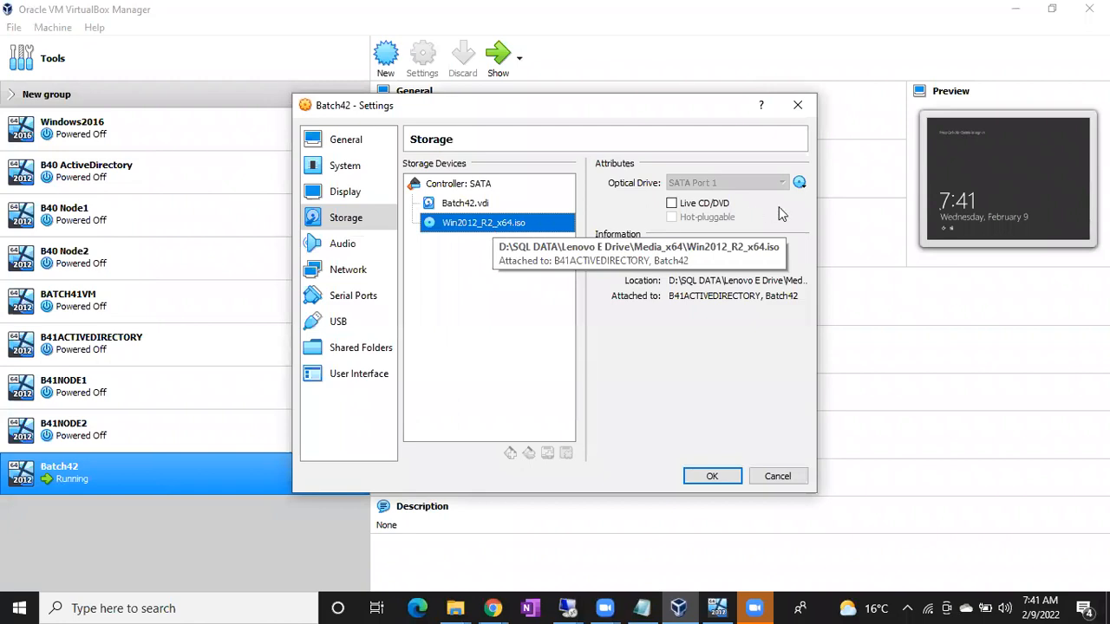
Step: Attach SQLServer2017-x64-ENU-Dev.iso from the Media_x64 folder to the Batch42 virtual machine's optical drive and save the storage settings
click(800, 183)
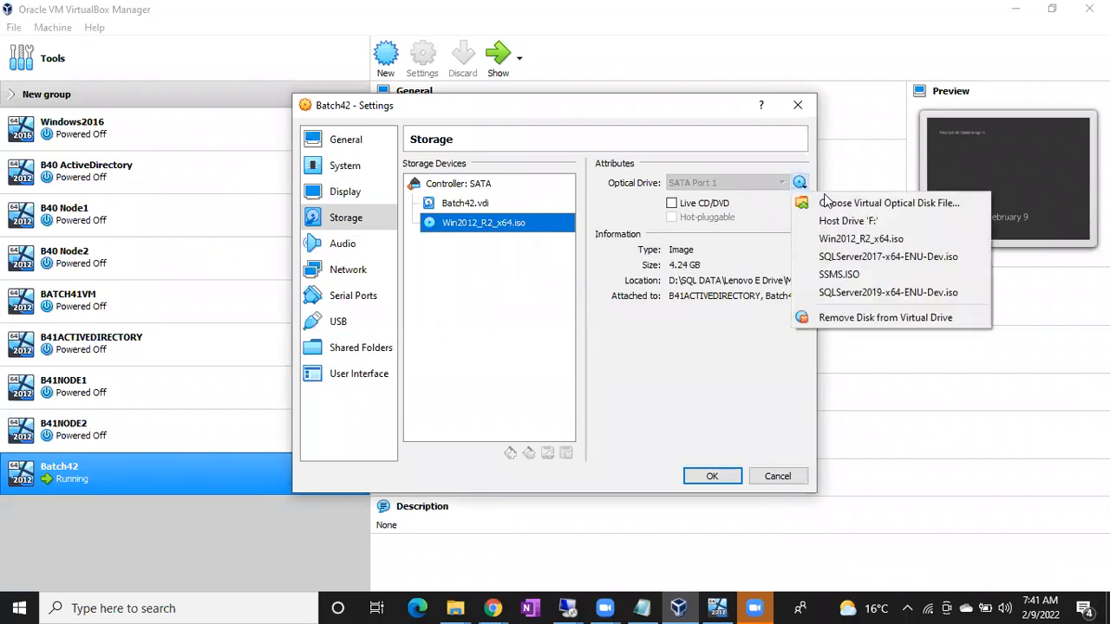
click(835, 209)
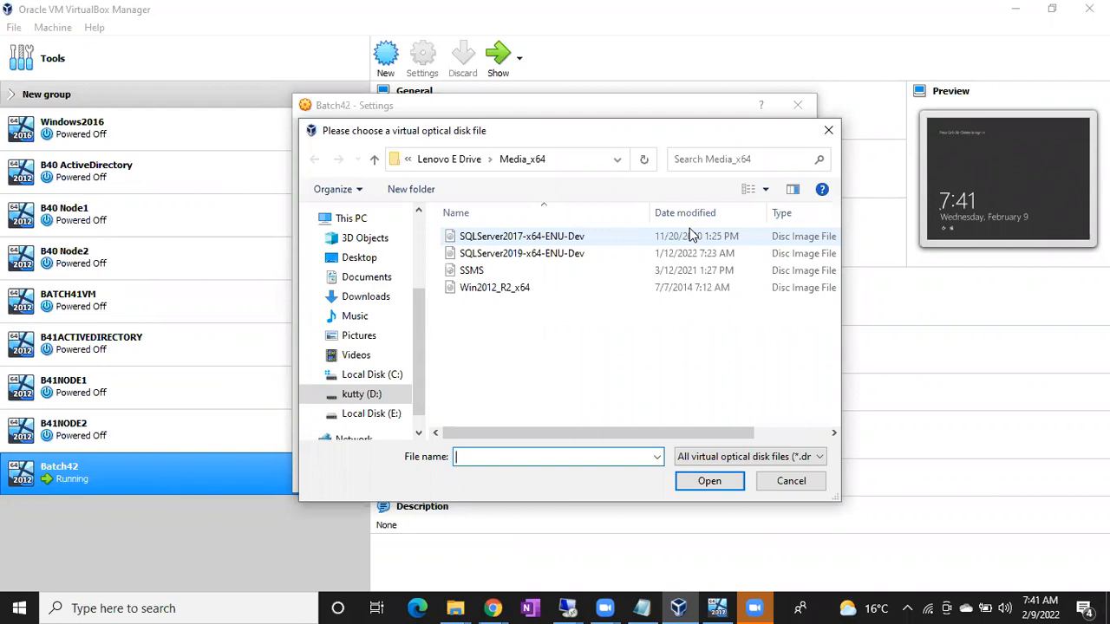
double_click(501, 239)
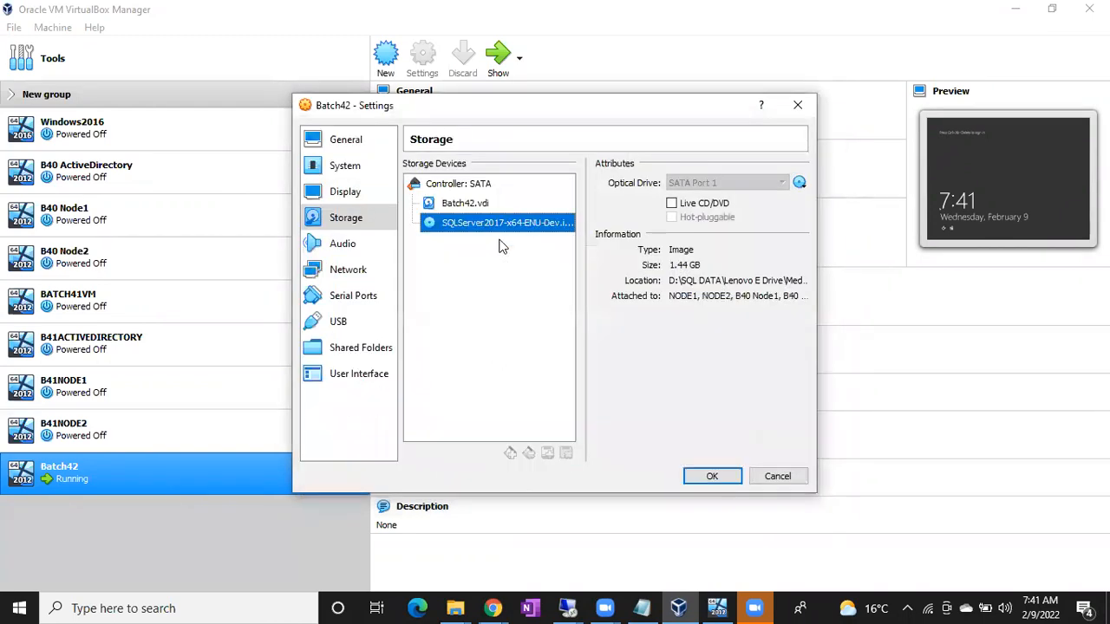
click(710, 476)
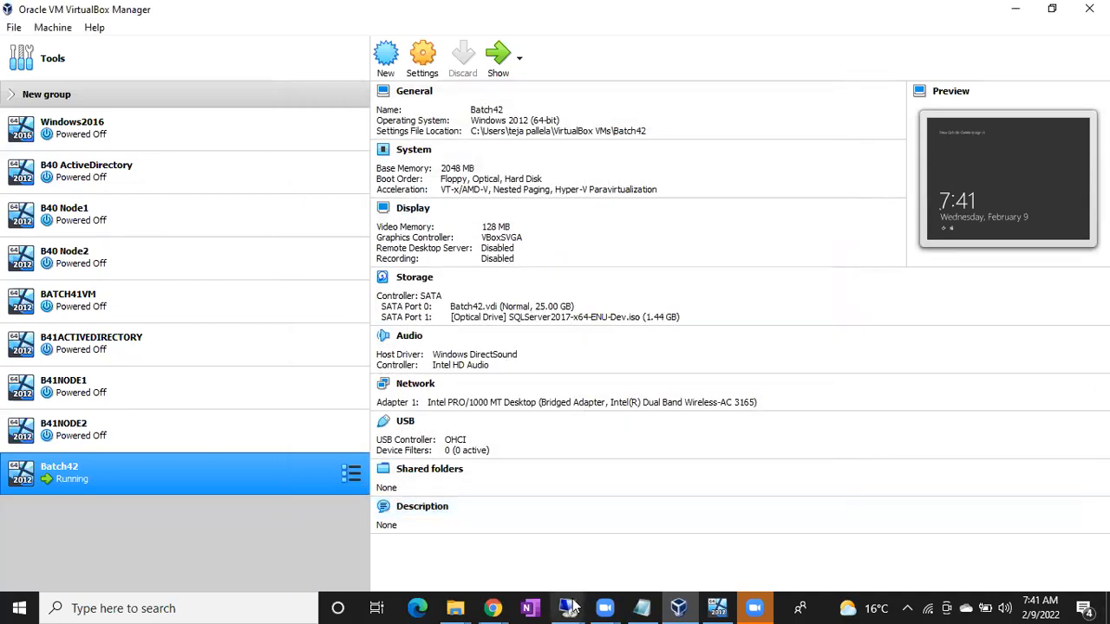
Step: Switch to the 192.168.1.12 remote desktop session and select the SqlSetup_x64_ENU CD drive under This PC
mouse_move(582, 606)
click(649, 546)
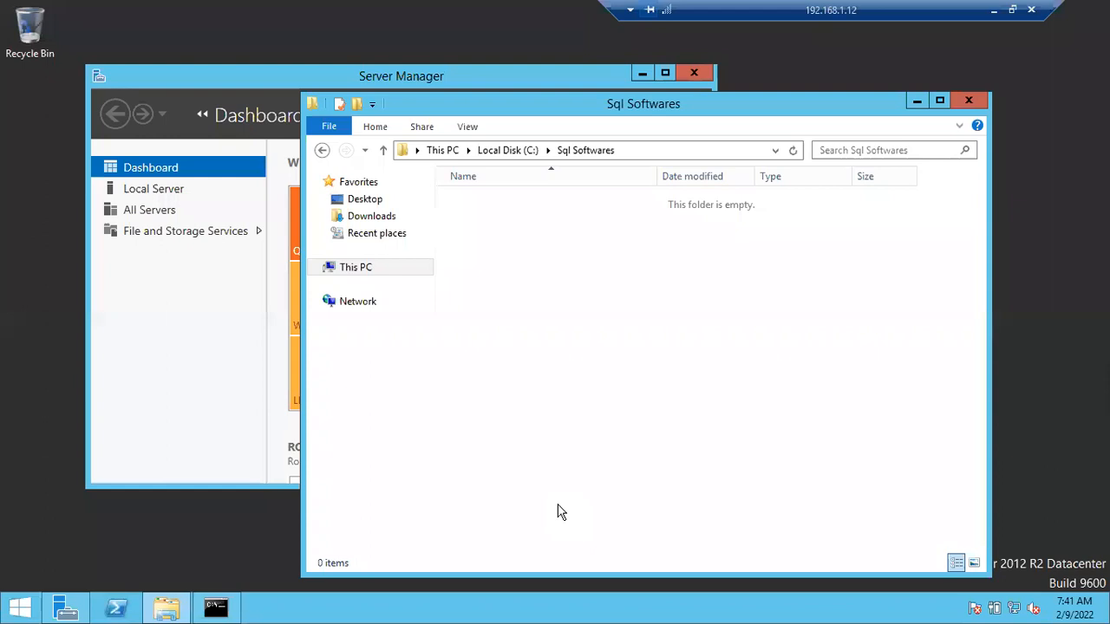
click(344, 271)
click(721, 378)
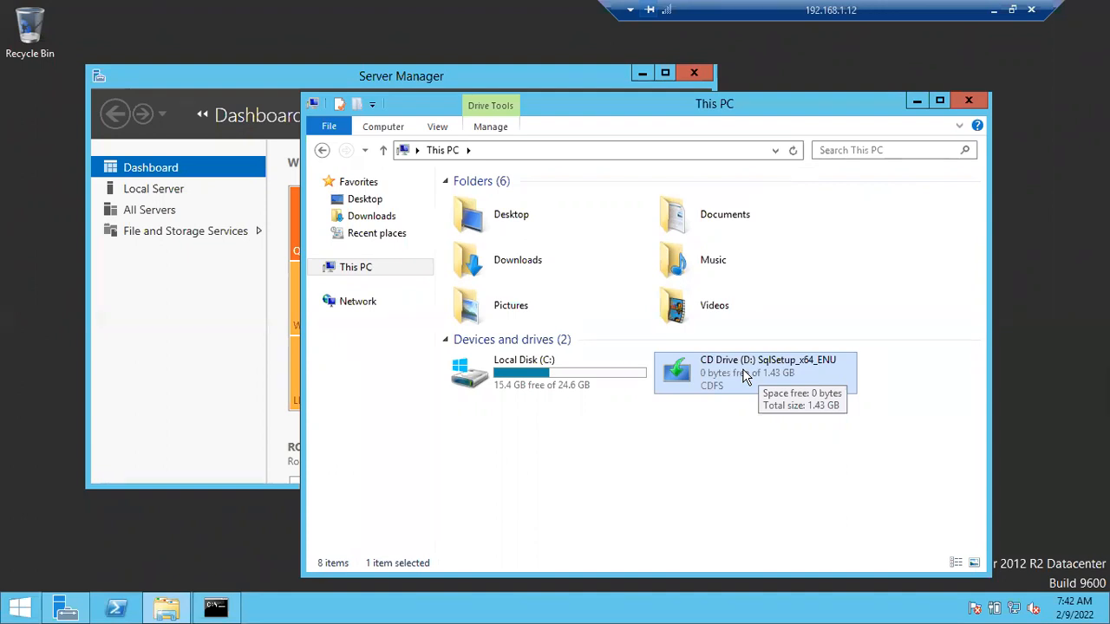
click(995, 10)
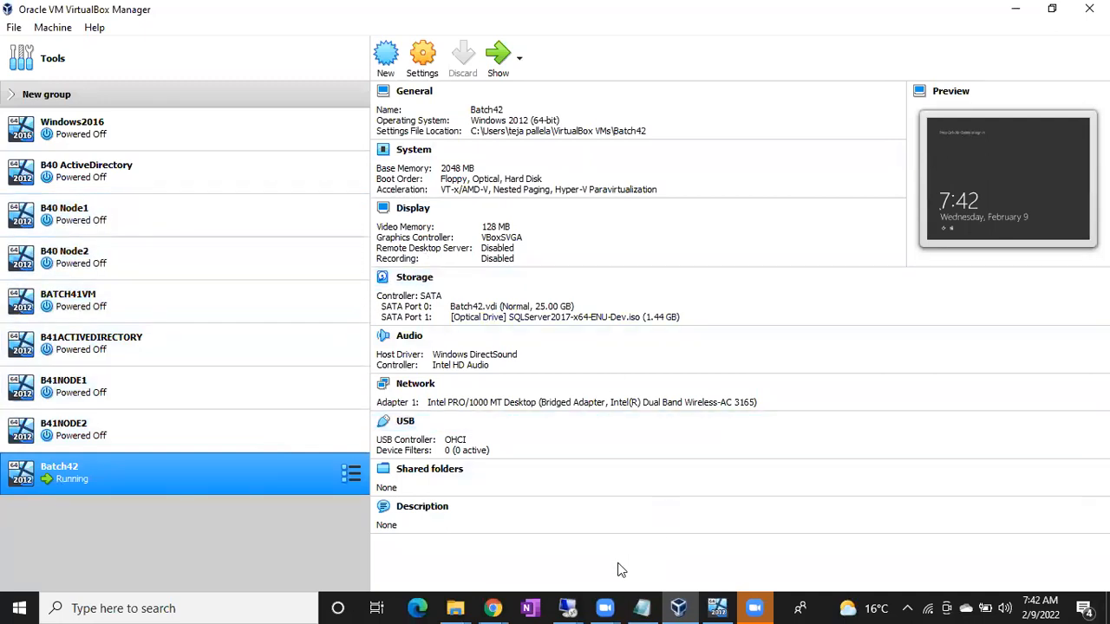
click(568, 607)
click(657, 548)
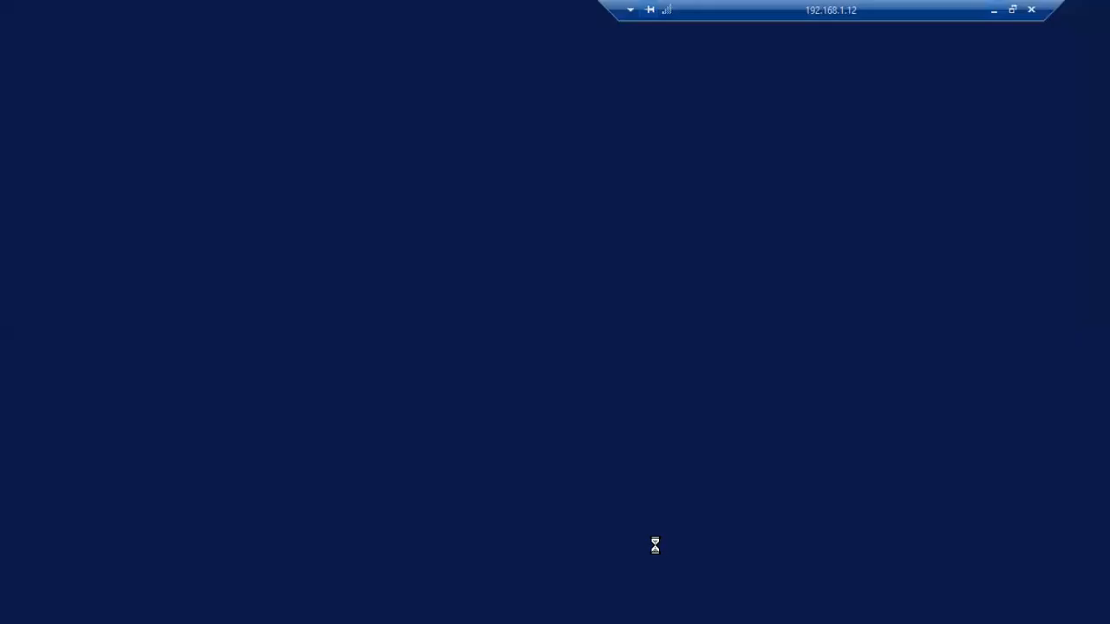
Step: Leave the remote session, open a new Notepad document on the host and begin a network path with \\
click(993, 9)
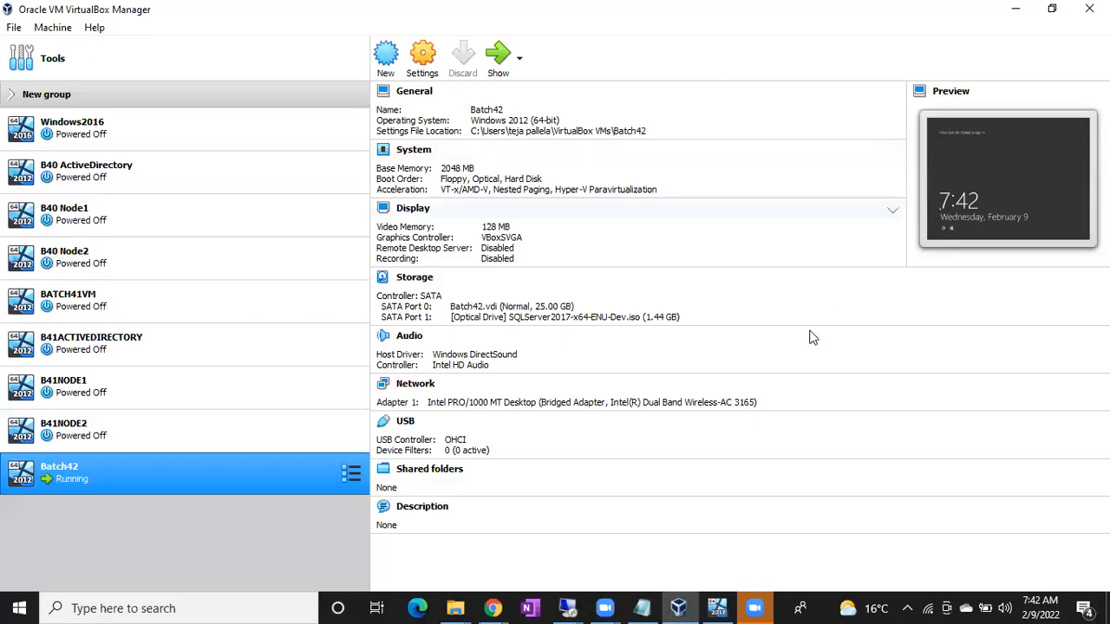
click(641, 608)
key(super+r)
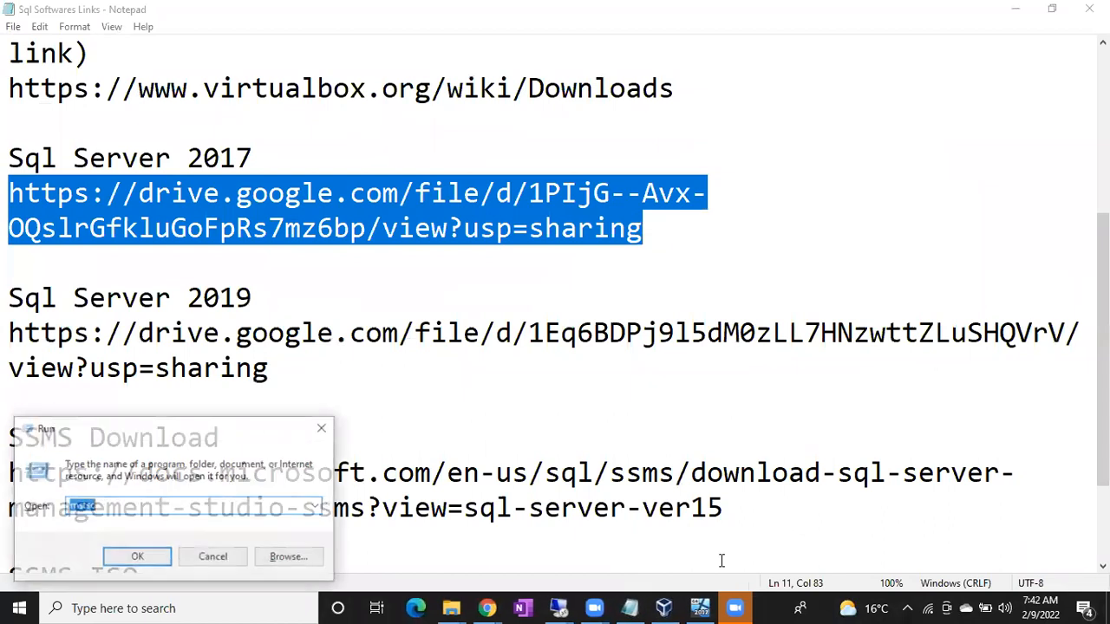
text(notepad)
key(Return)
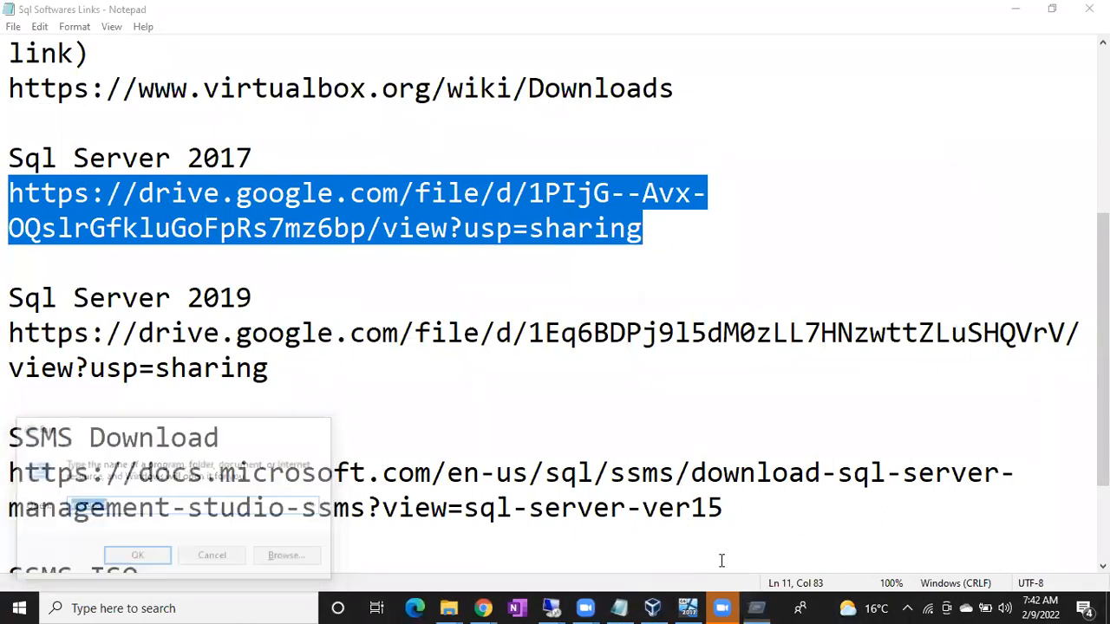
text(\\)
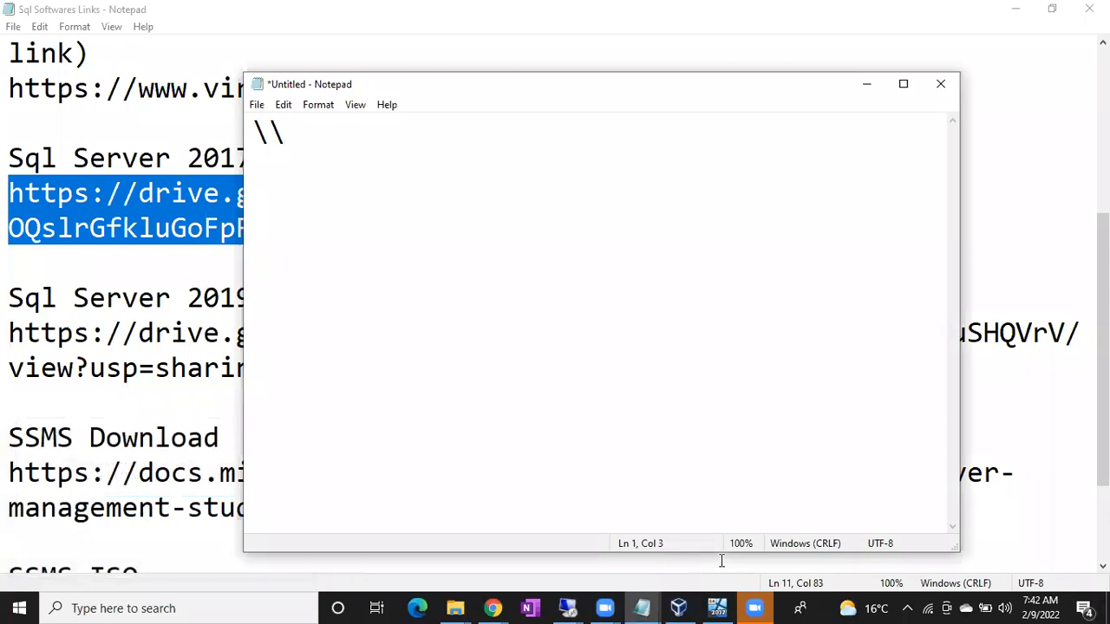
text(Serv)
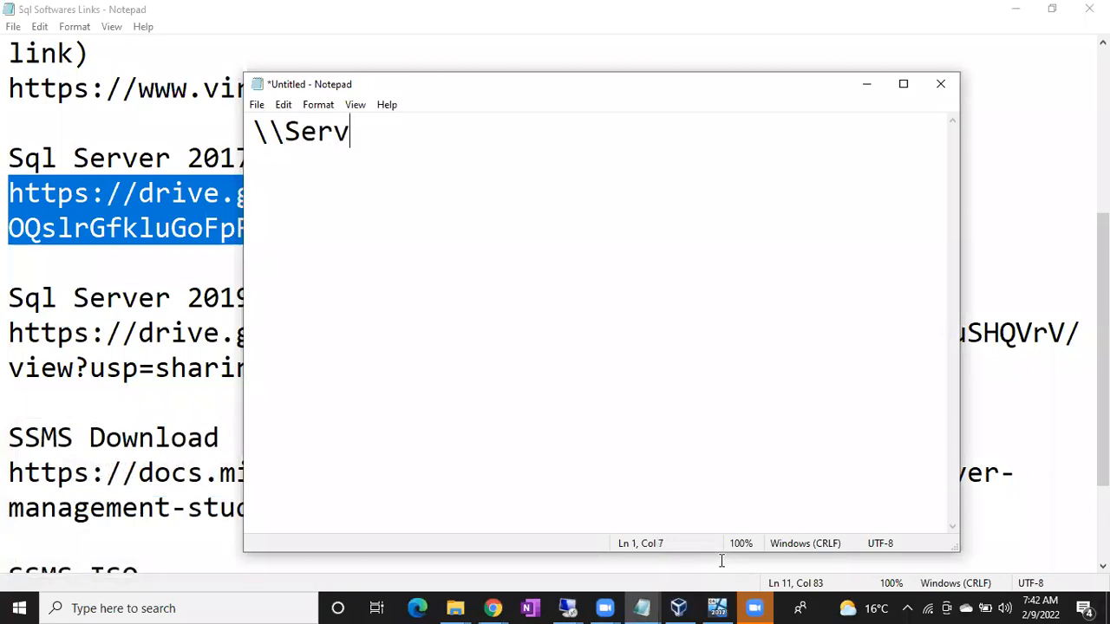
text(ername.D)
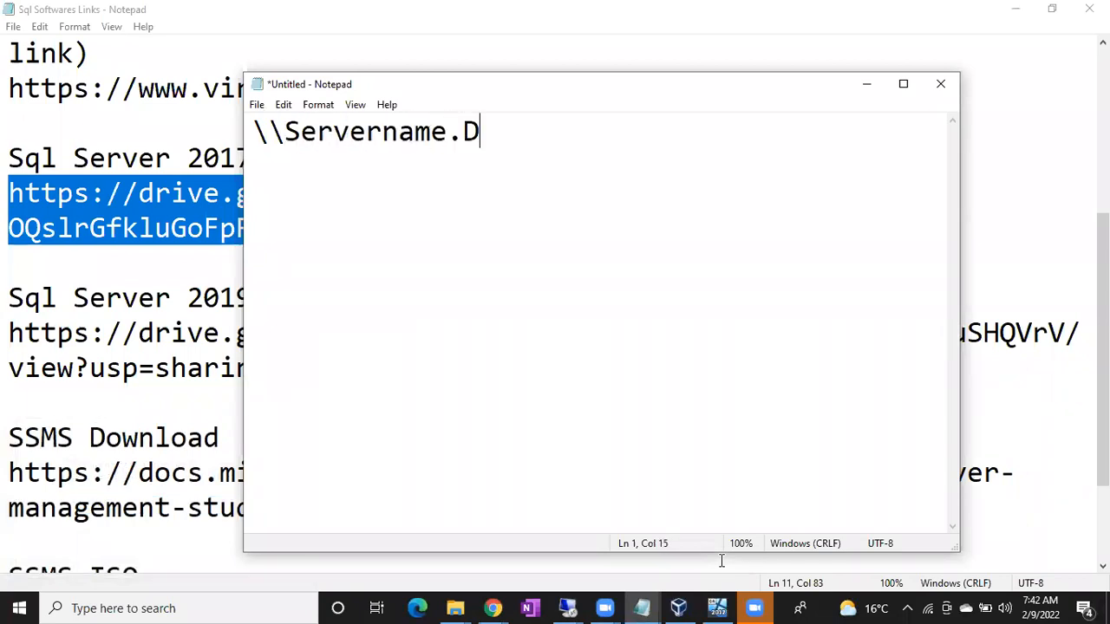
key(BackSpace)
key(BackSpace)
key(BackSpace)
key(BackSpace)
key(BackSpace)
key(BackSpace)
key(BackSpace)
key(BackSpace)
key(BackSpace)
key(BackSpace)
key(BackSpace)
key(BackSpace)
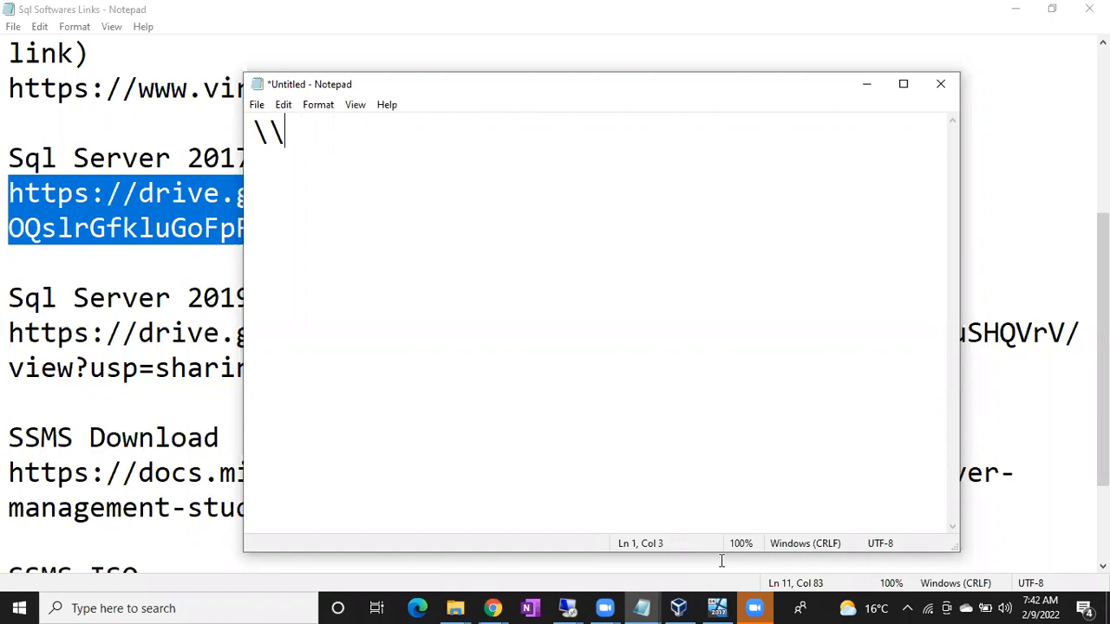
Step: Complete the sample network path in Notepad as \\Serveranme.Accenture.com\SqlSoftwares
text(Serveranm)
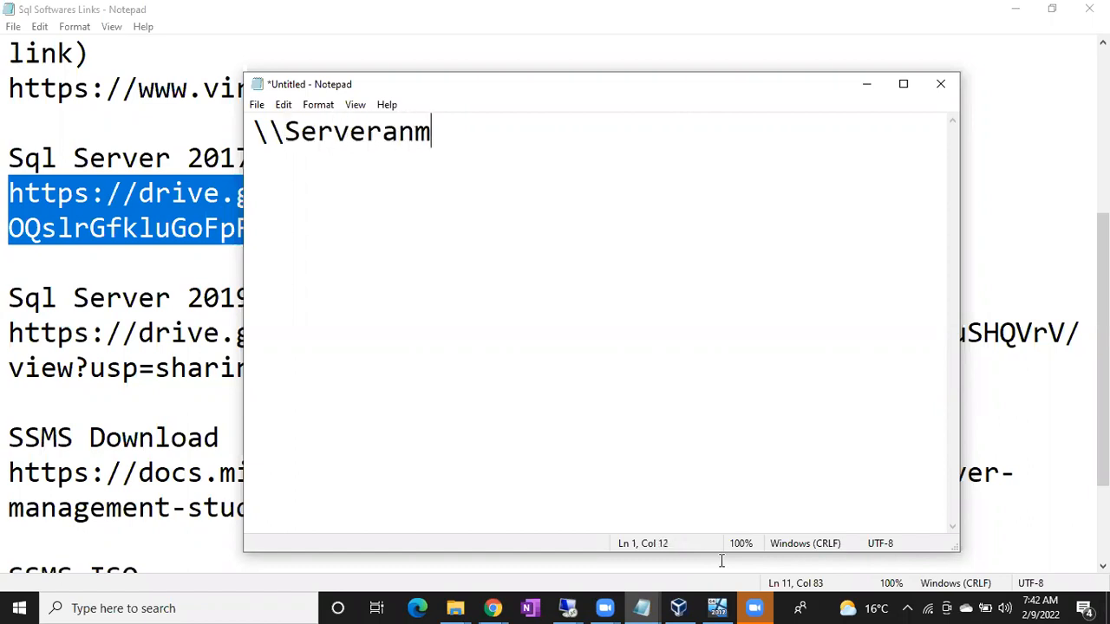
text(e.Accentu)
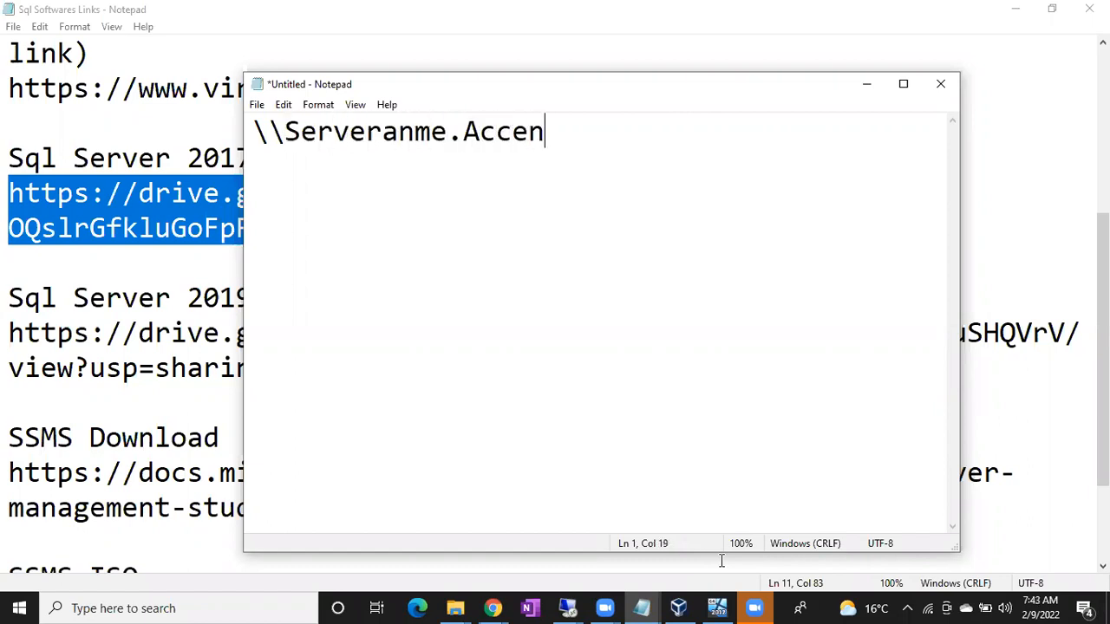
key(BackSpace)
key(BackSpace)
text(ture)
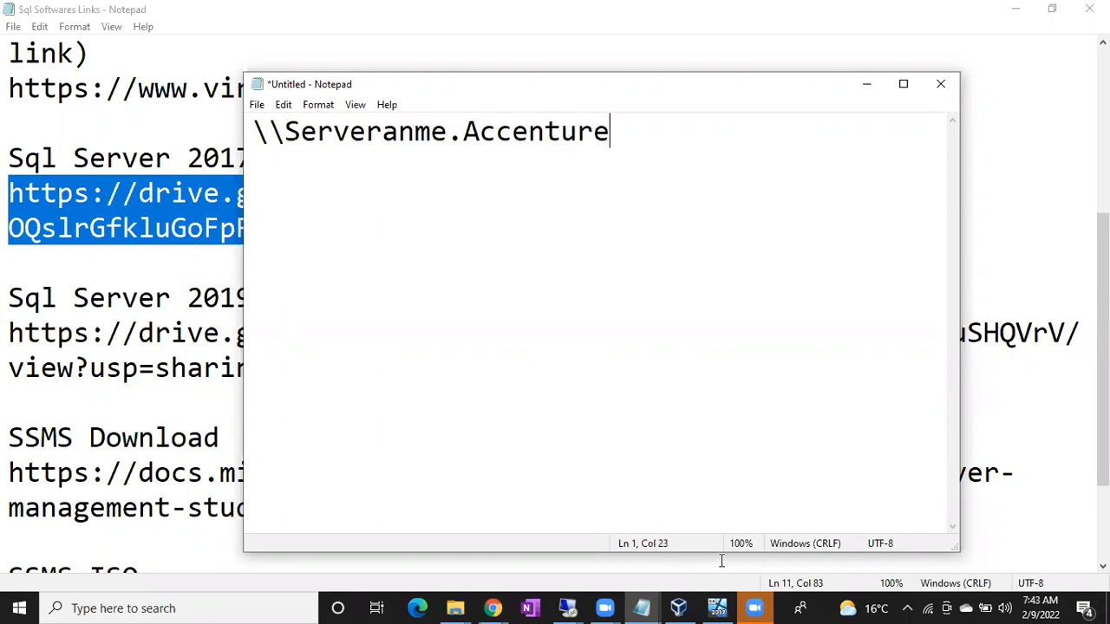
text(.com\)
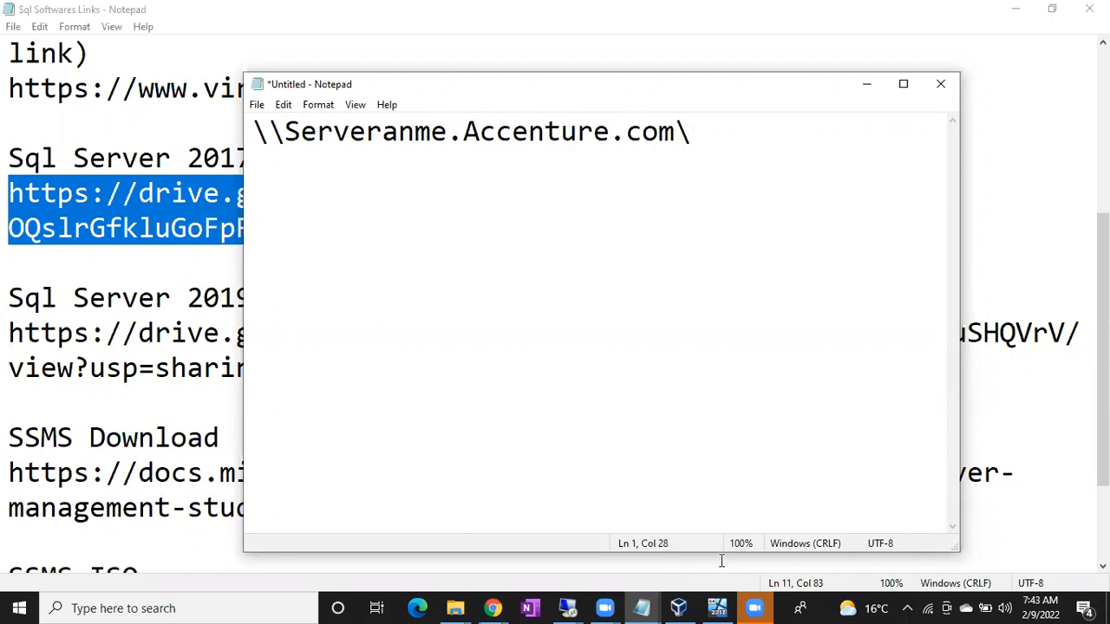
text(Sql)
key(BackSpace)
text(Softwares)
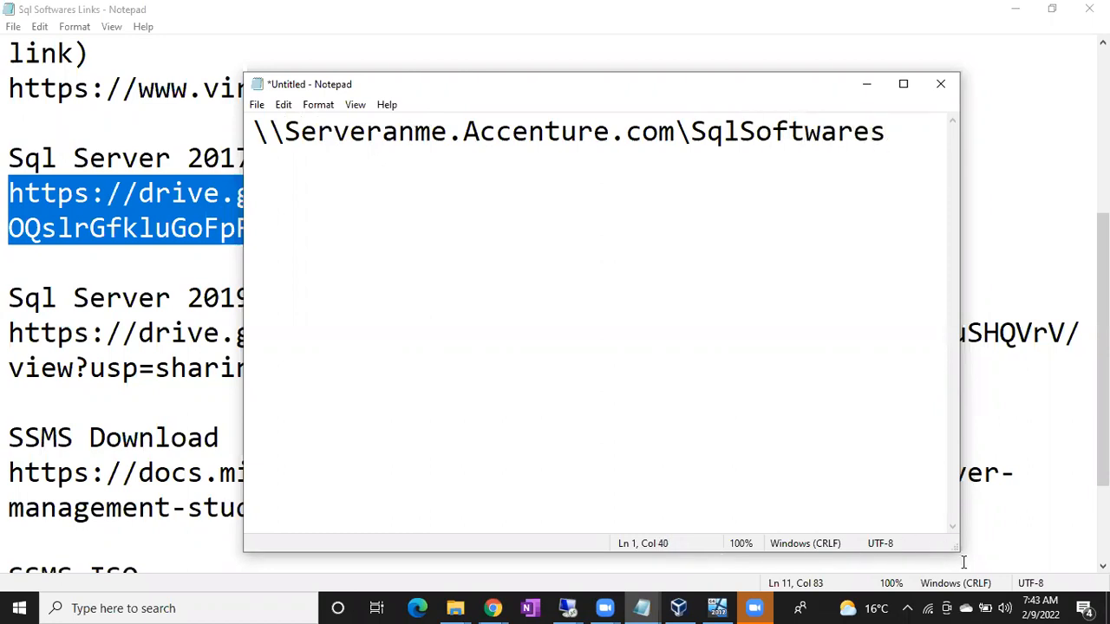
drag(910, 131, 236, 120)
click(690, 131)
drag(253, 131, 881, 128)
click(461, 131)
Step: Append the subfolder \Sql2017 to the end of the sample network path
click(893, 131)
text(\Sql2017)
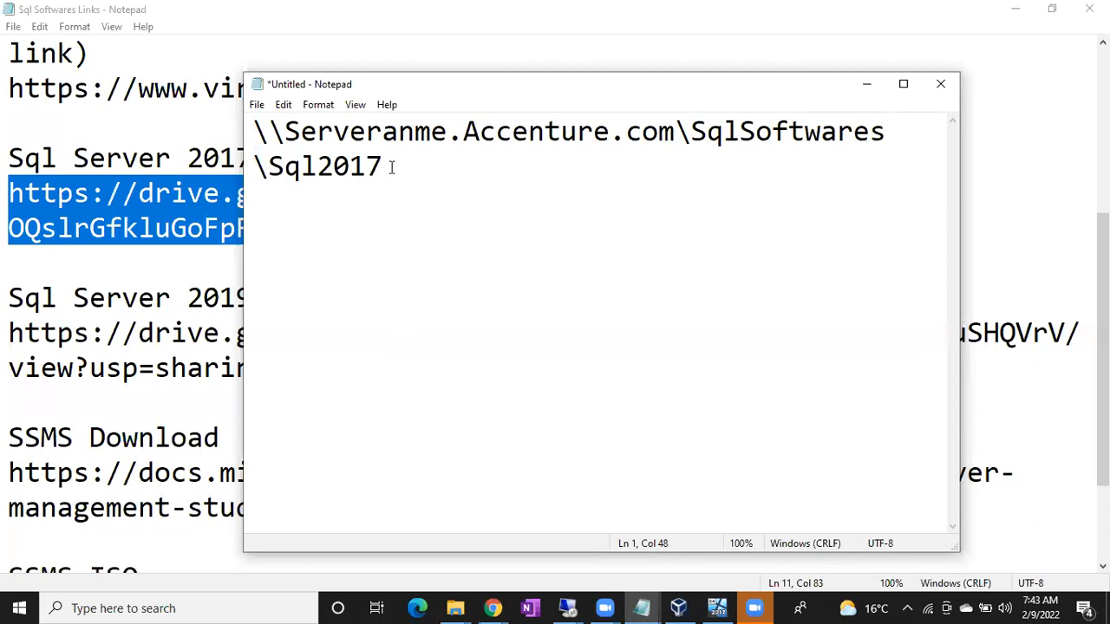
Step: Copy the whole network path, try to open it with Run in the 192.168.1.12 remote session, and dismiss the open dialogs
drag(392, 167, 252, 130)
key(ctrl+c)
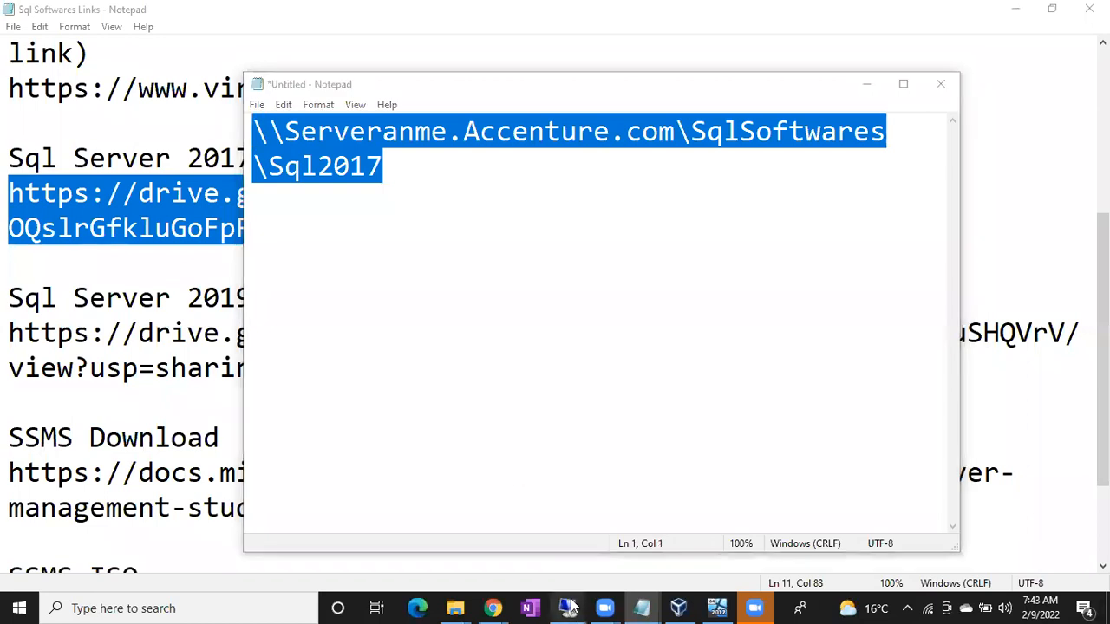
mouse_move(572, 607)
click(674, 562)
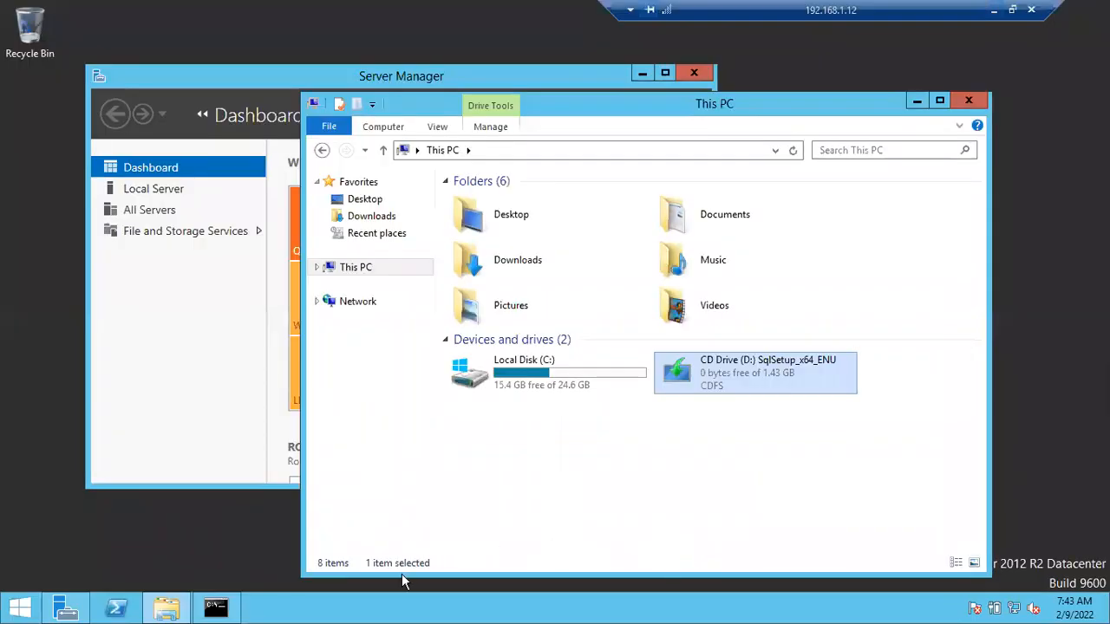
key(super+r)
key(ctrl+v)
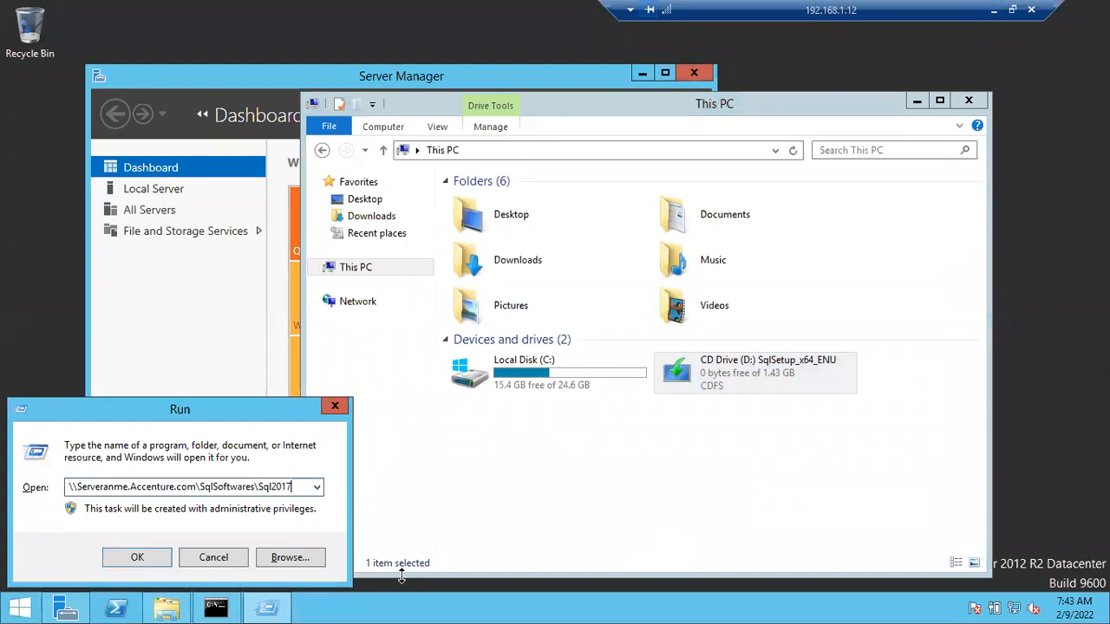
key(Return)
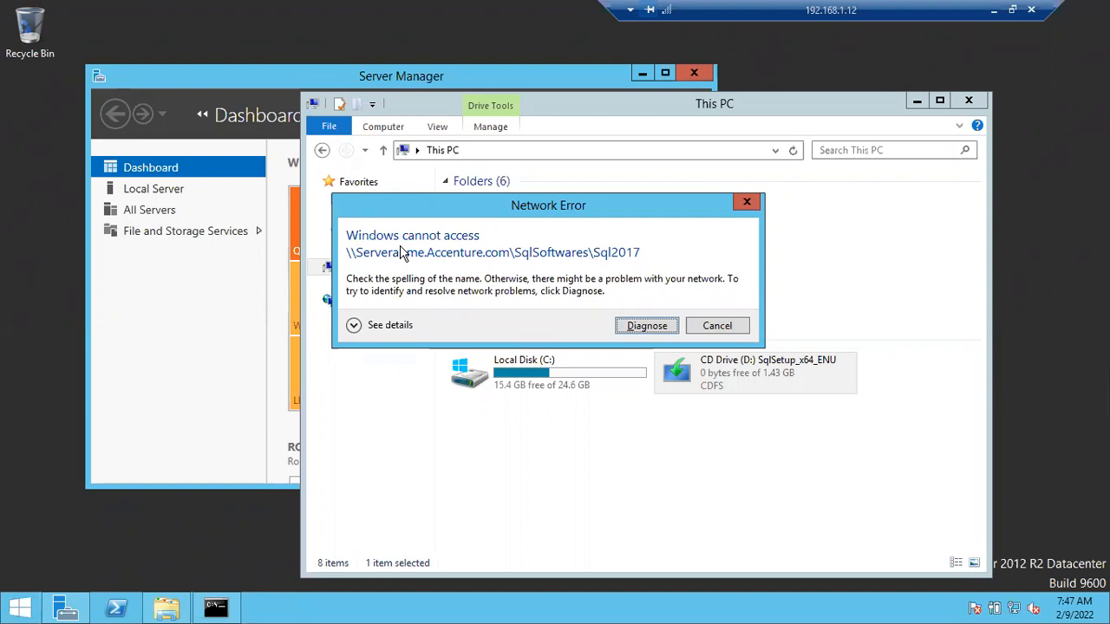
click(717, 330)
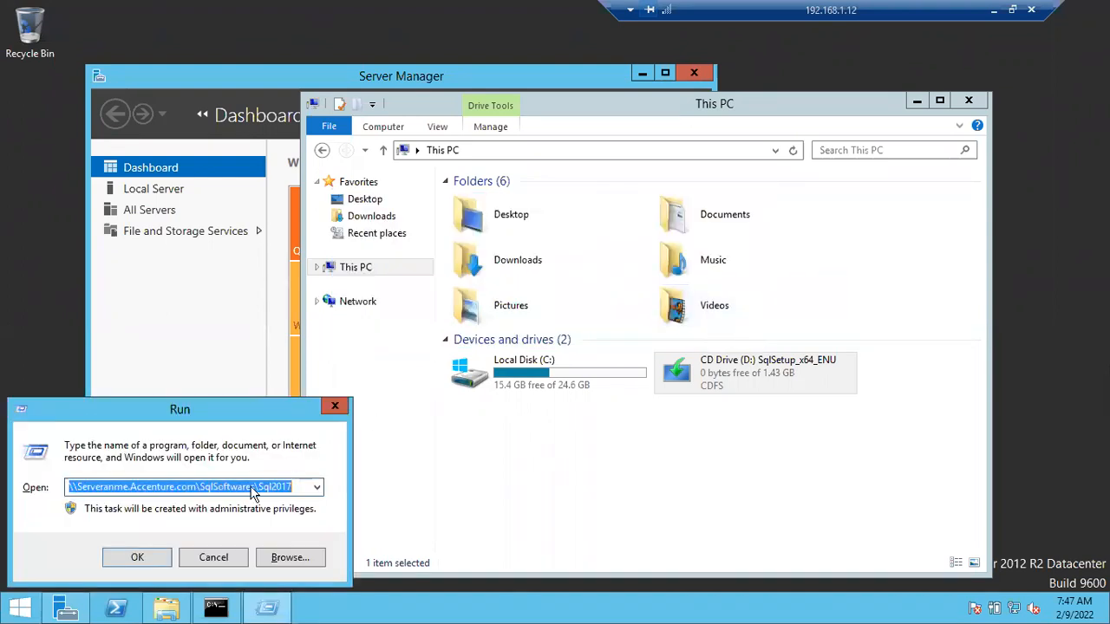
click(232, 559)
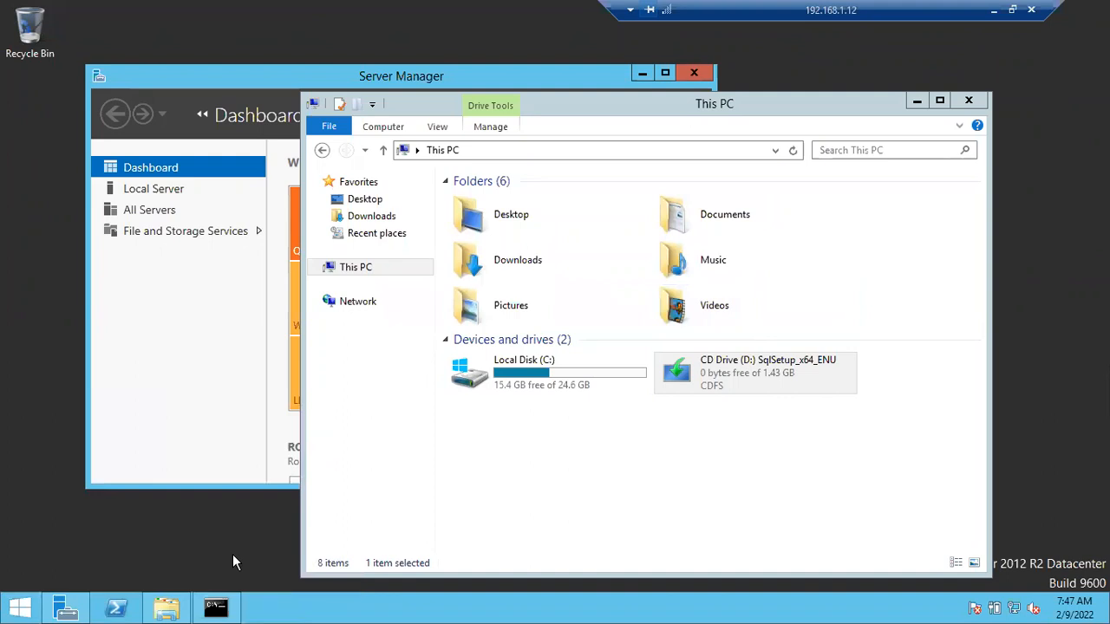
Step: Open the SqlSetup_x64_ENU CD drive and run its setup application as administrator
click(716, 384)
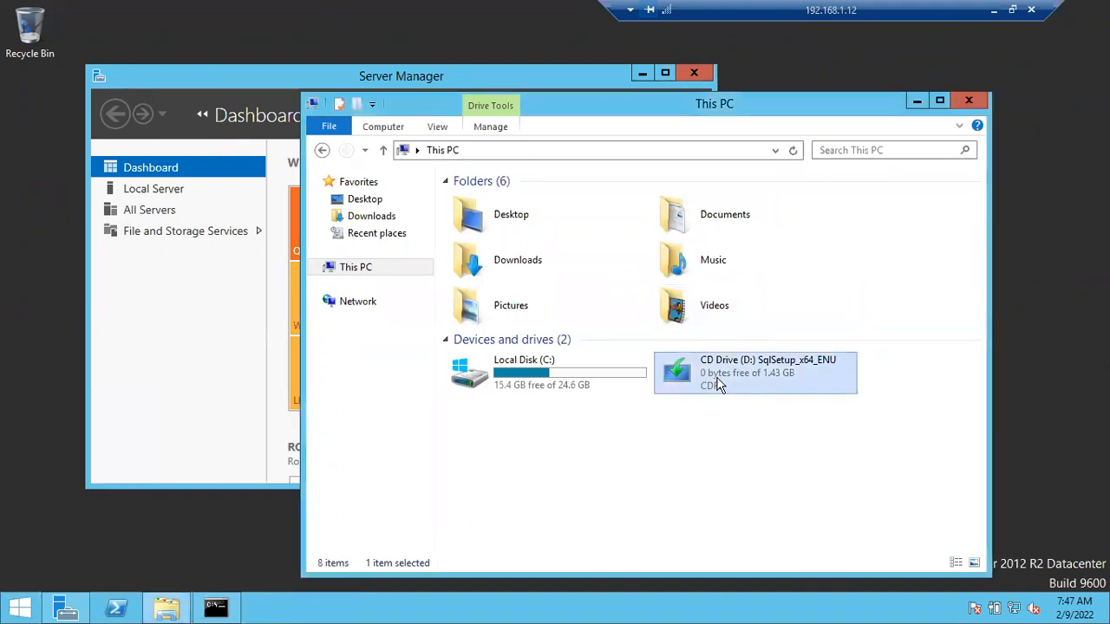
right_click(716, 384)
click(751, 390)
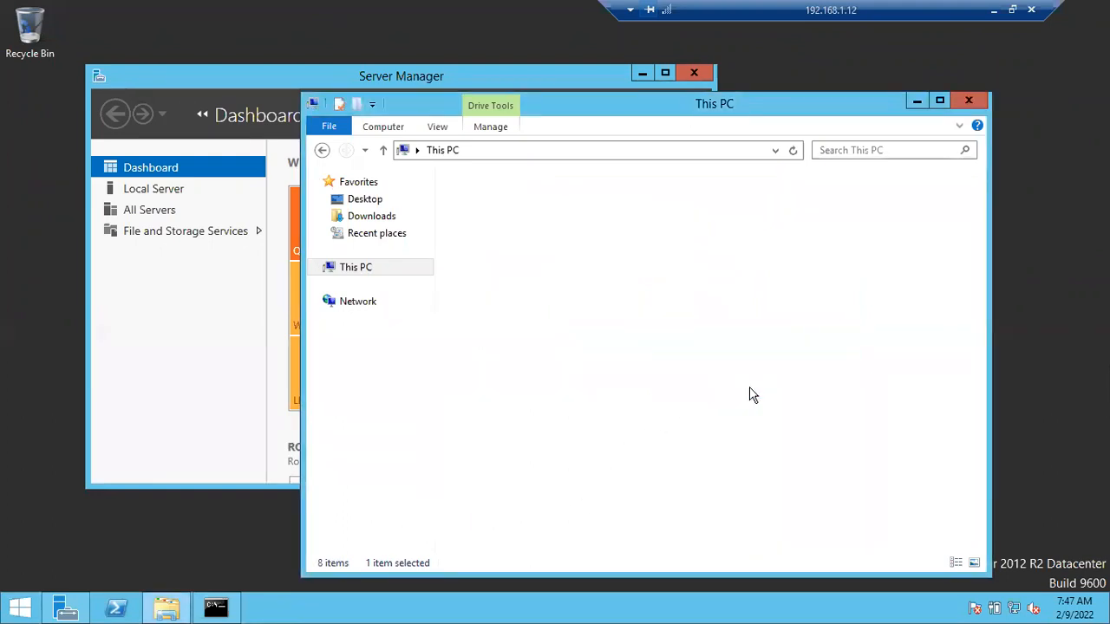
click(509, 321)
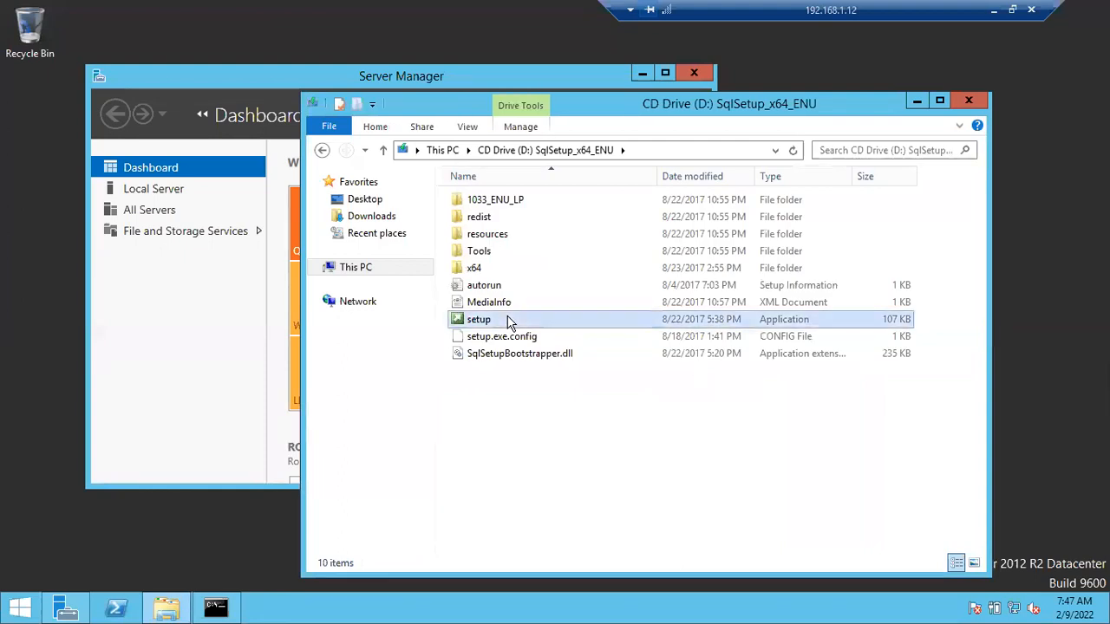
right_click(510, 321)
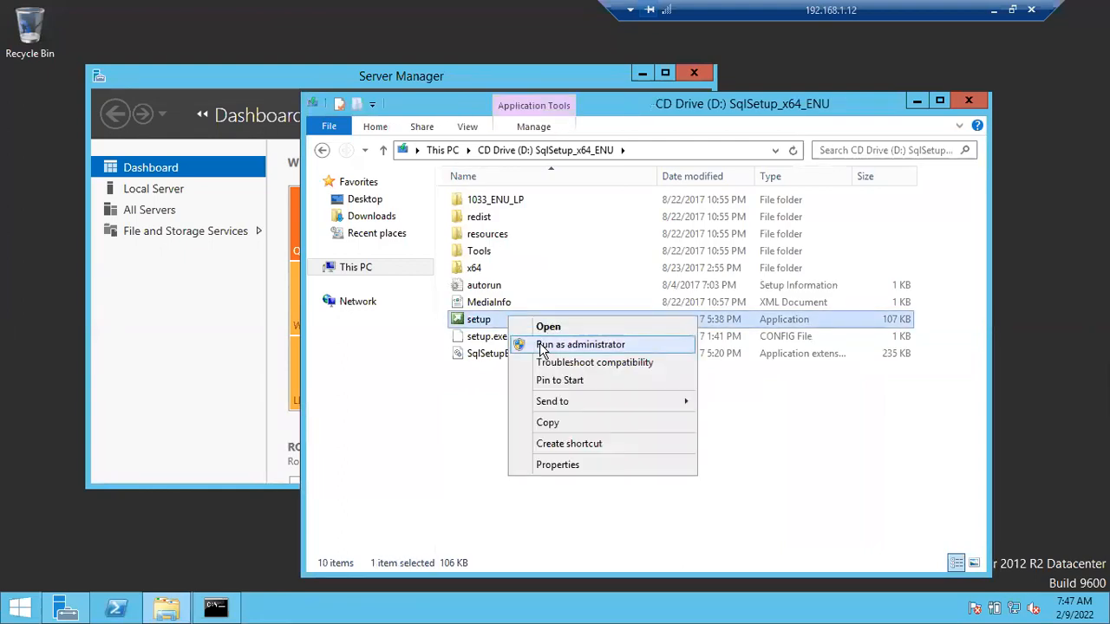
click(542, 347)
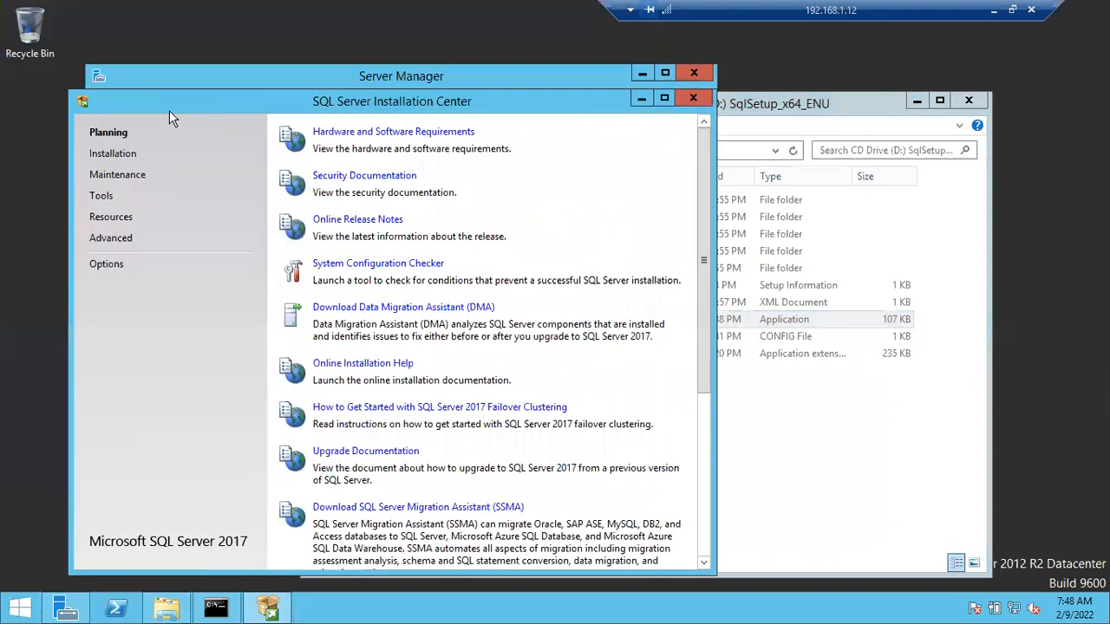
Step: Start a new SQL Server stand-alone installation and bring the SQL Server 2017 Setup wizard to the front
click(111, 153)
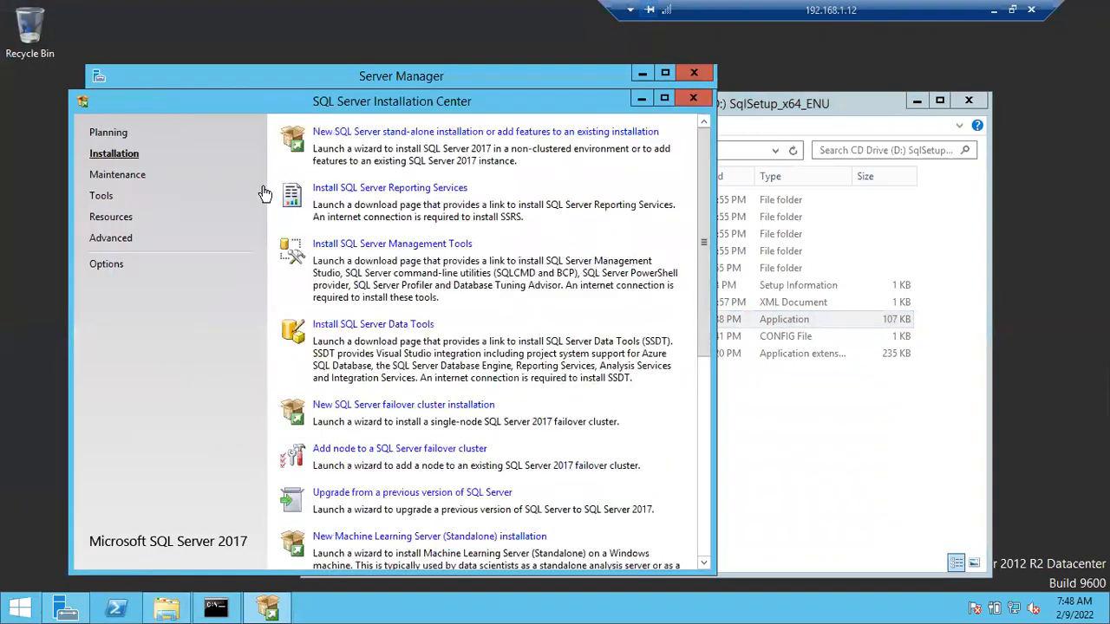
click(352, 132)
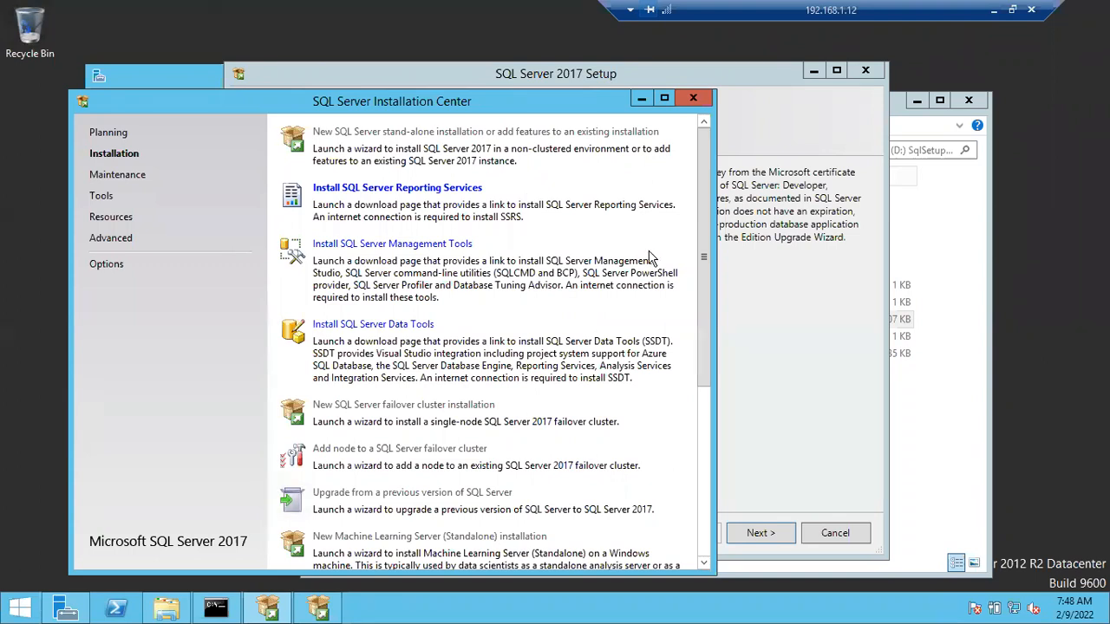
click(768, 314)
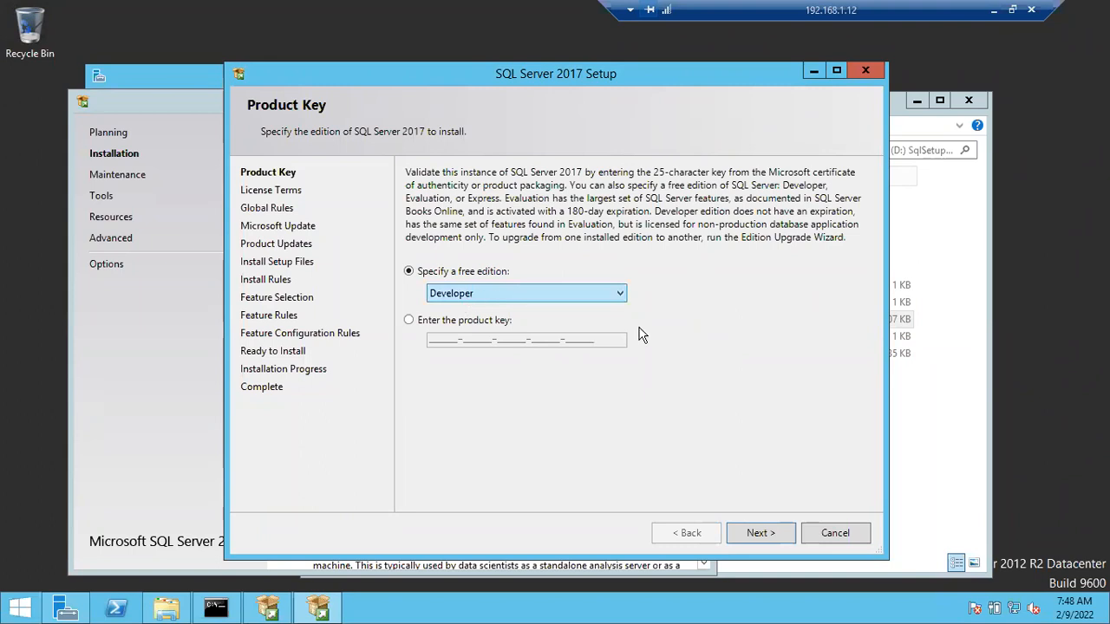
Step: Continue with the free Developer edition and accept the SQL Server 2017 license terms
click(761, 532)
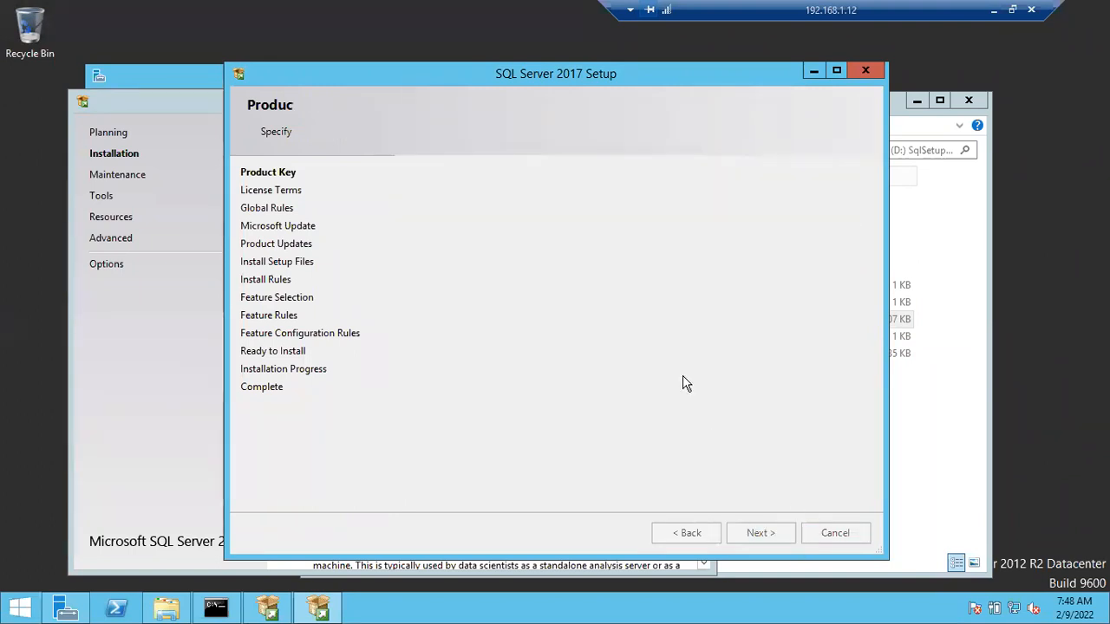
click(436, 441)
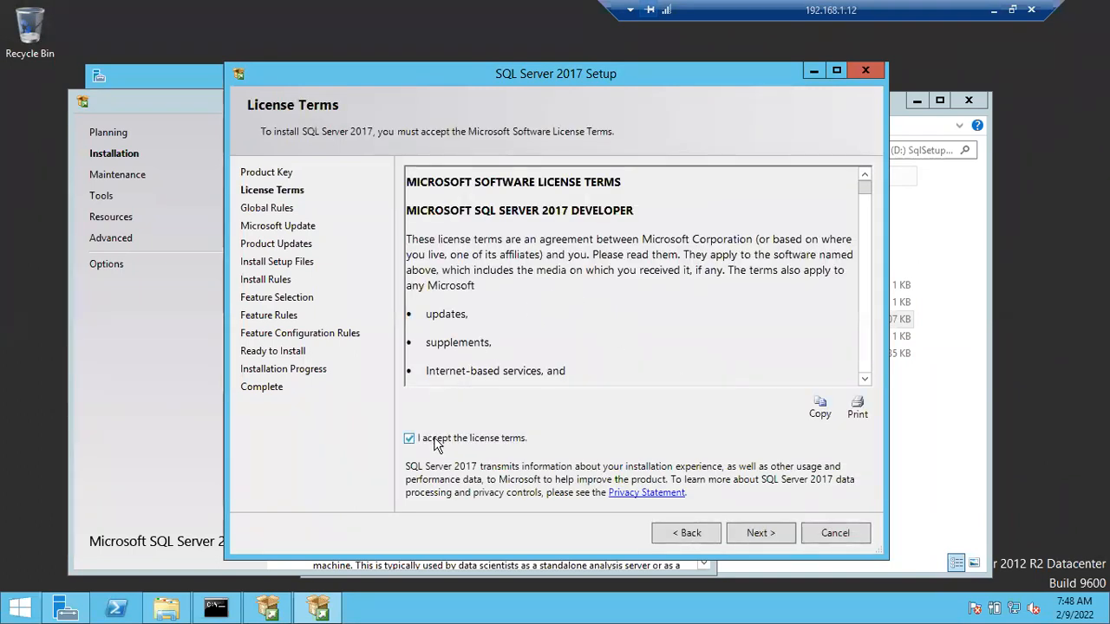
click(758, 533)
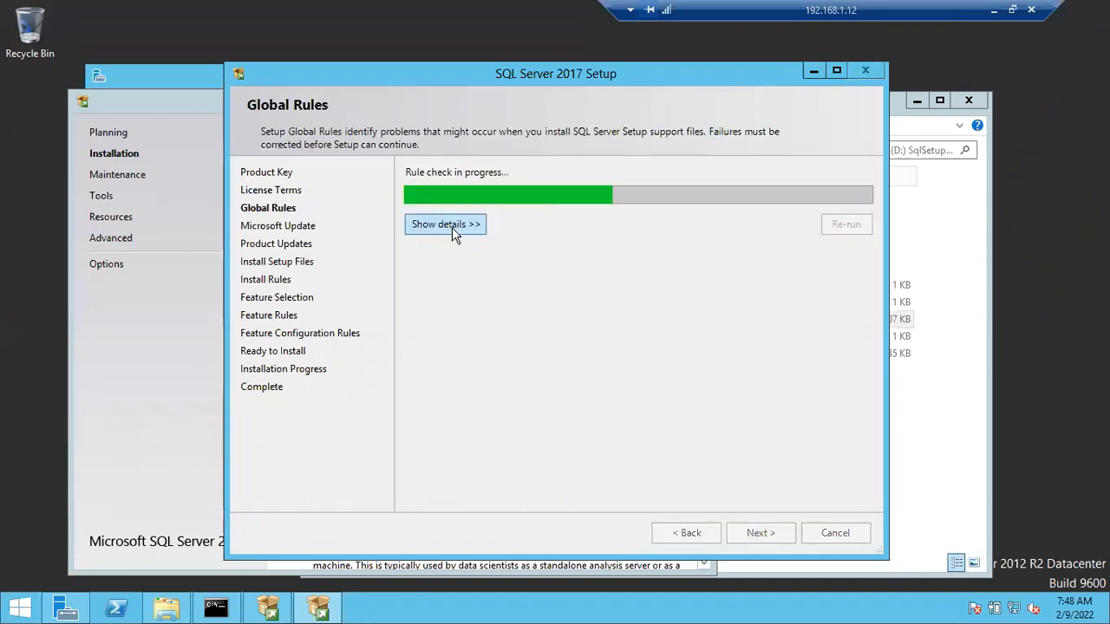
Step: Show the Global Rules check details, re-run the check, and continue to the Microsoft Update page
click(451, 228)
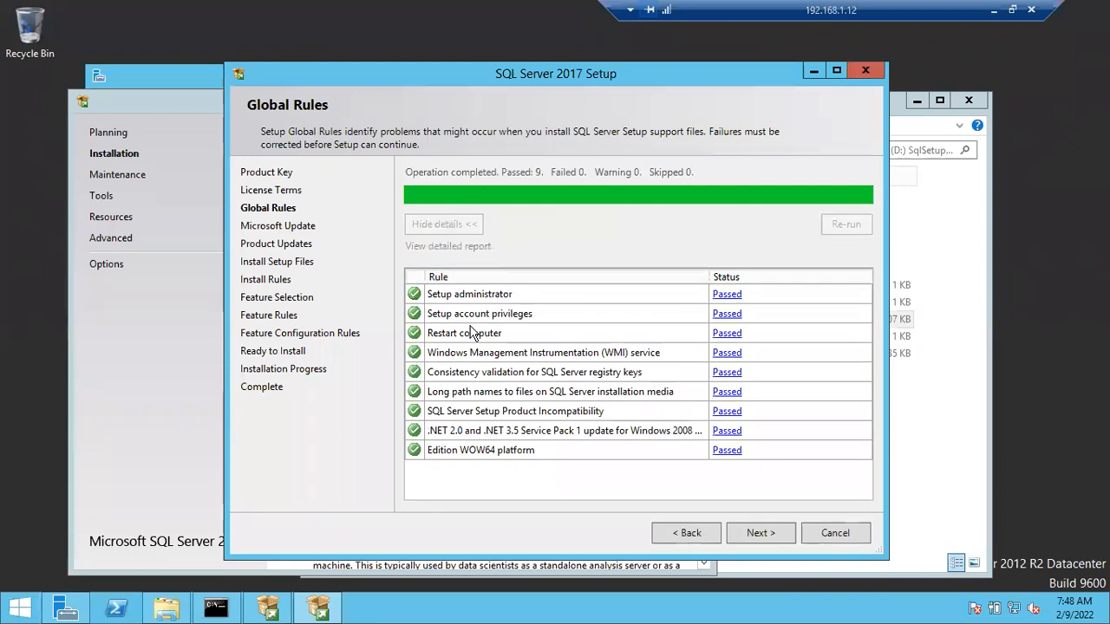
click(668, 532)
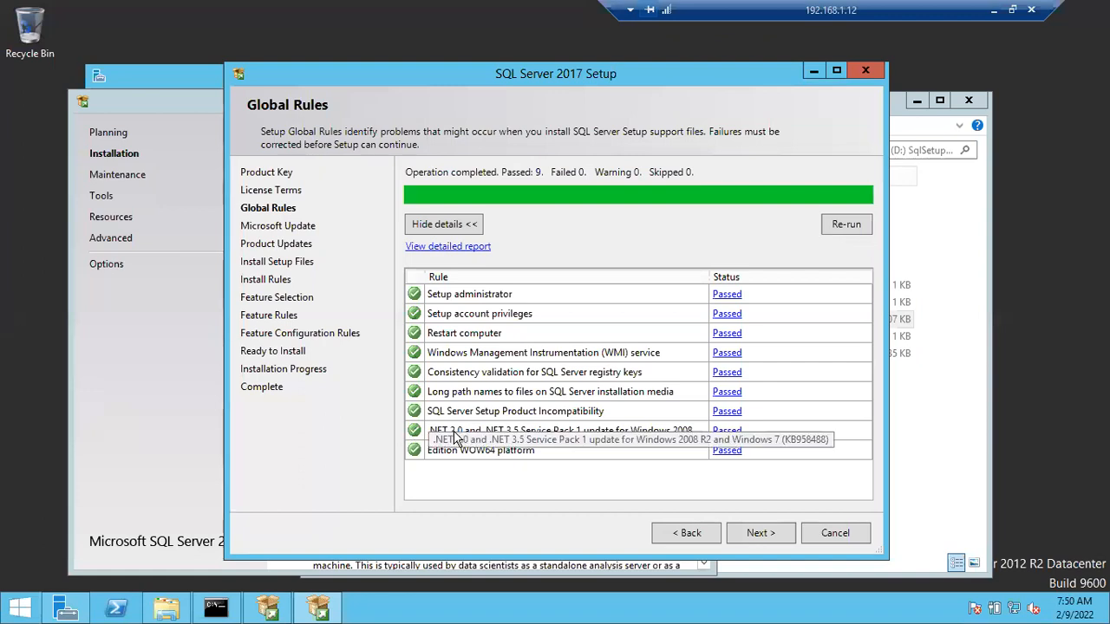
click(843, 227)
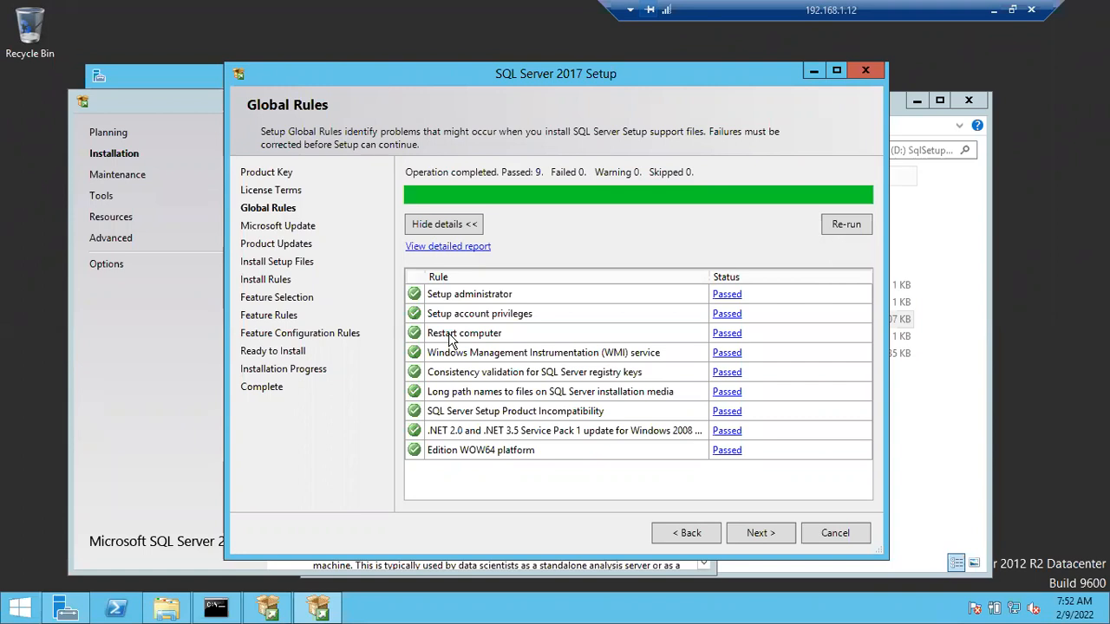
click(769, 532)
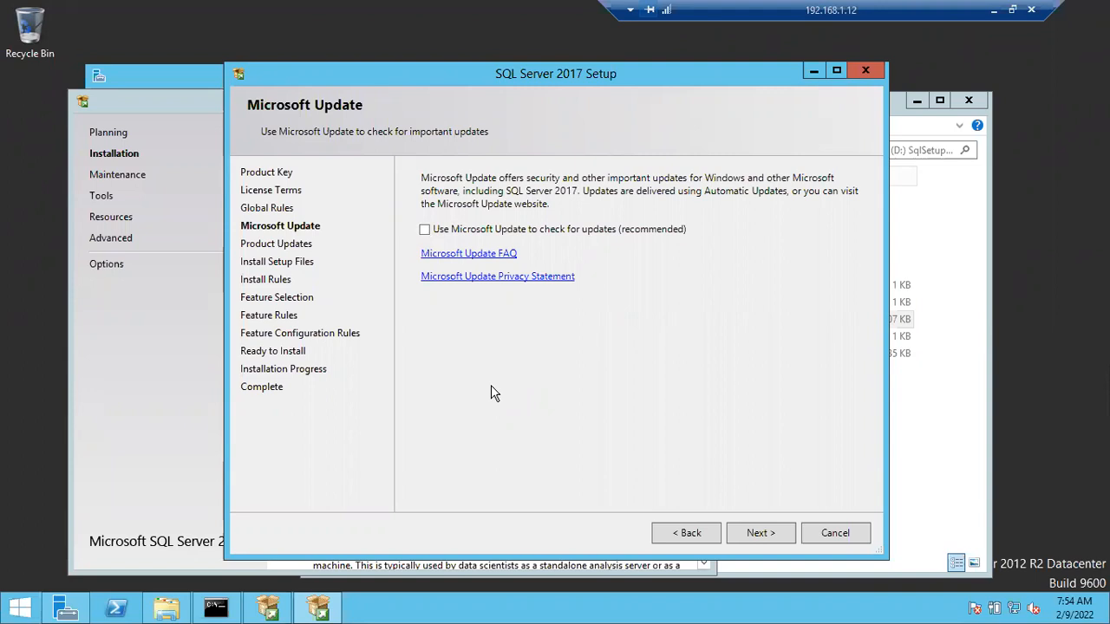
Step: Continue without Microsoft Update checks and past the install rules to Feature Selection in a maximized wizard window
click(766, 531)
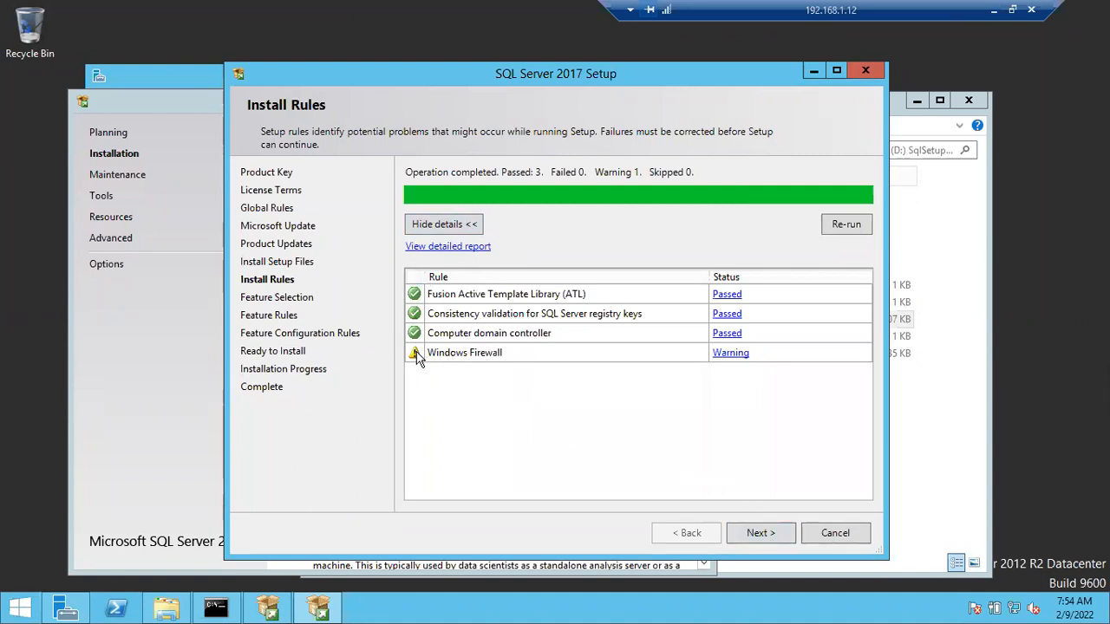
click(754, 544)
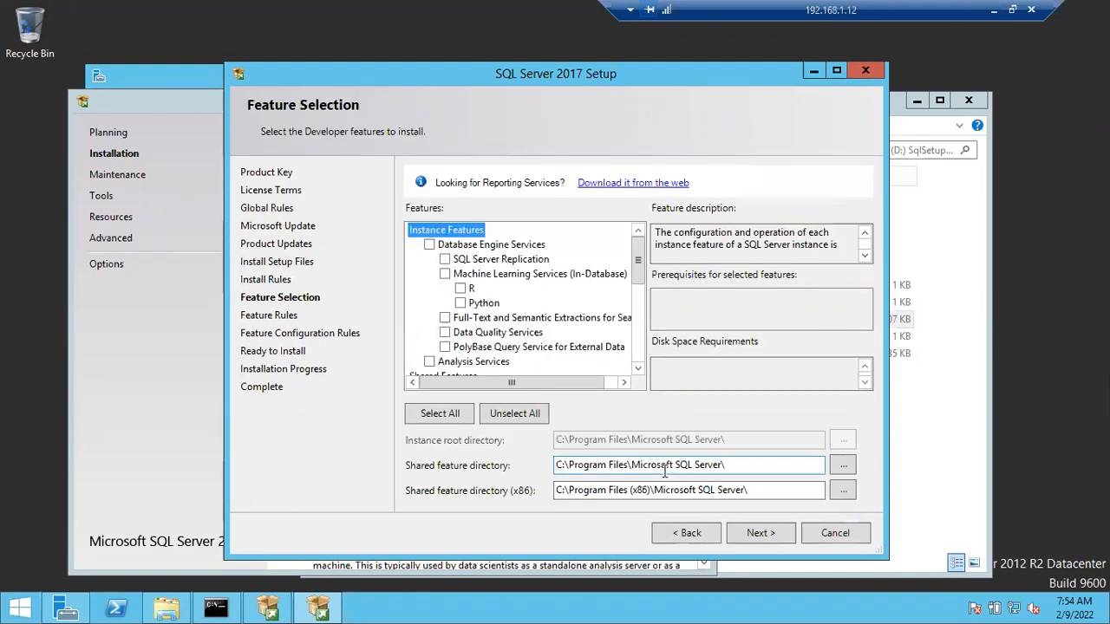
click(837, 71)
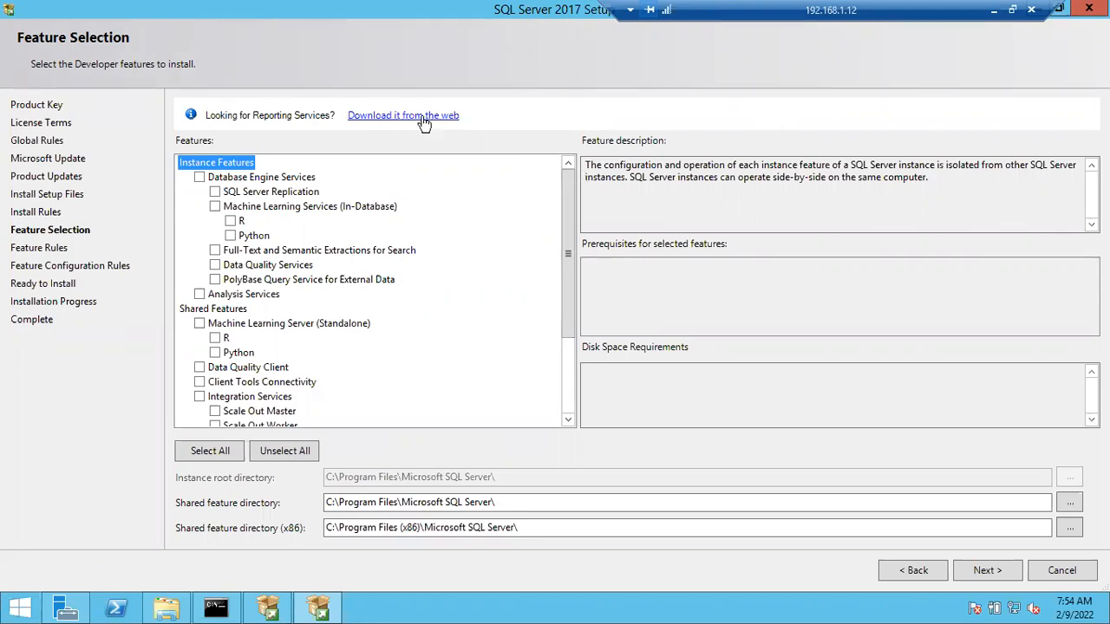
click(200, 179)
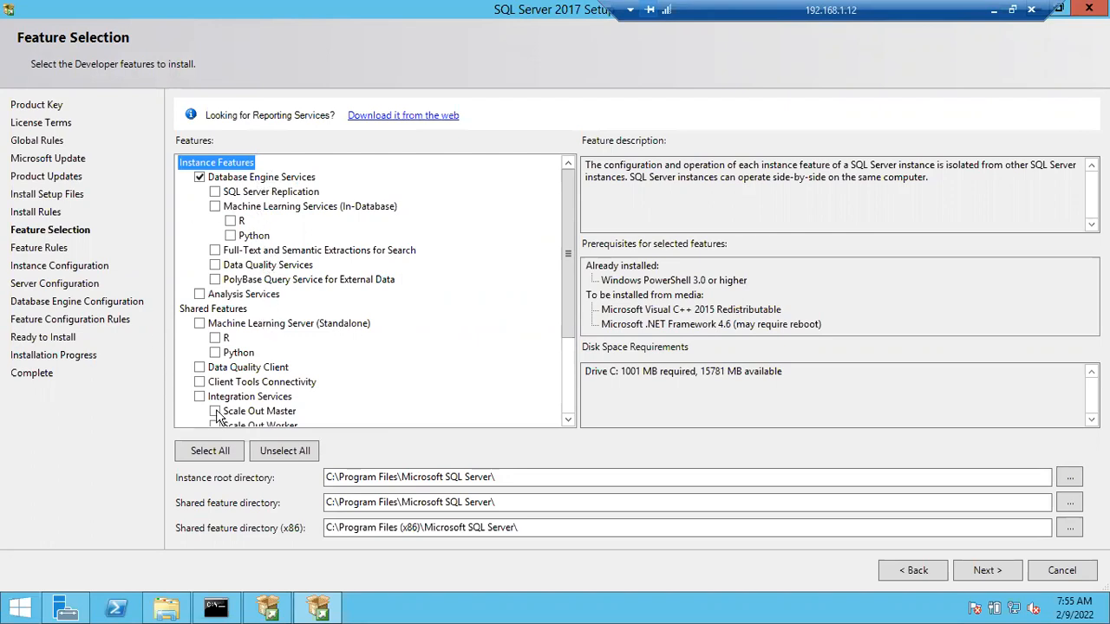
click(203, 449)
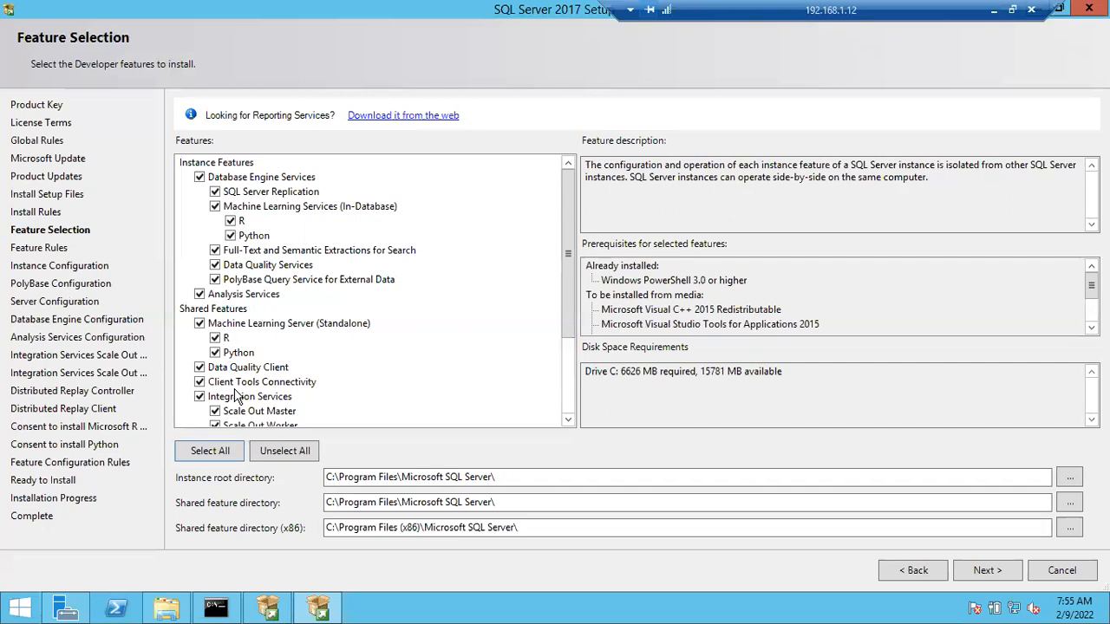
click(298, 451)
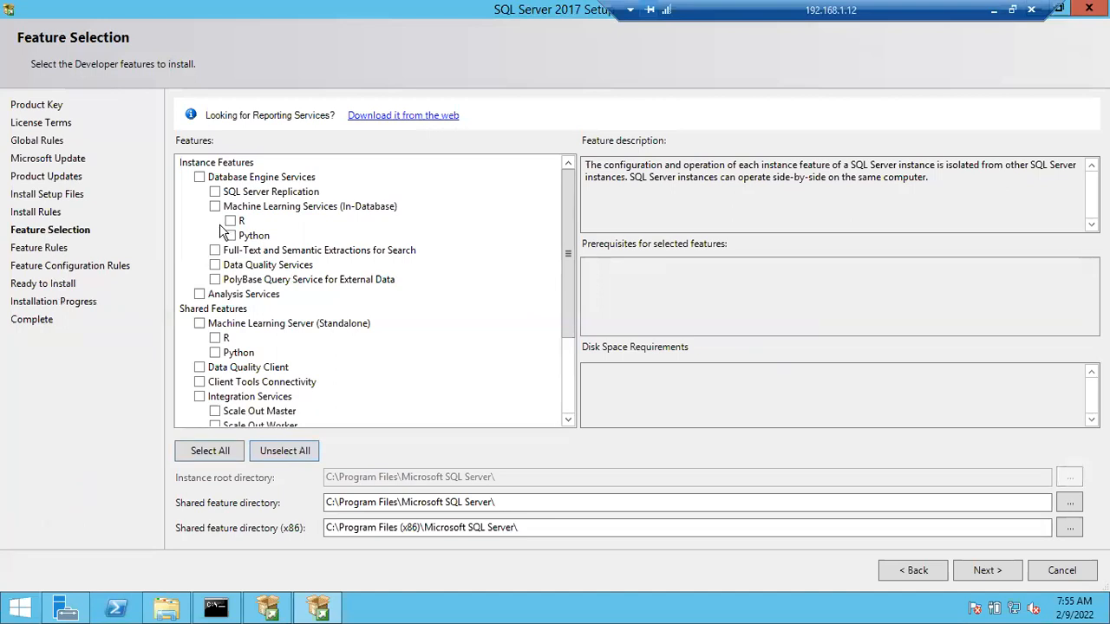
Step: Select the instance features Database Engine Services, SQL Server Replication, and Full-Text and Semantic Extractions for Search
click(204, 178)
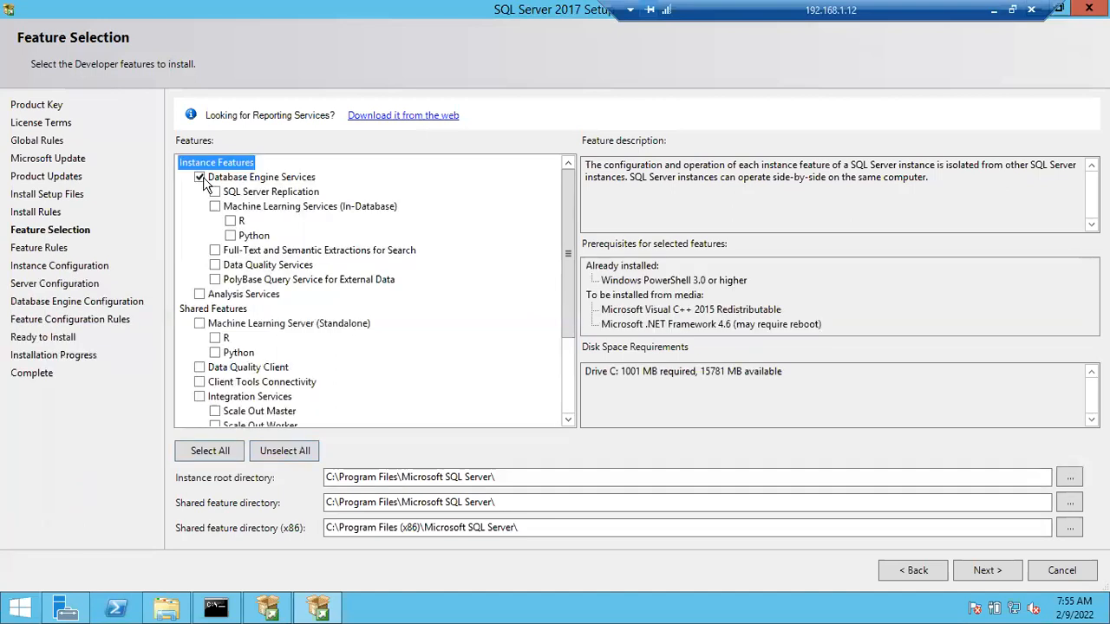
click(214, 192)
click(215, 250)
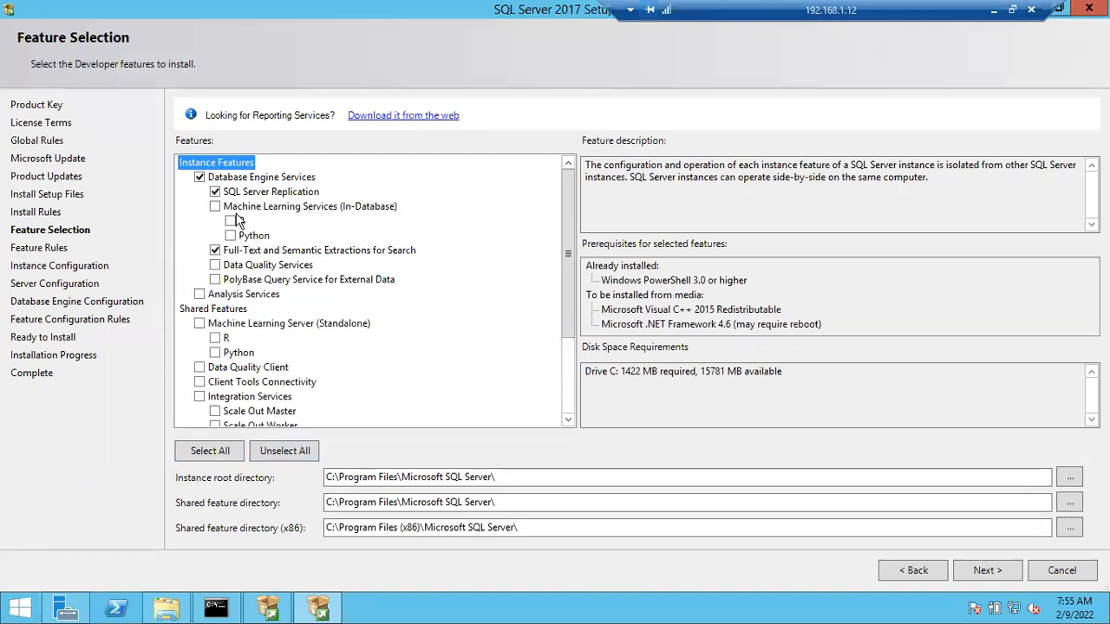
click(201, 294)
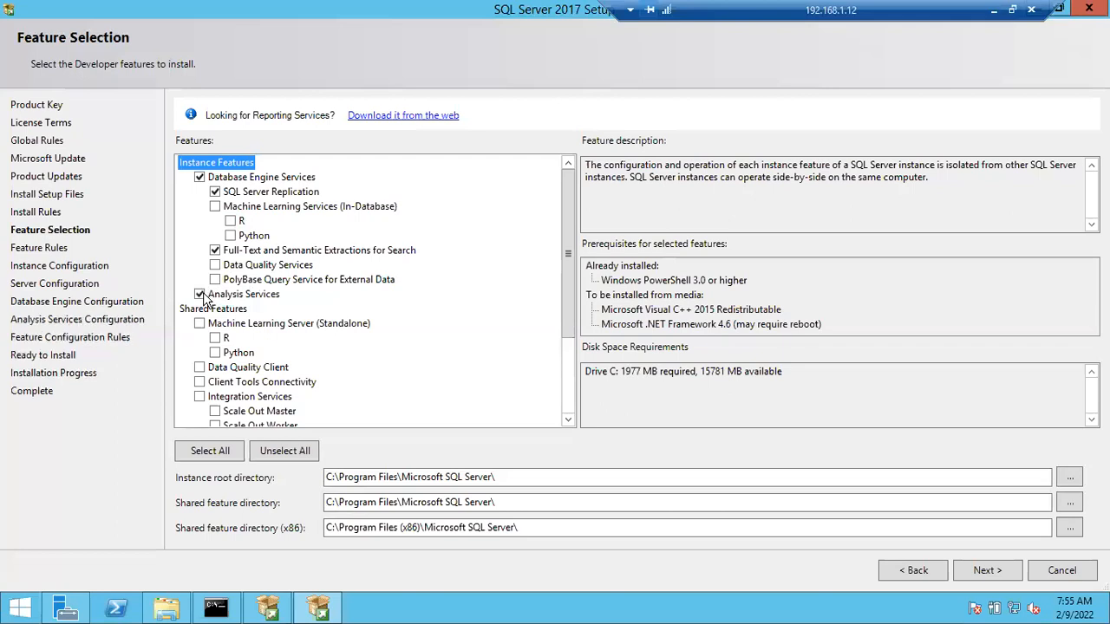
click(200, 295)
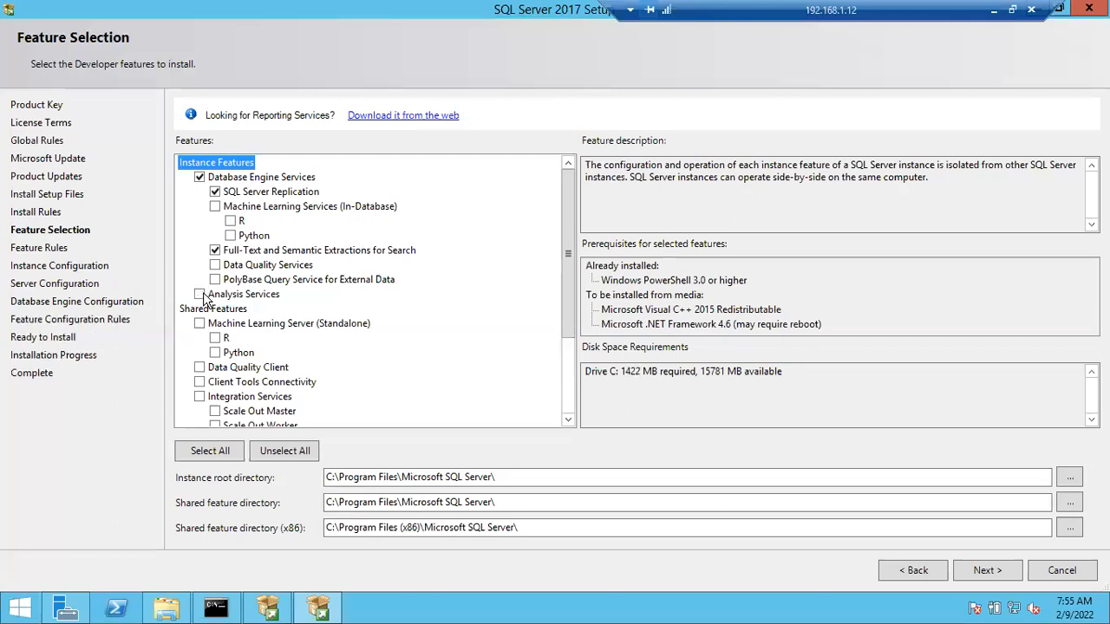
click(200, 398)
click(200, 398)
Step: Examine the Shared Features description and look through the complete list of instance and shared features
drag(567, 243, 565, 210)
click(232, 312)
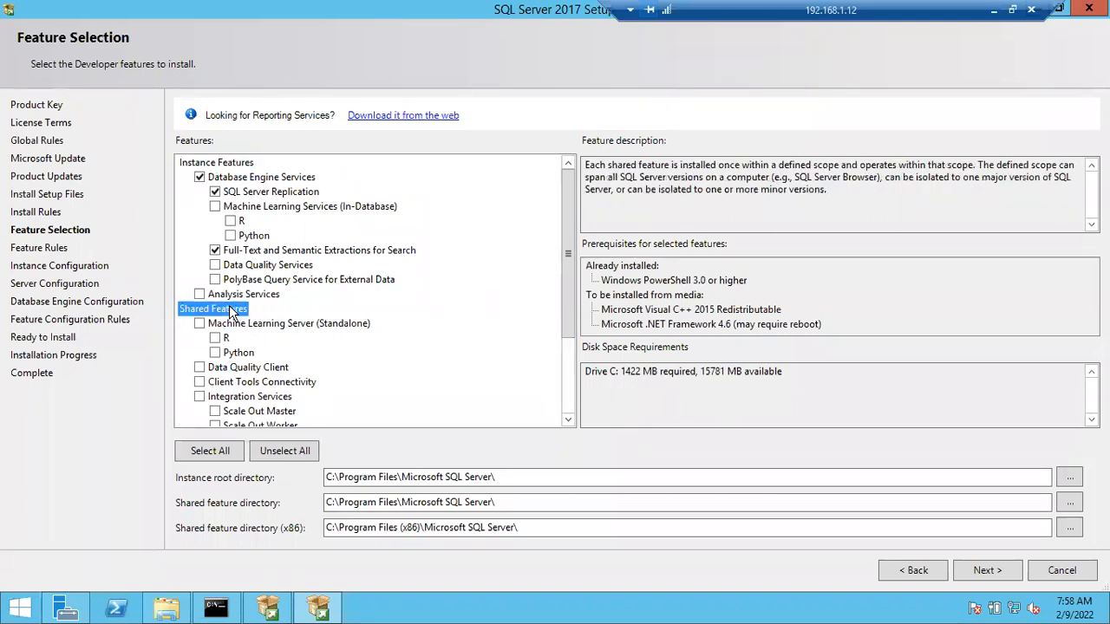
drag(572, 274, 577, 346)
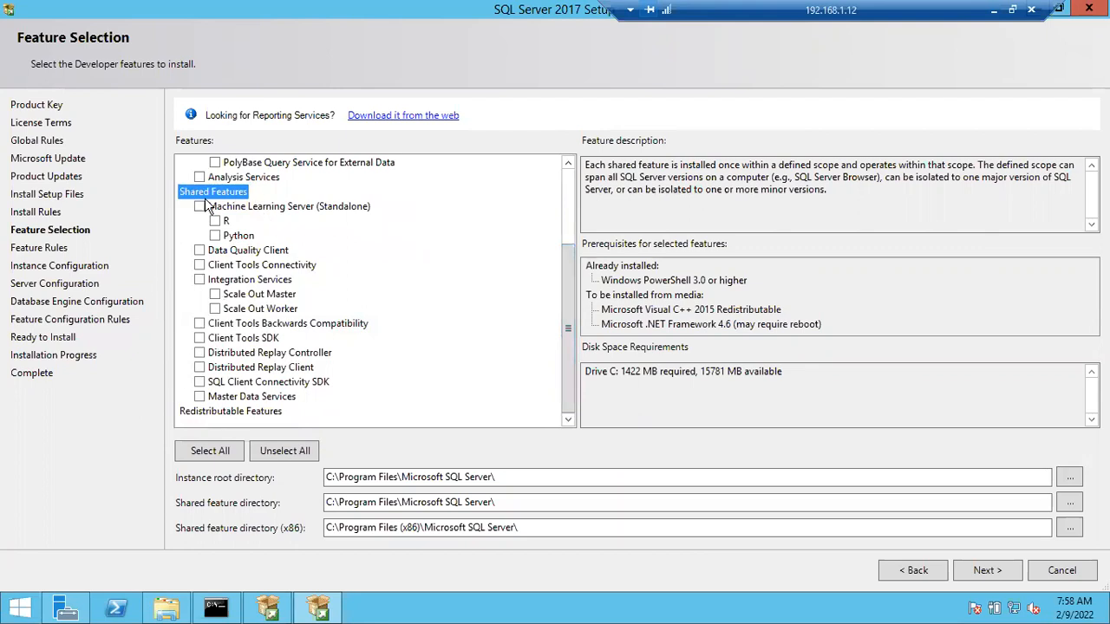
drag(571, 280, 563, 214)
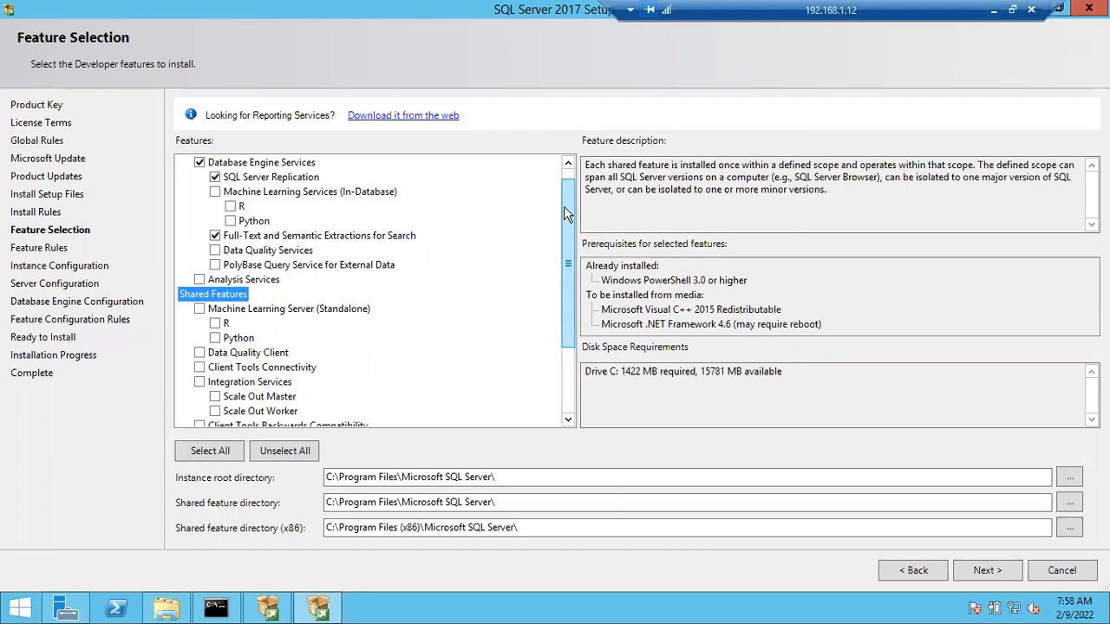
drag(565, 217, 566, 203)
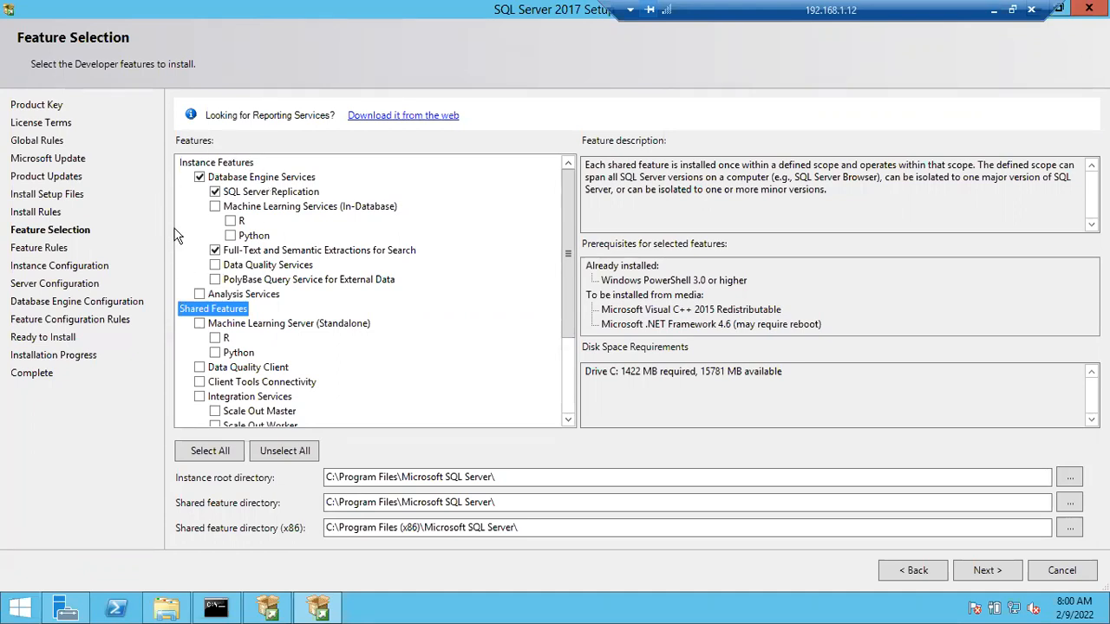
scroll(565, 303, down, 1)
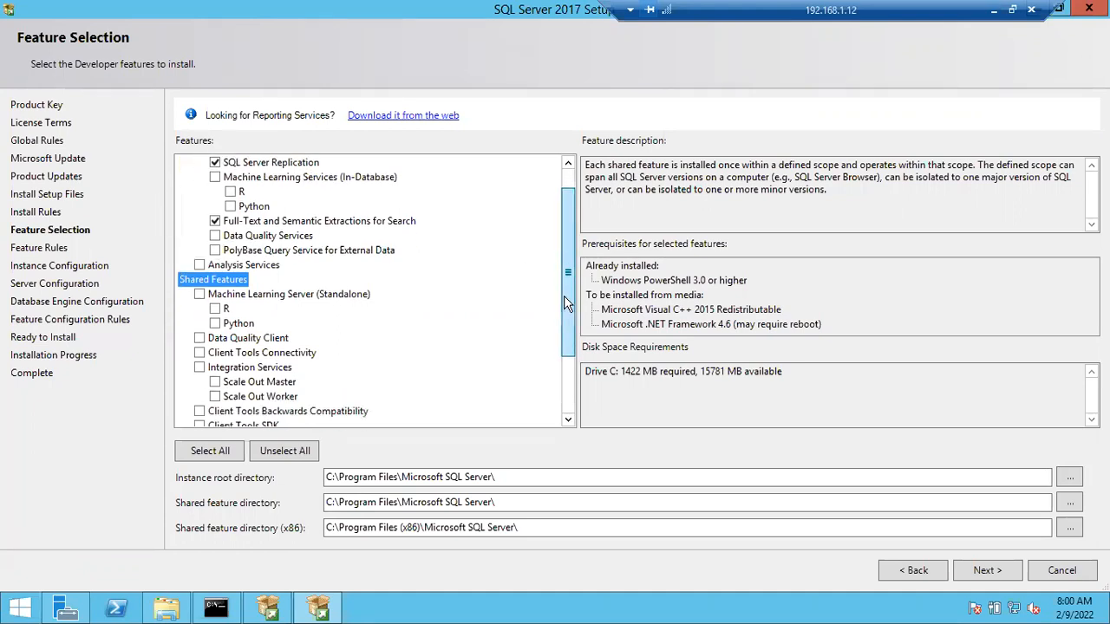
scroll(565, 303, down, 2)
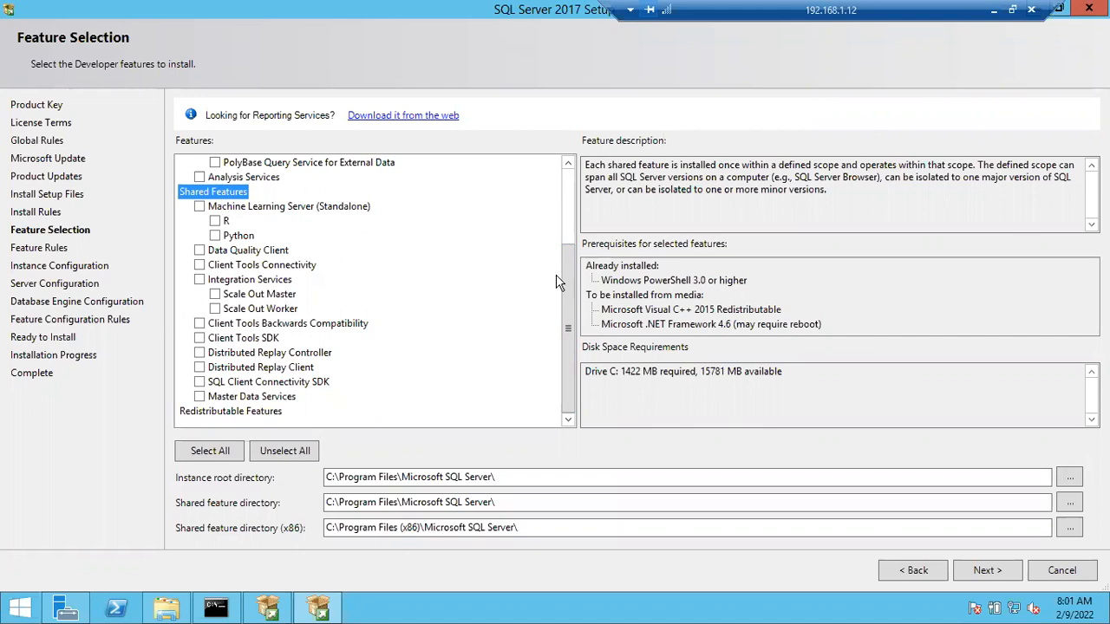
scroll(567, 277, up, 1)
scroll(585, 217, up, 2)
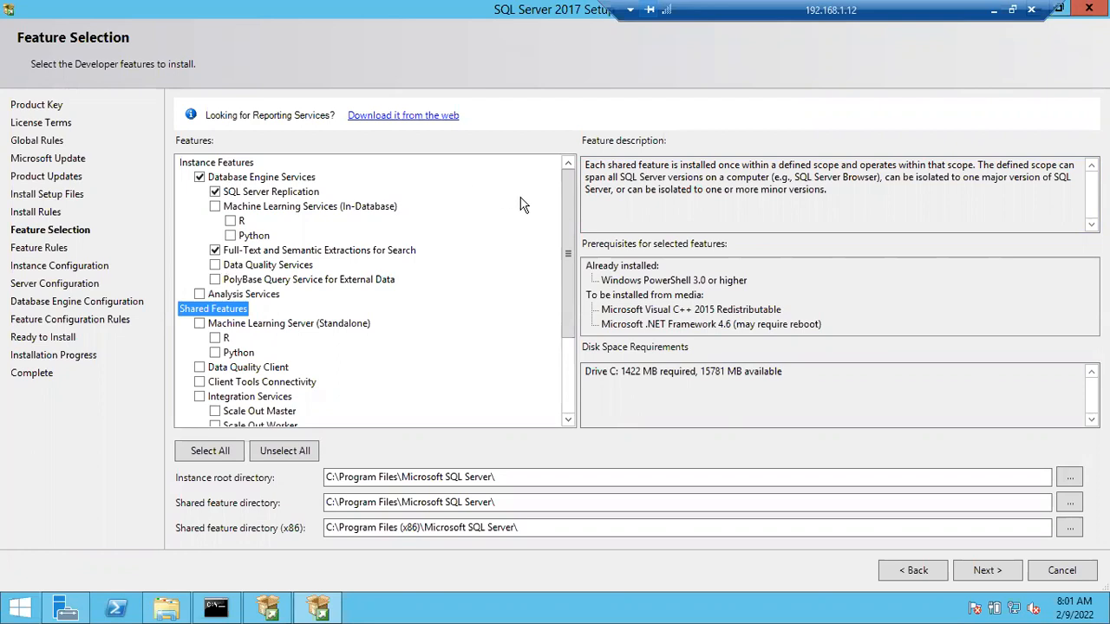
Step: Select the shared features Client Tools Connectivity, Client Tools Backwards Compatibility, Client Tools SDK, and SQL Client Connectivity SDK
drag(564, 265, 562, 345)
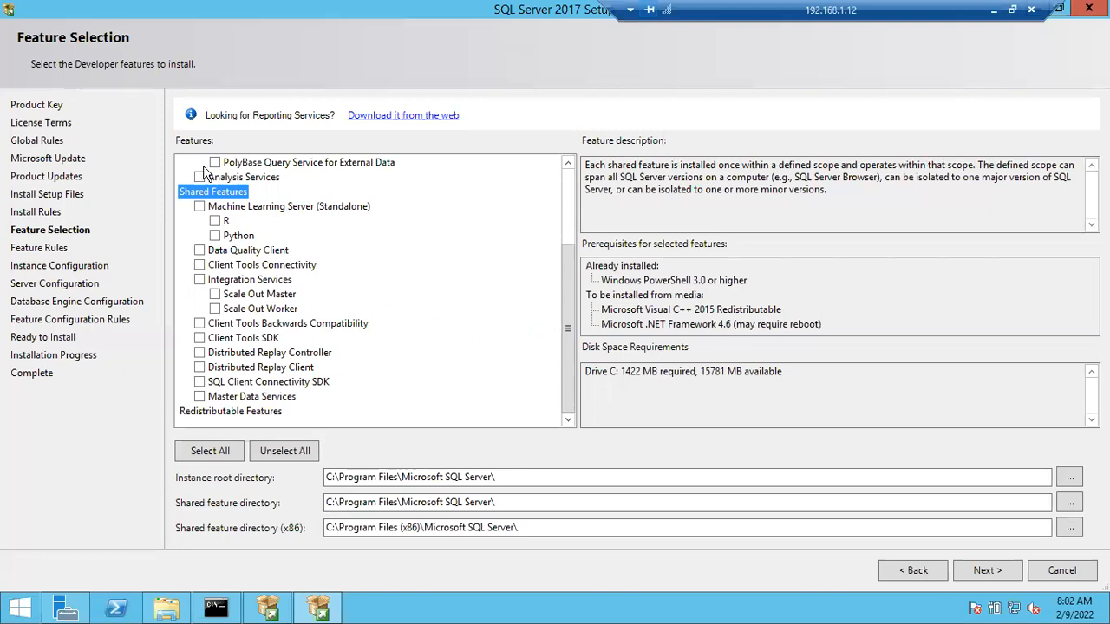
click(199, 265)
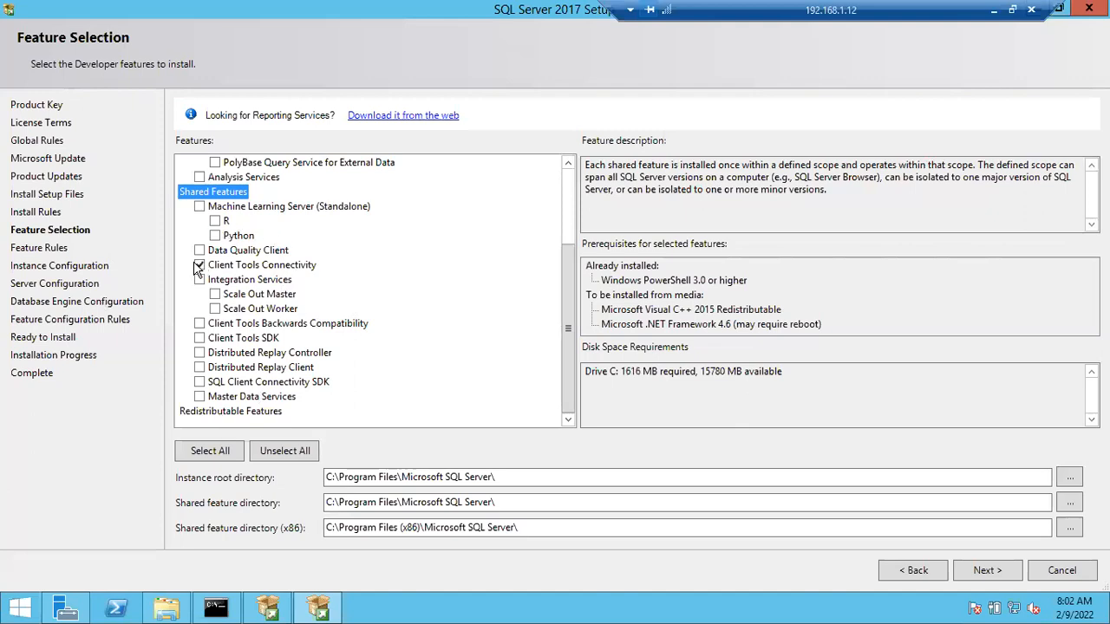
click(198, 323)
click(199, 382)
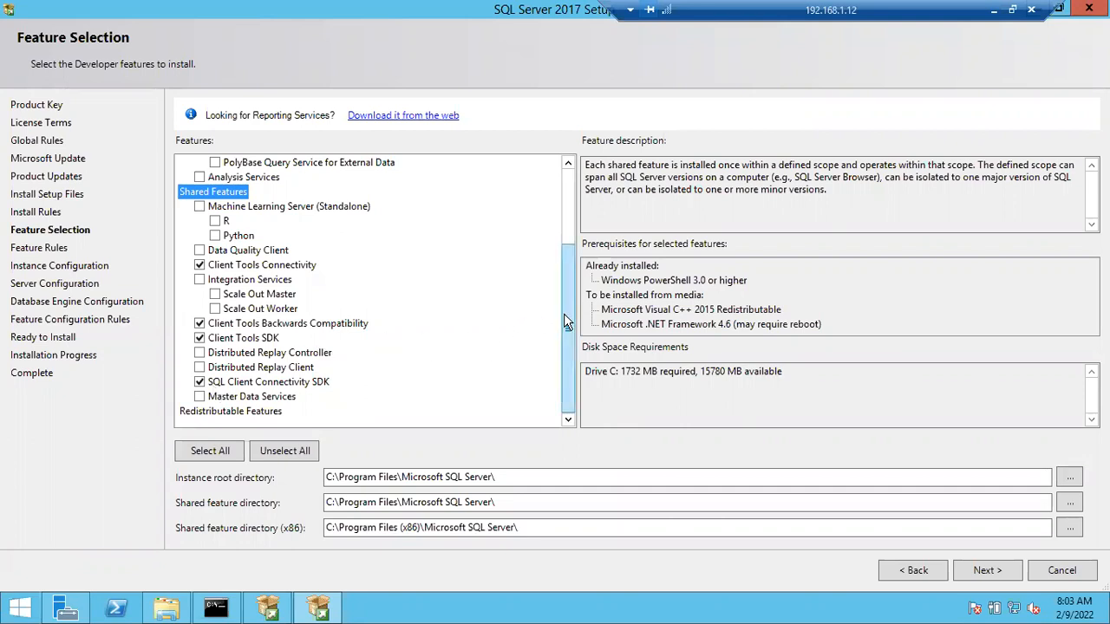
Step: Review the selected instance and shared features and continue to Instance Configuration
drag(563, 313, 577, 232)
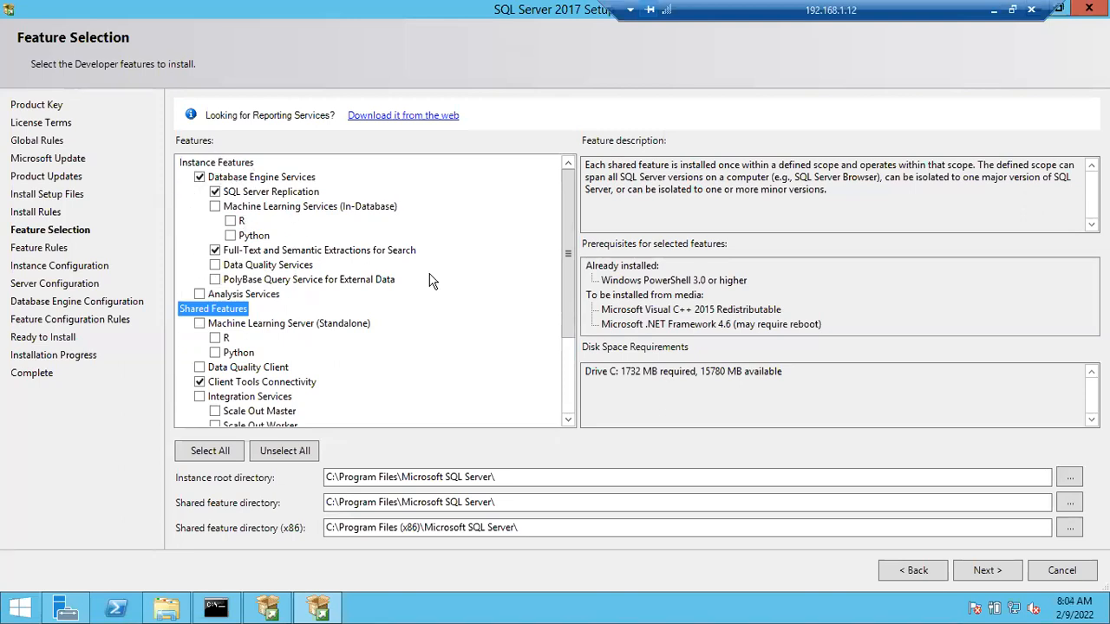
drag(568, 254, 567, 328)
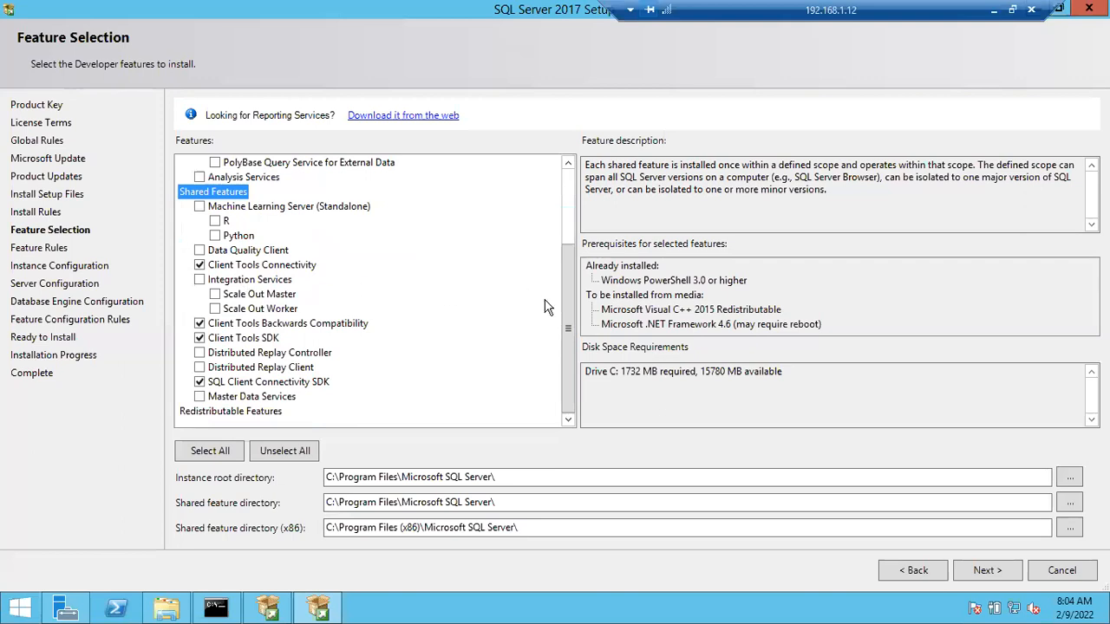
drag(563, 310, 567, 201)
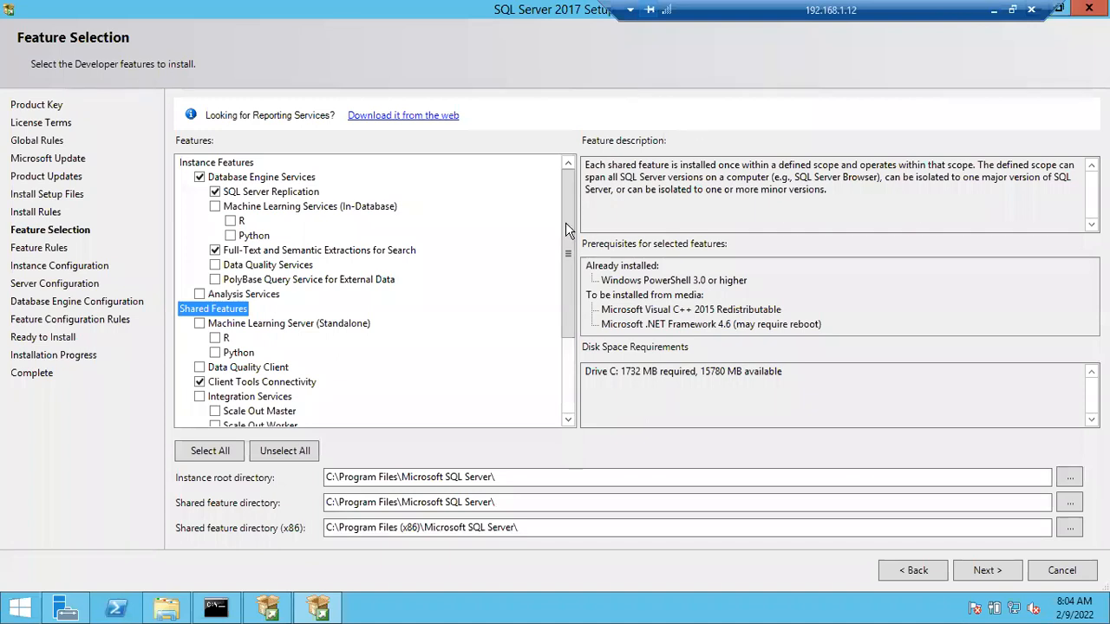
scroll(564, 290, down, 3)
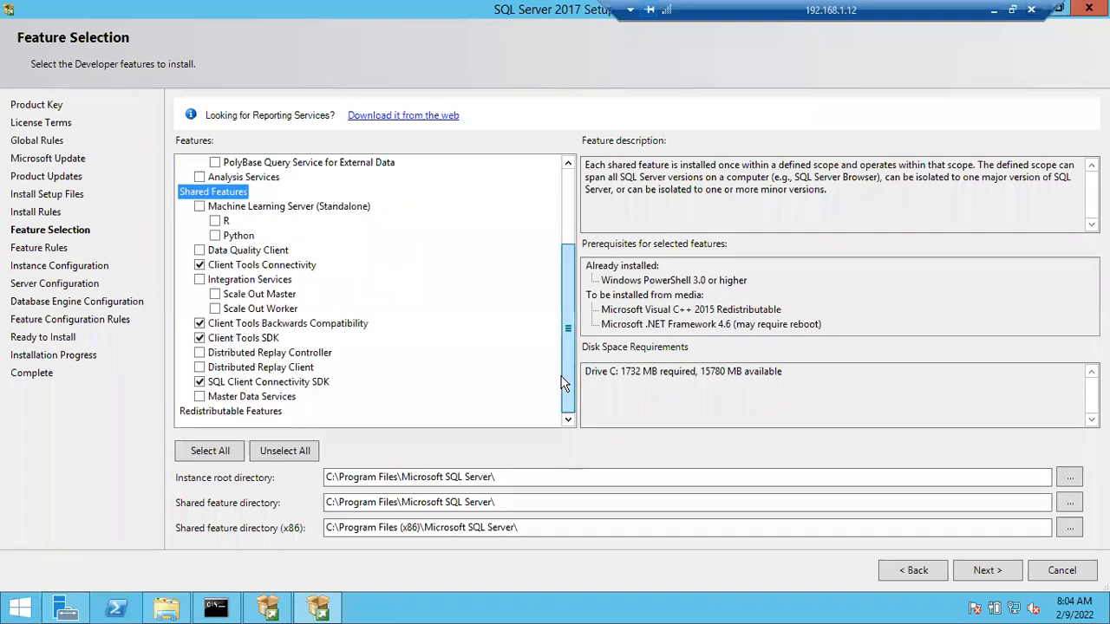
click(965, 576)
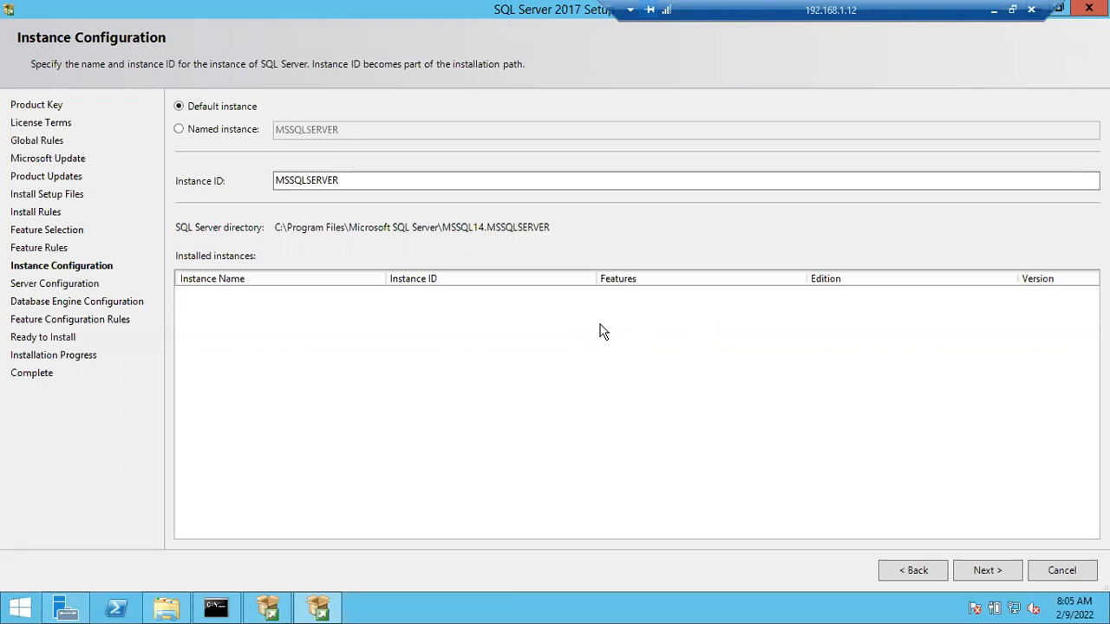
Step: Open File Explorer on the server to check the Local Disk (C:) drive, then return to the setup wizard
key(super+e)
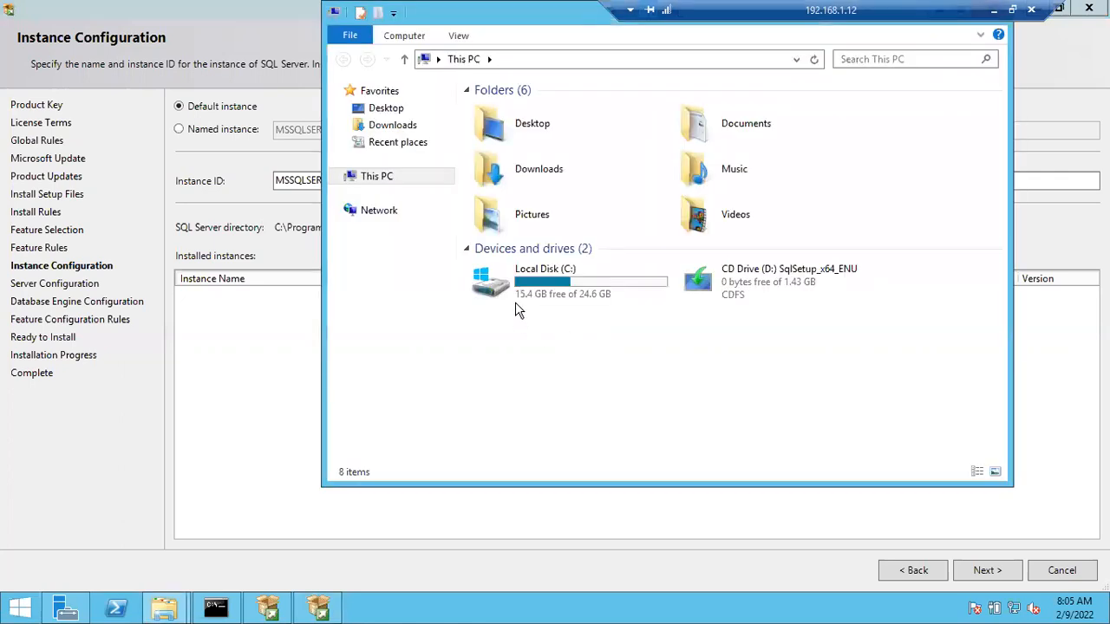
click(537, 293)
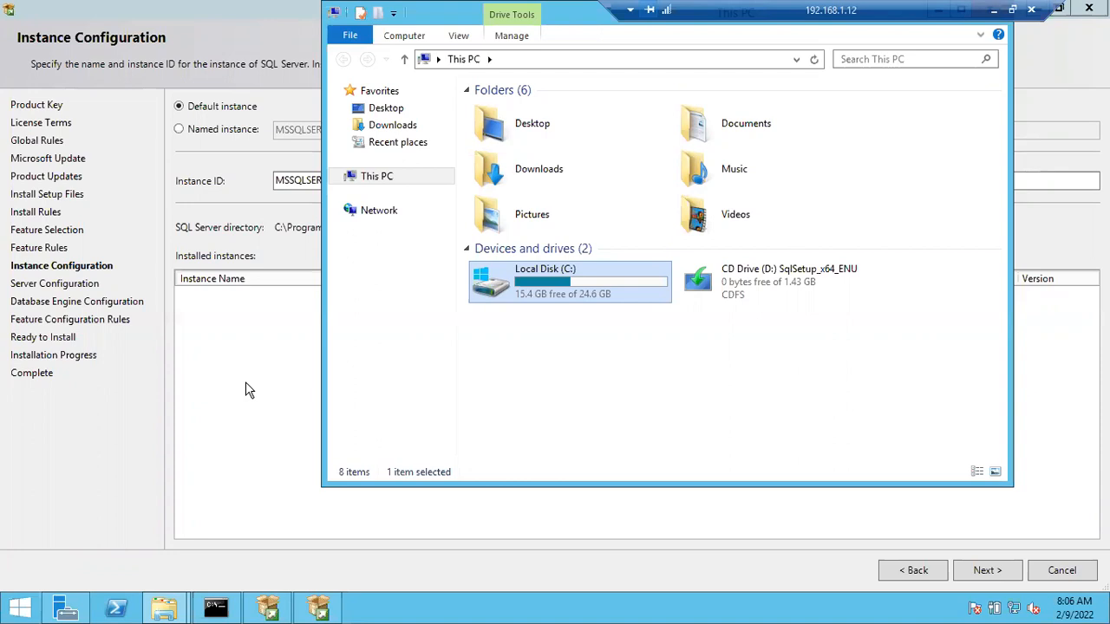
click(245, 390)
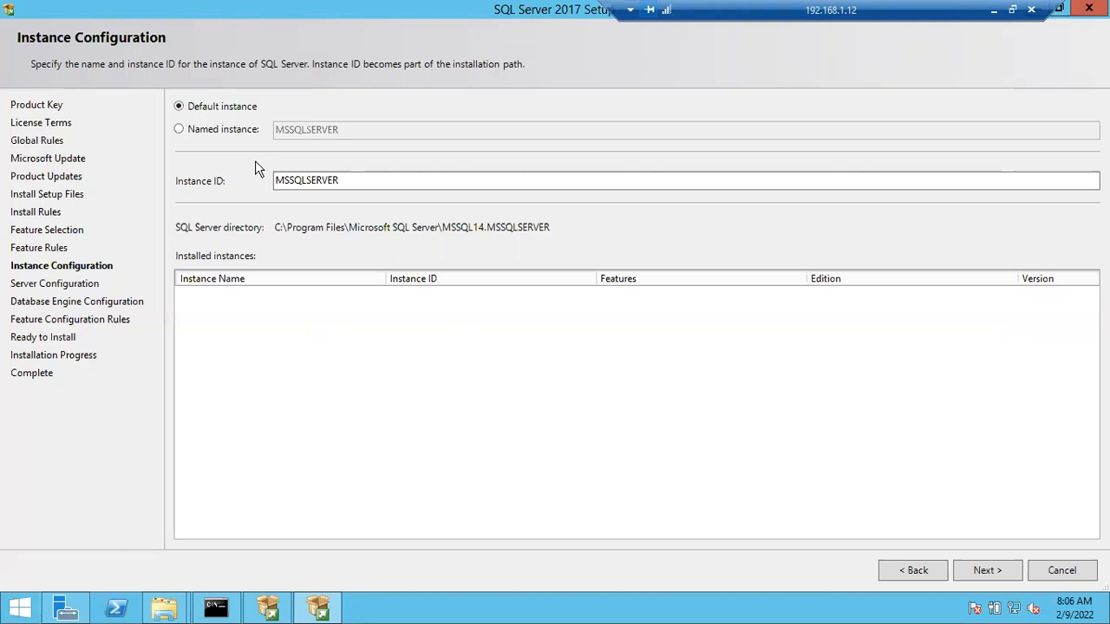
Step: Switch from the remote session to the untitled Notepad note and replace its text with the heading "Two types of Instances"
click(995, 11)
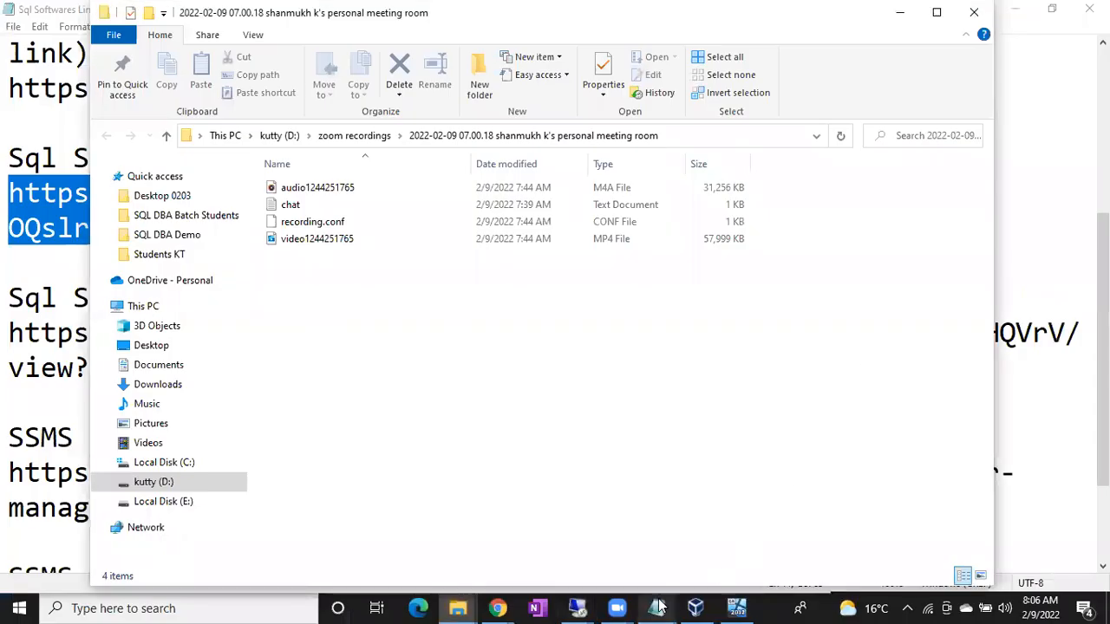
mouse_move(659, 607)
click(709, 543)
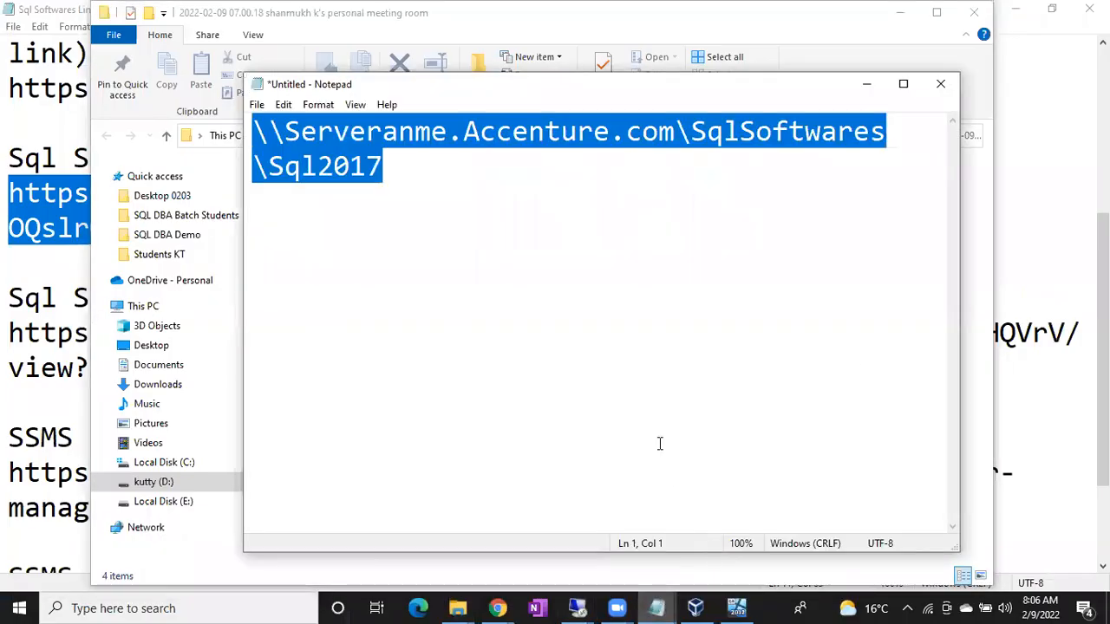
text(Te)
key(BackSpace)
text(wo th)
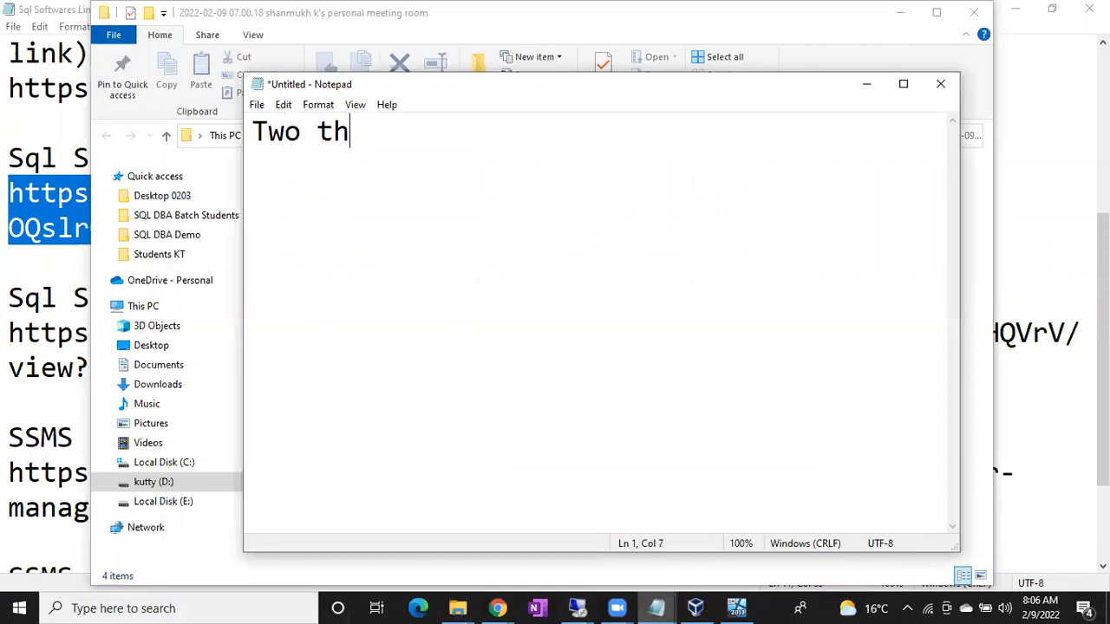
key(BackSpace)
text(ype sof)
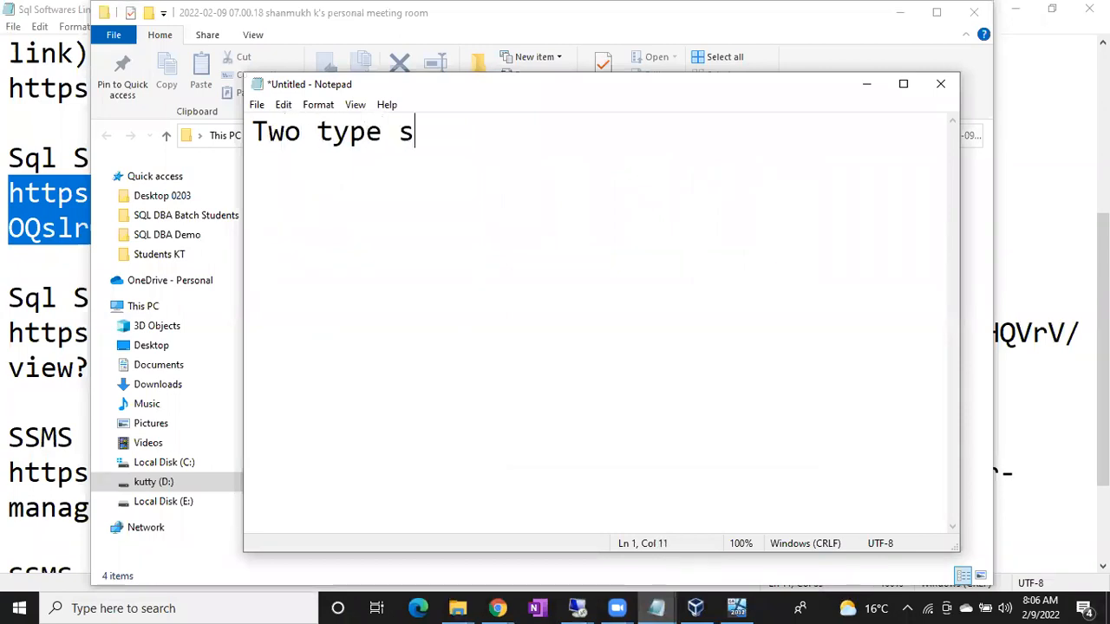
key(BackSpace)
key(BackSpace)
key(BackSpace)
key(BackSpace)
key(BackSpace)
text(s of )
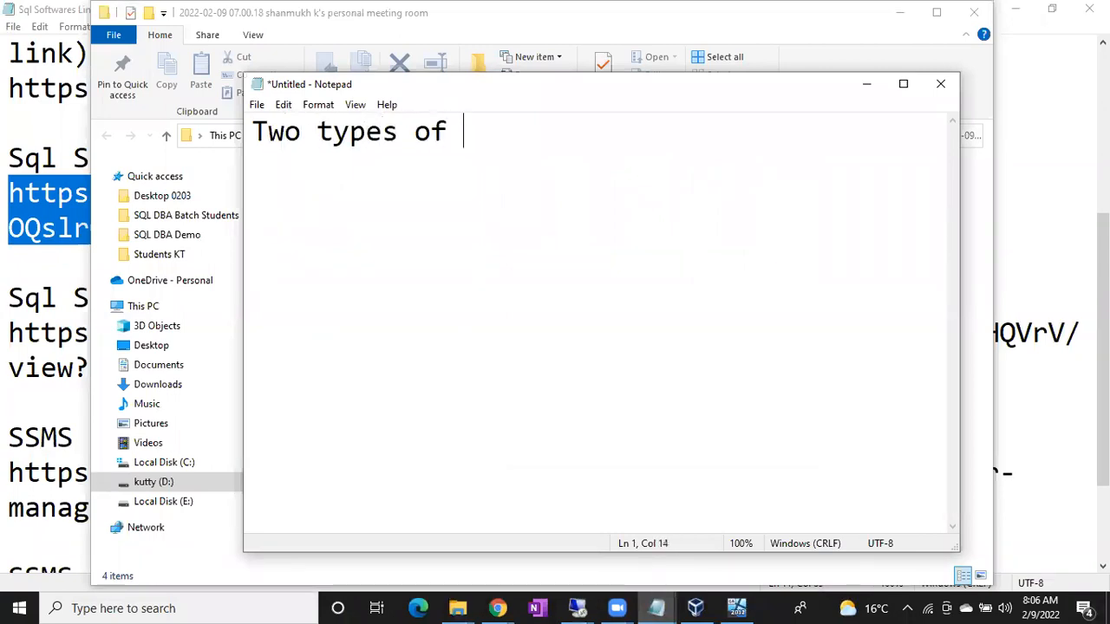
text(Instances)
key(Return)
key(Return)
Step: List "1. Default Instance" and "2. Named Instance" under the heading, separated by a blank line
text(1. Defaul)
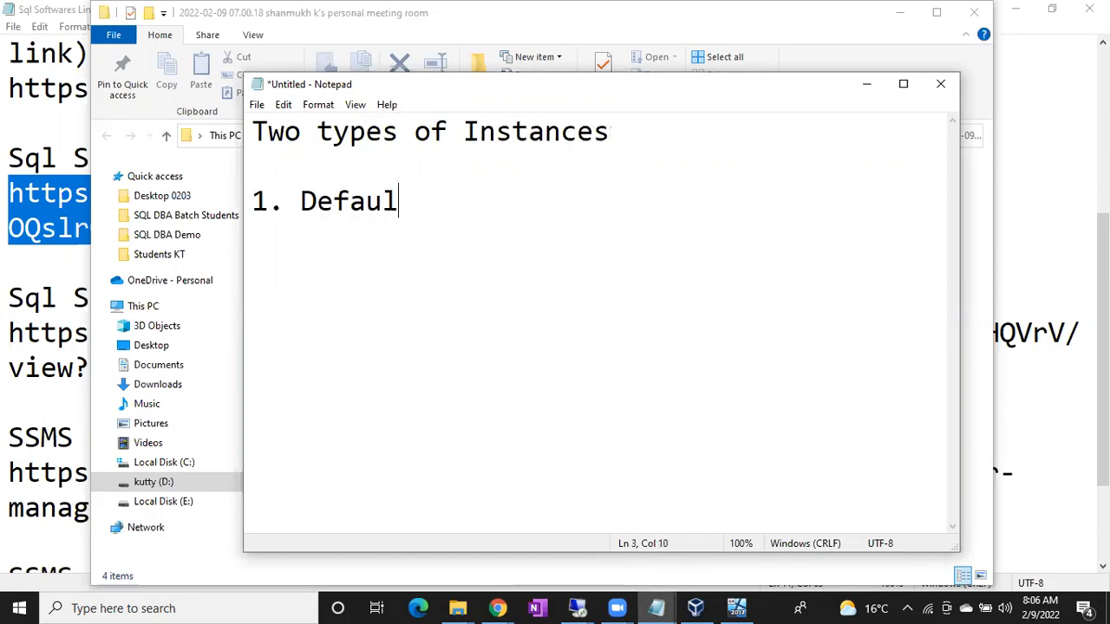
text(t Instance)
key(Return)
text(2. Named )
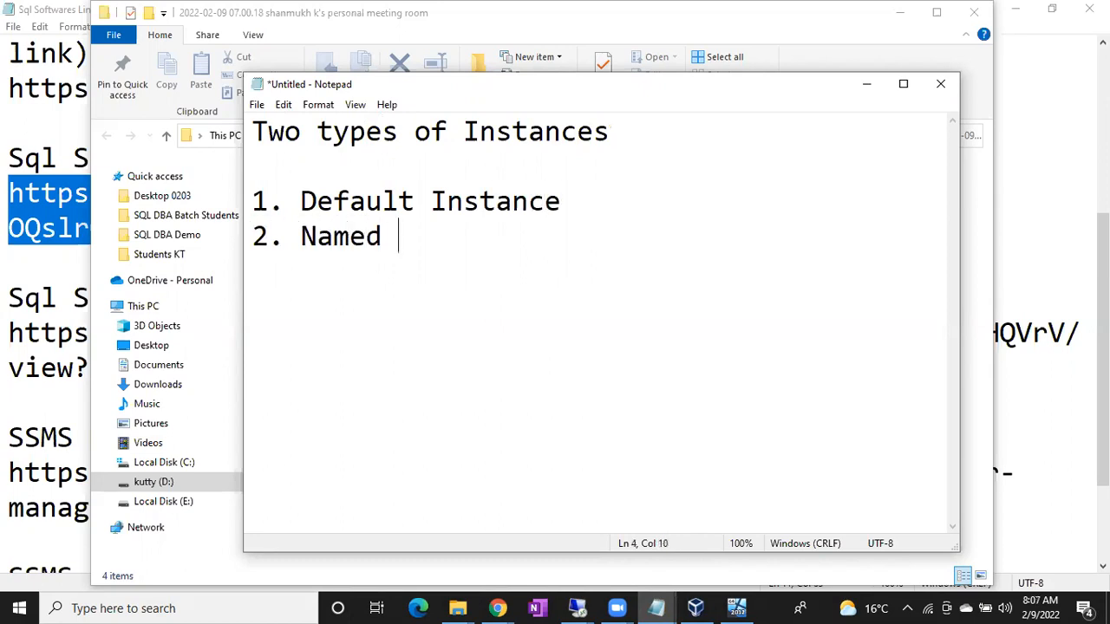
text(Instance)
key(Return)
key(Up)
key(Return)
Step: Highlight the Default Instance and Named Instance lines, together and individually, to go over the two instance types
key(Up)
key(Up)
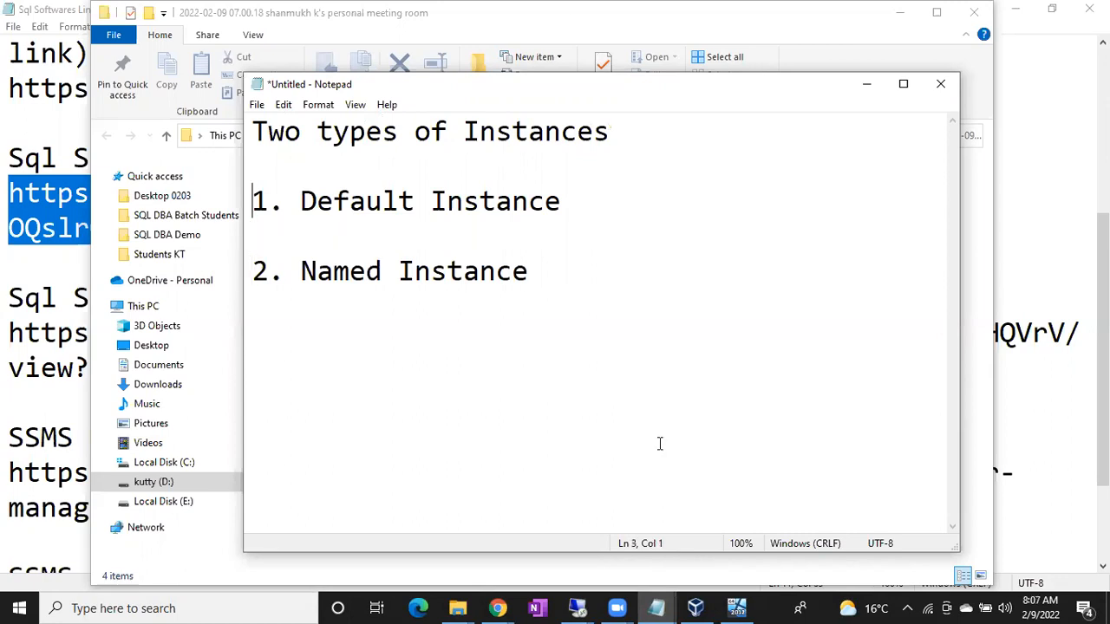
key(shift+Down)
key(shift+Down)
key(shift+Down)
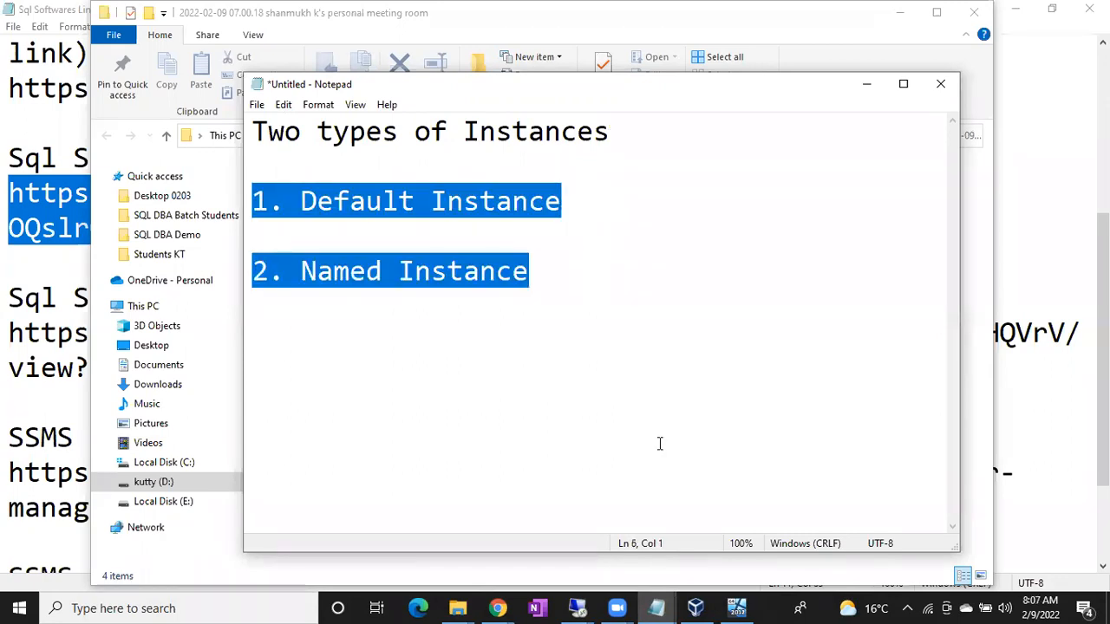
key(Left)
key(shift+Down)
key(shift+Down)
key(shift+Down)
key(Left)
key(shift+Down)
key(shift+Down)
key(shift+Down)
key(Left)
key(shift+Down)
key(shift+Down)
key(shift+Down)
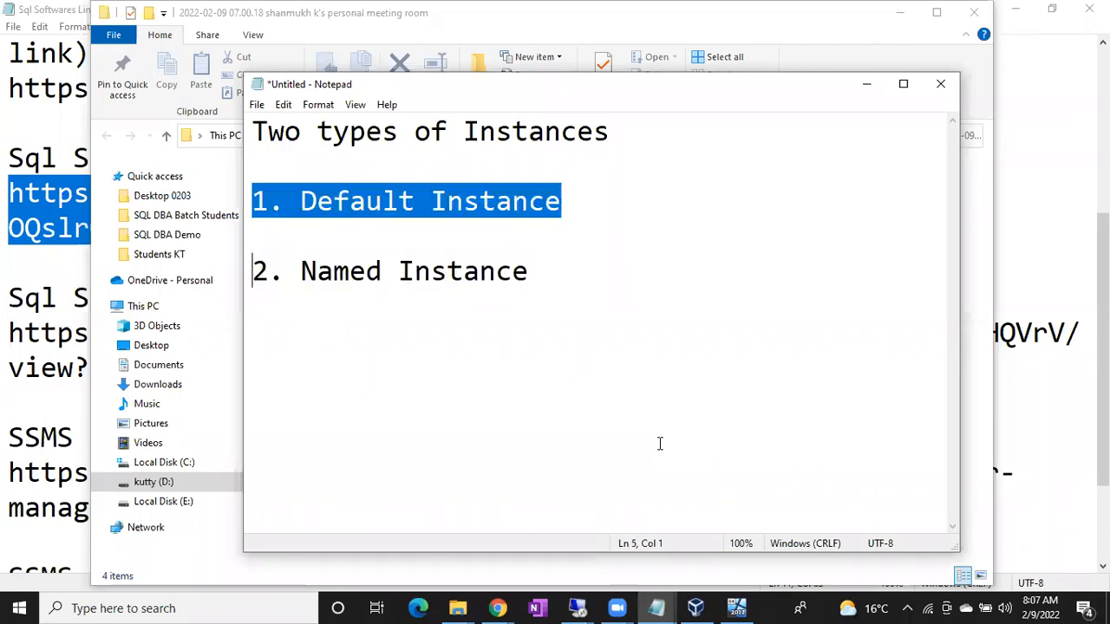
key(Left)
key(shift+Down)
key(shift+Down)
key(shift+Down)
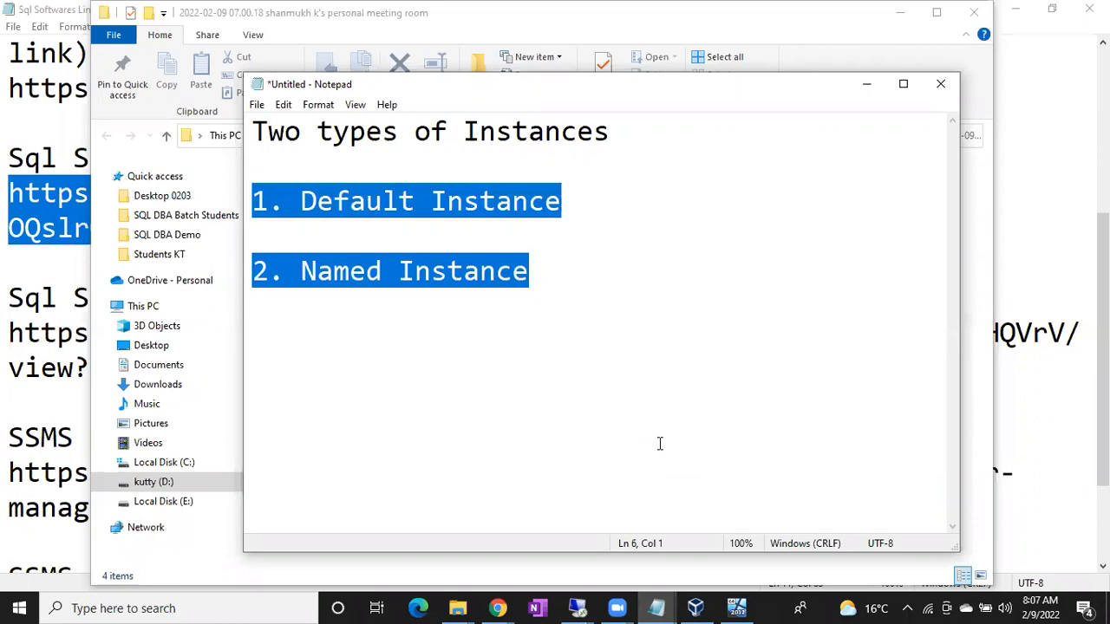
key(Left)
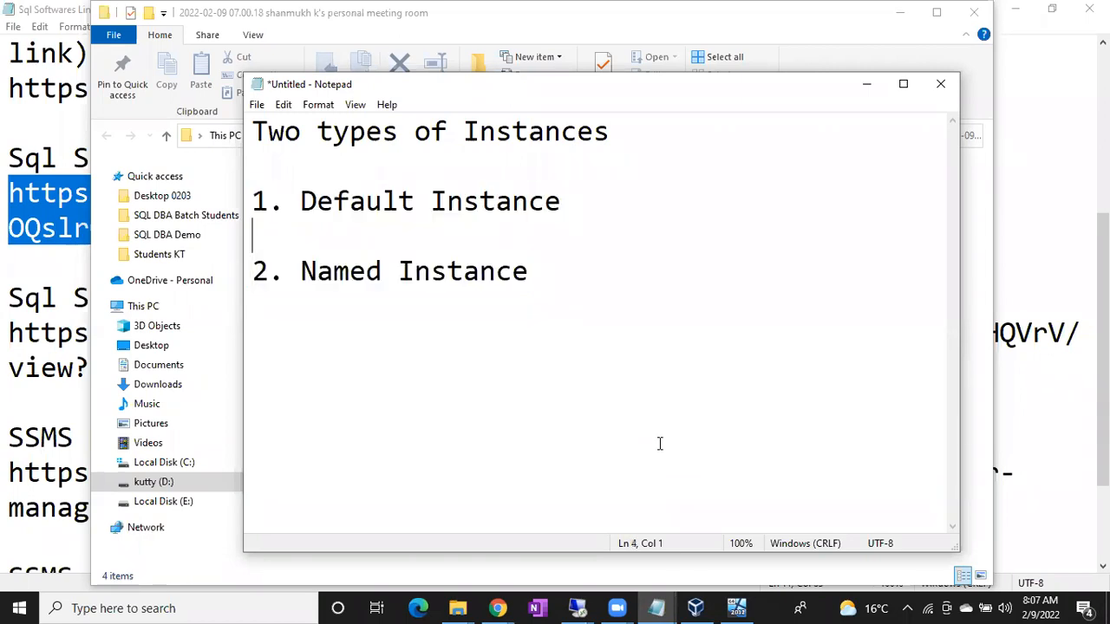
key(shift+Down)
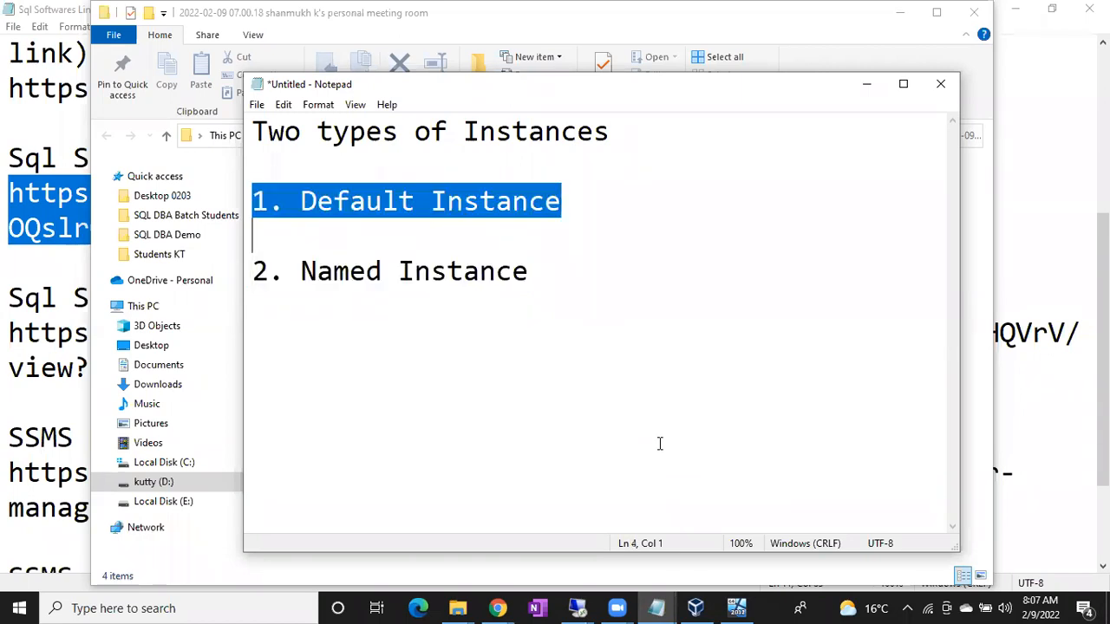
key(Down)
key(Down)
key(Up)
key(shift+Down)
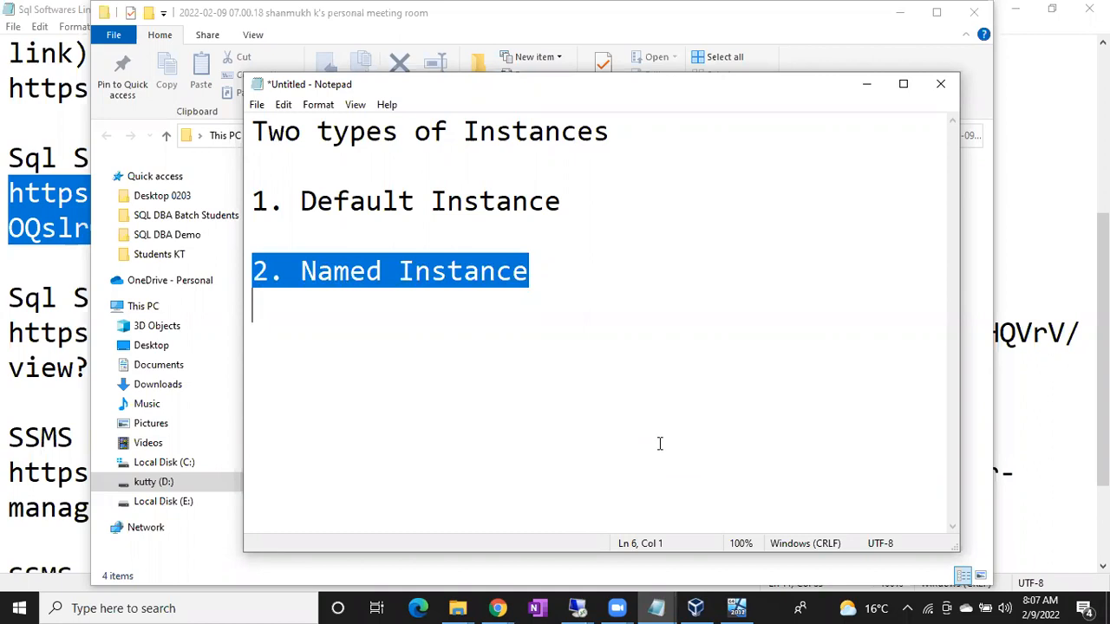
Step: Append "(COmputer Name)" to the Default Instance line
click(639, 214)
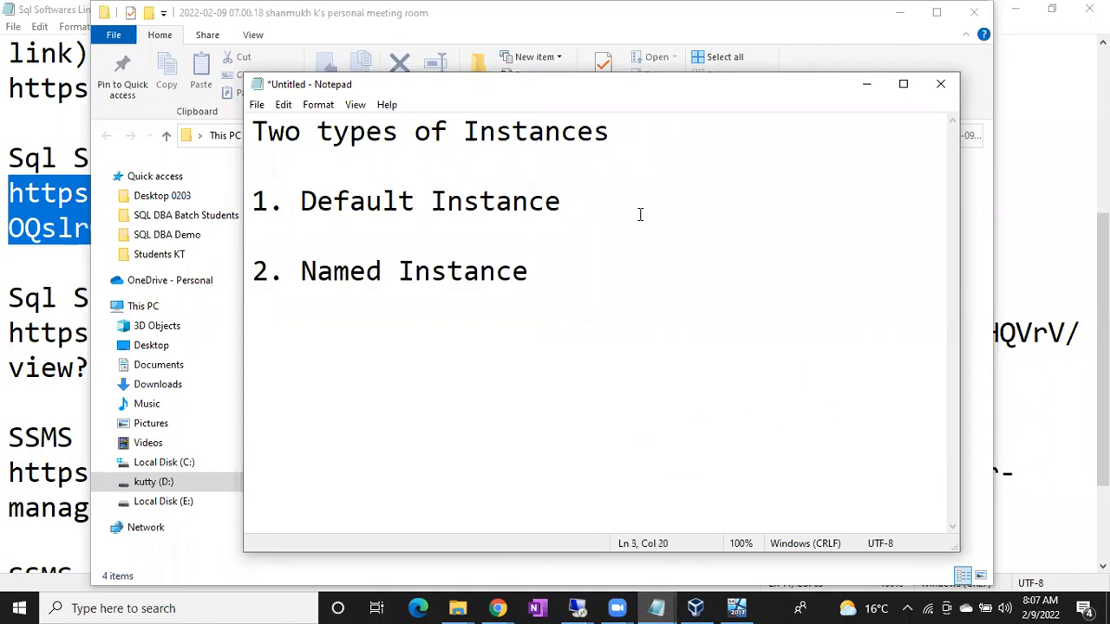
text((COmppu)
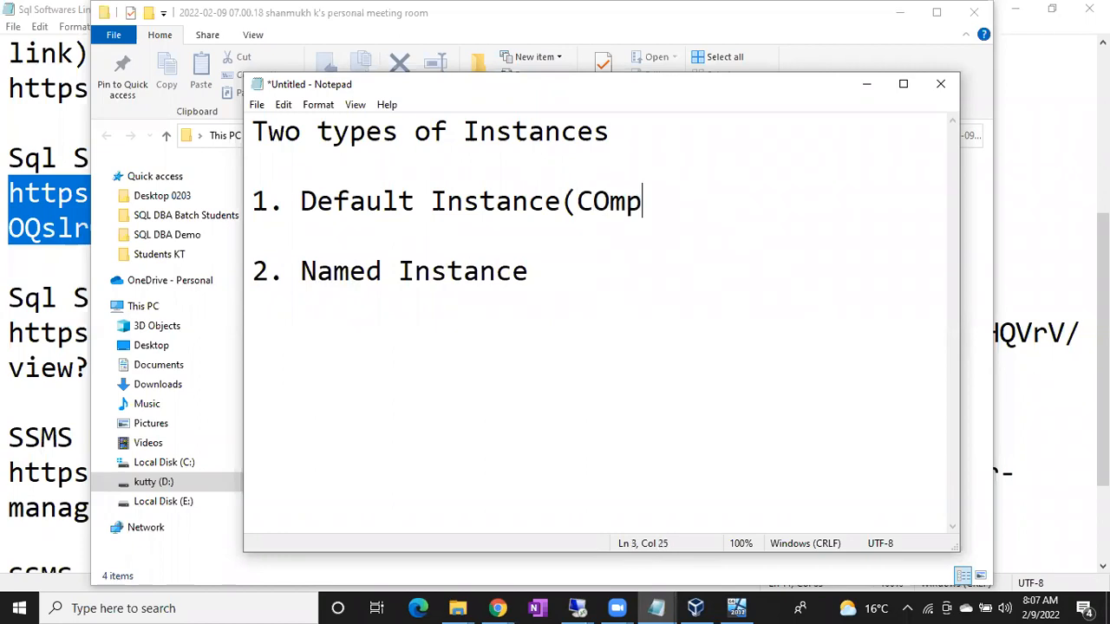
key(BackSpace)
key(BackSpace)
text(uter )
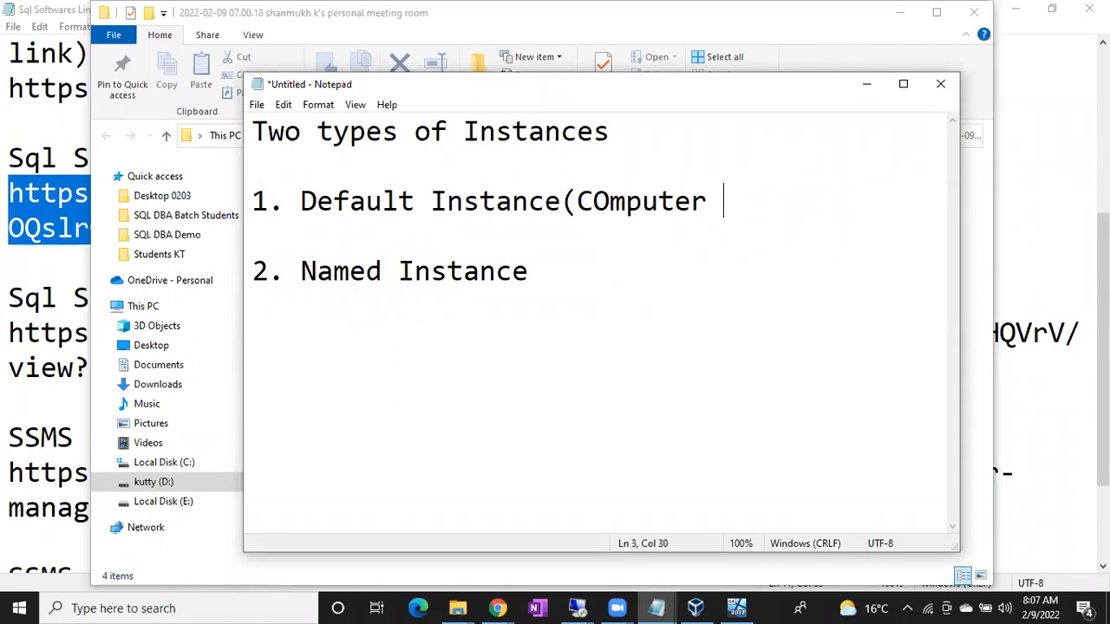
text(Name))
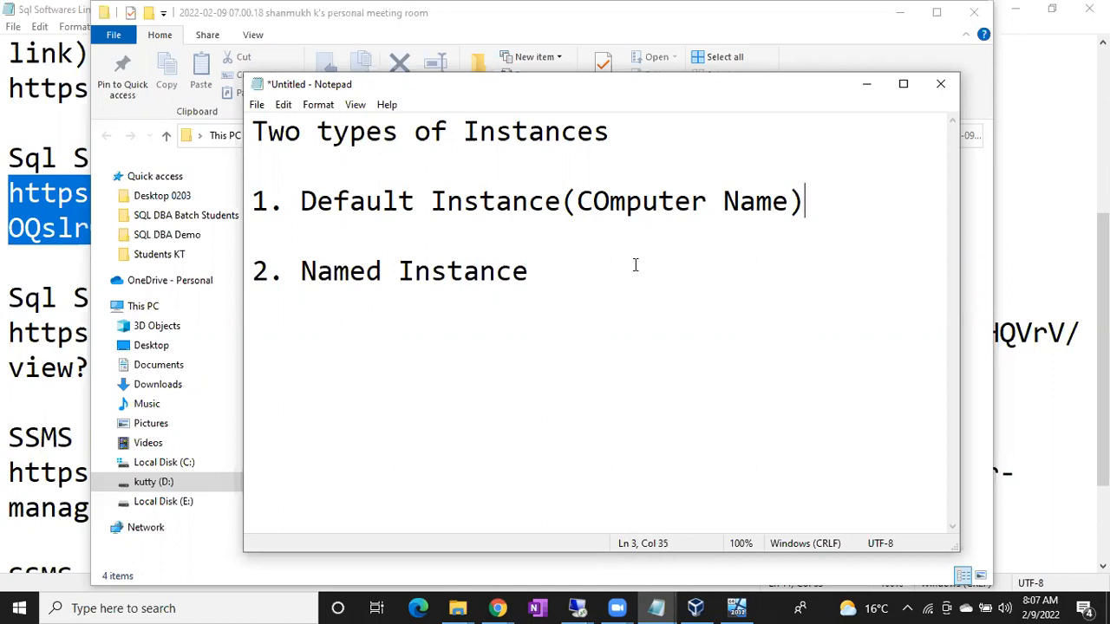
Step: Return to the remote server, look up its System Name in System Information, and minimize that window
mouse_move(578, 607)
click(654, 555)
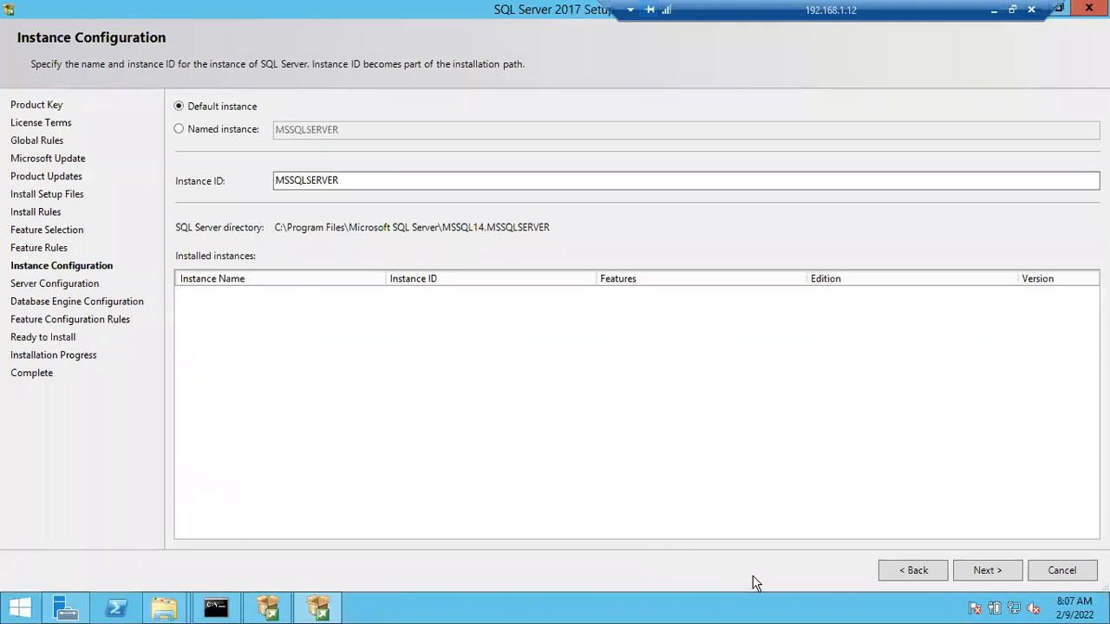
key(super)
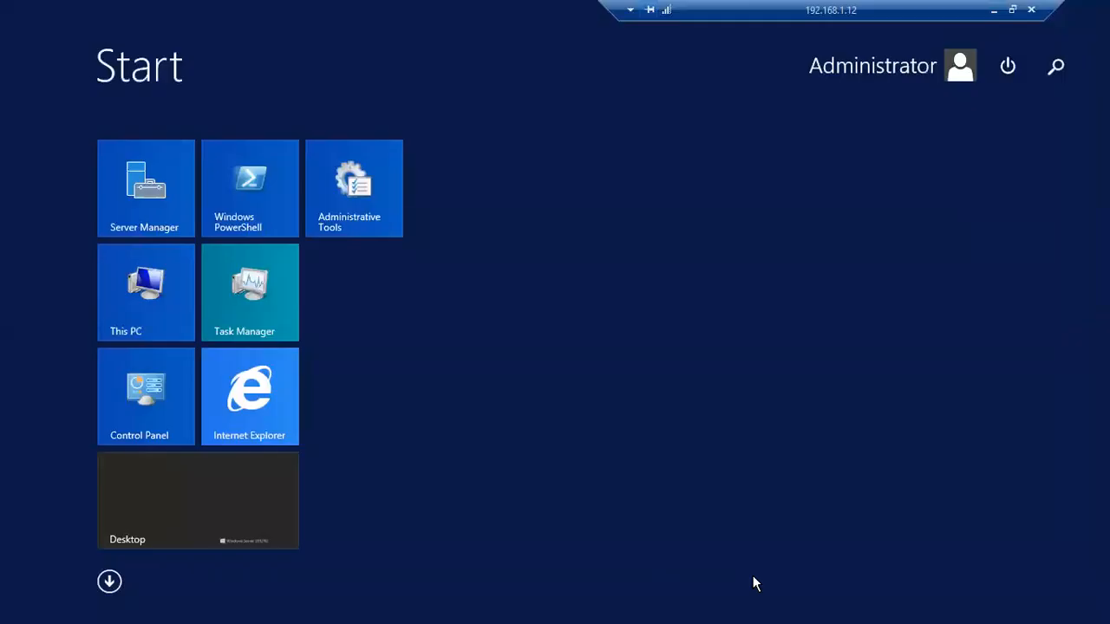
text(syste)
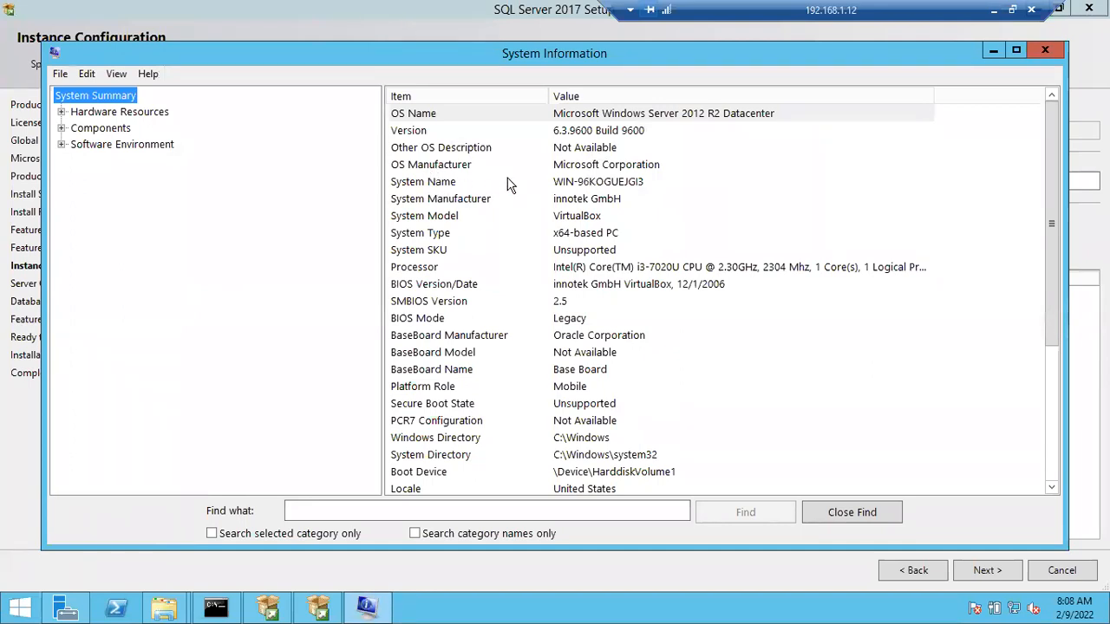
click(579, 185)
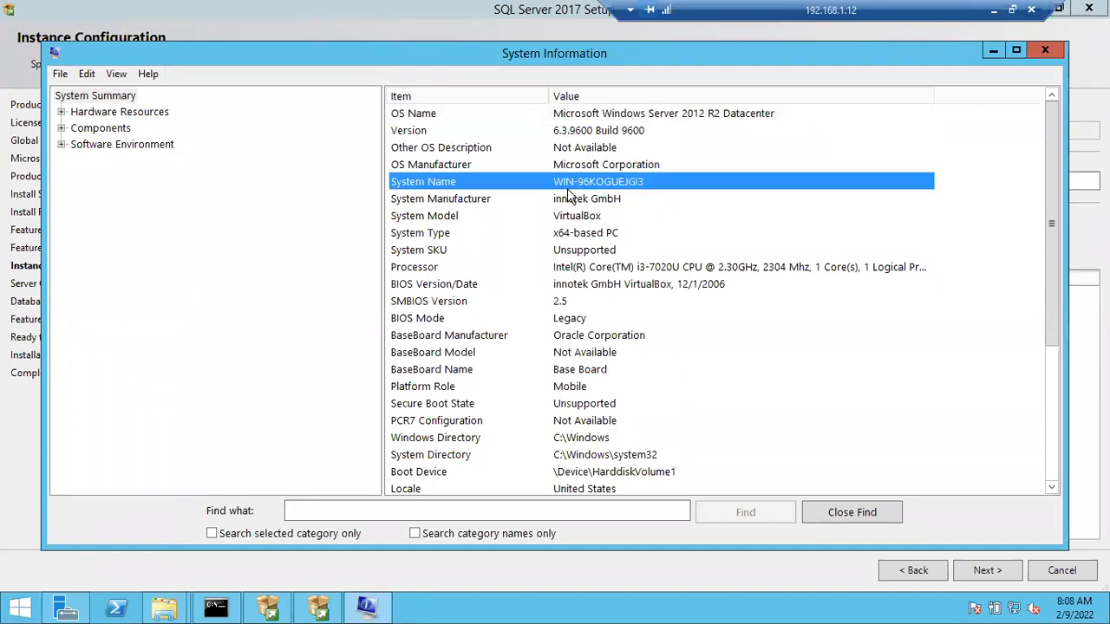
click(993, 51)
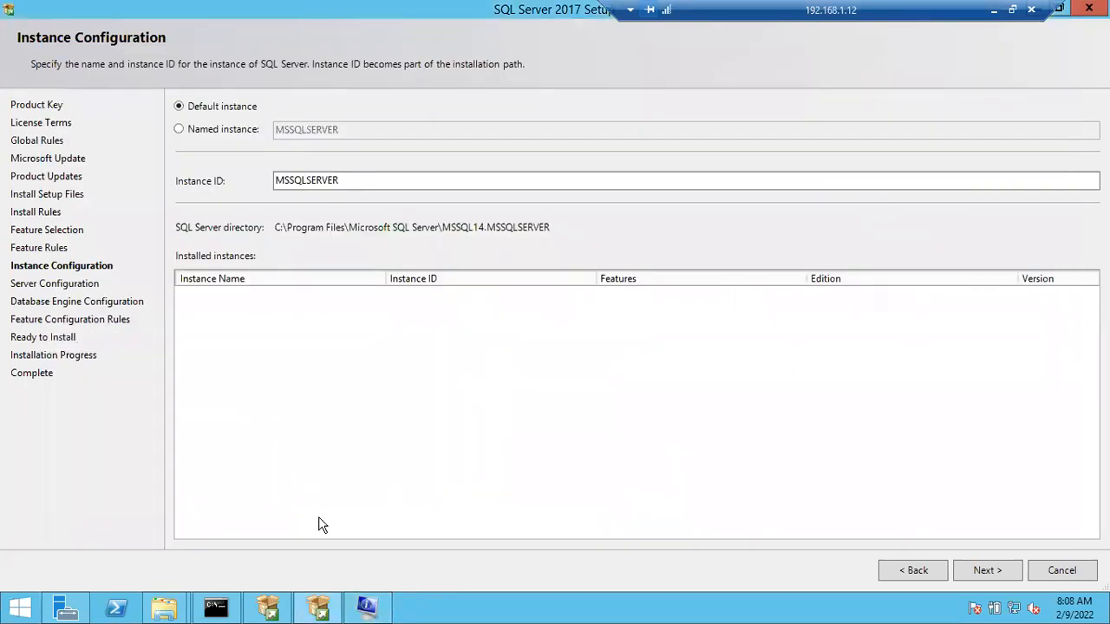
Step: Run the hostname command in the server's open Command Prompt
click(228, 605)
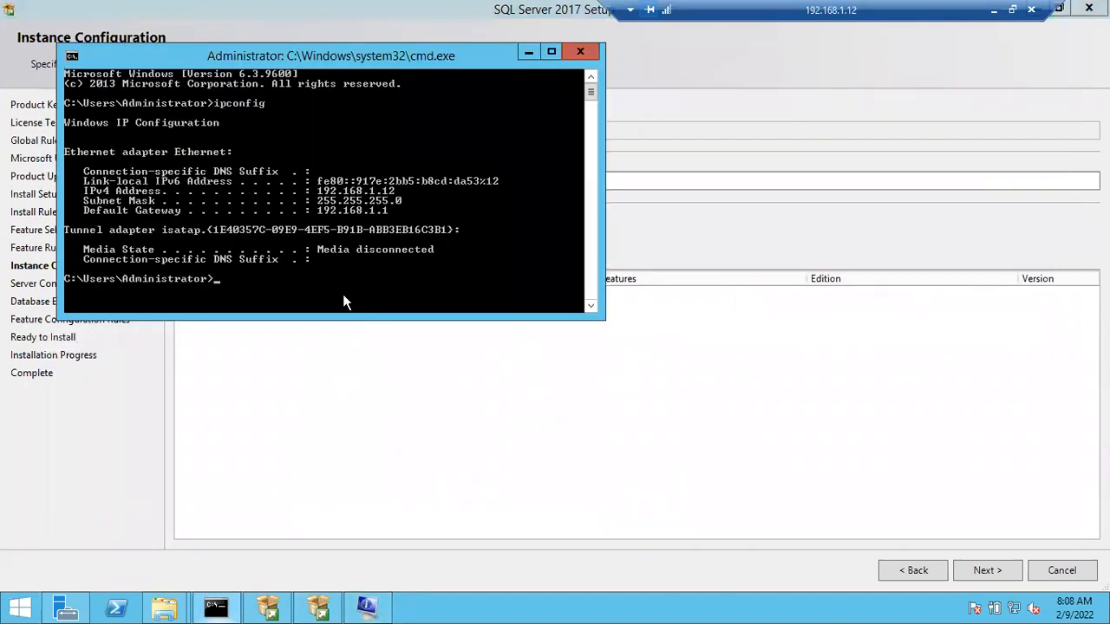
text(hostname)
key(Return)
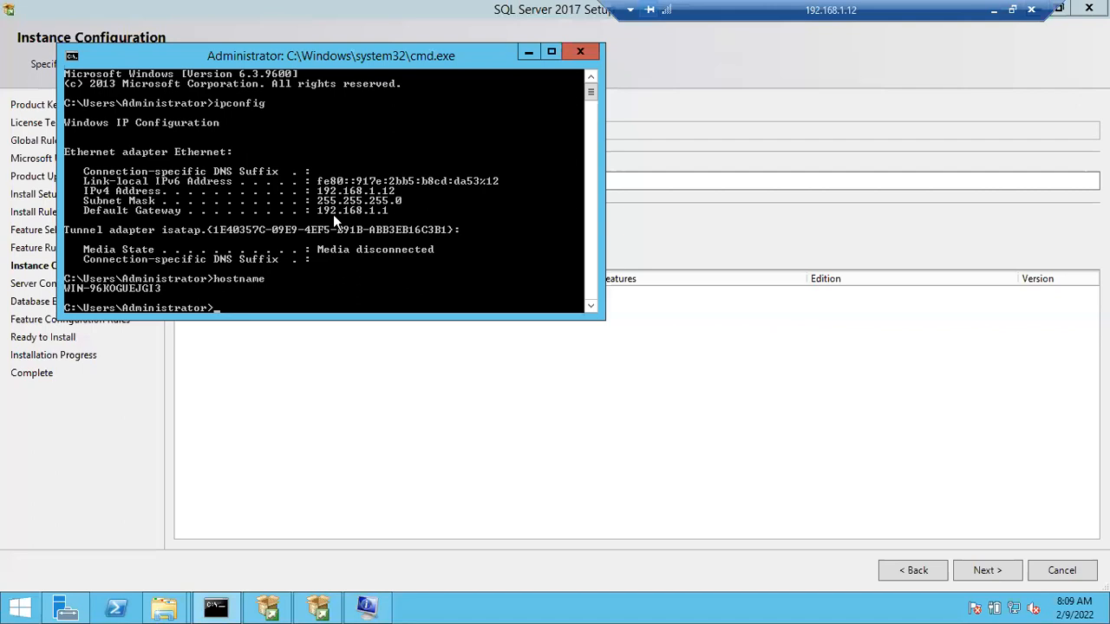
right_click(75, 296)
click(76, 299)
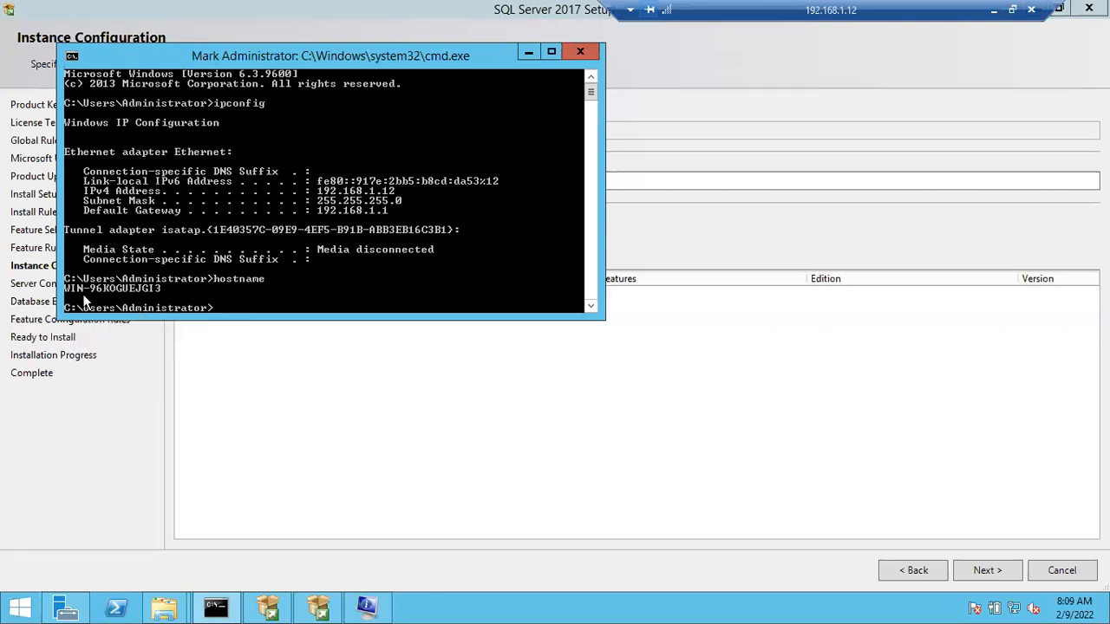
drag(67, 287, 78, 288)
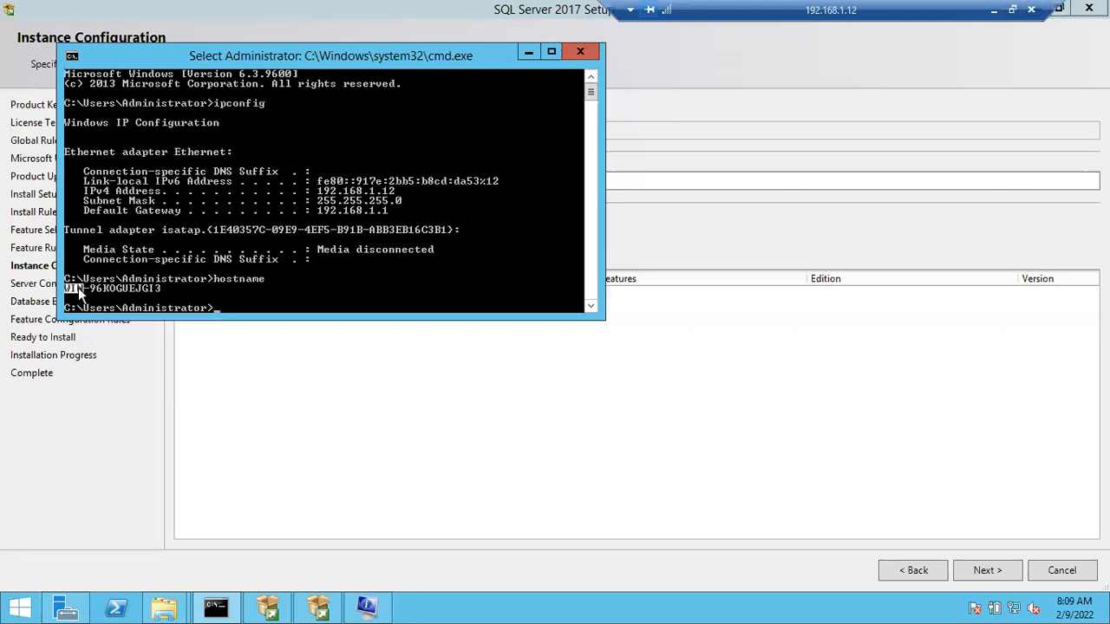
click(128, 284)
right_click(79, 290)
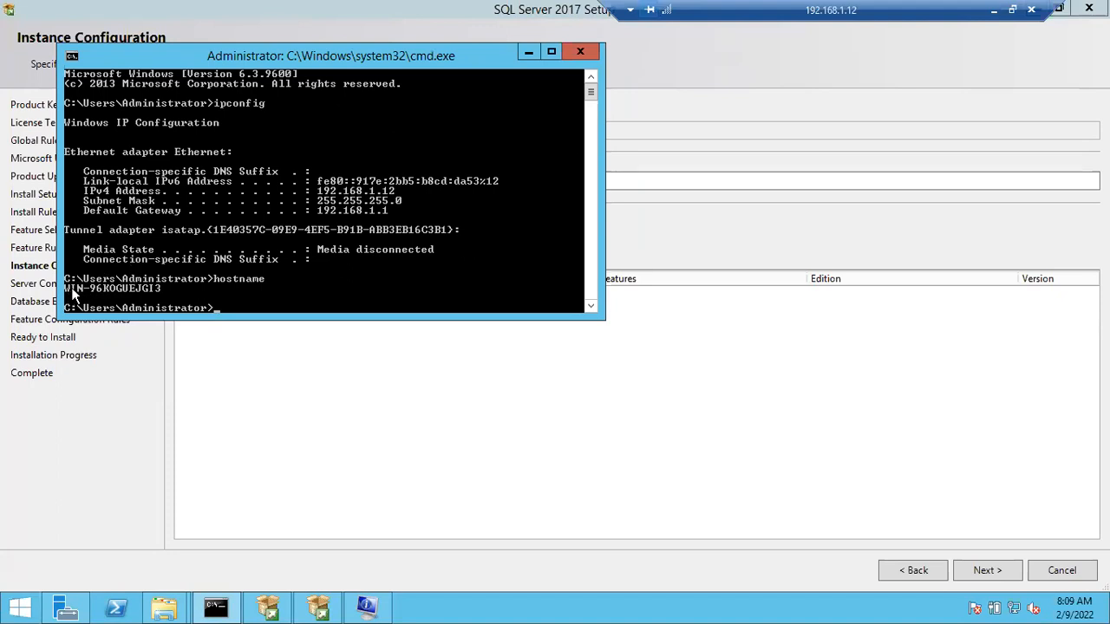
Step: Mark and copy the full computer name WIN-96KOGUEJGI3 from the hostname output
right_click(106, 286)
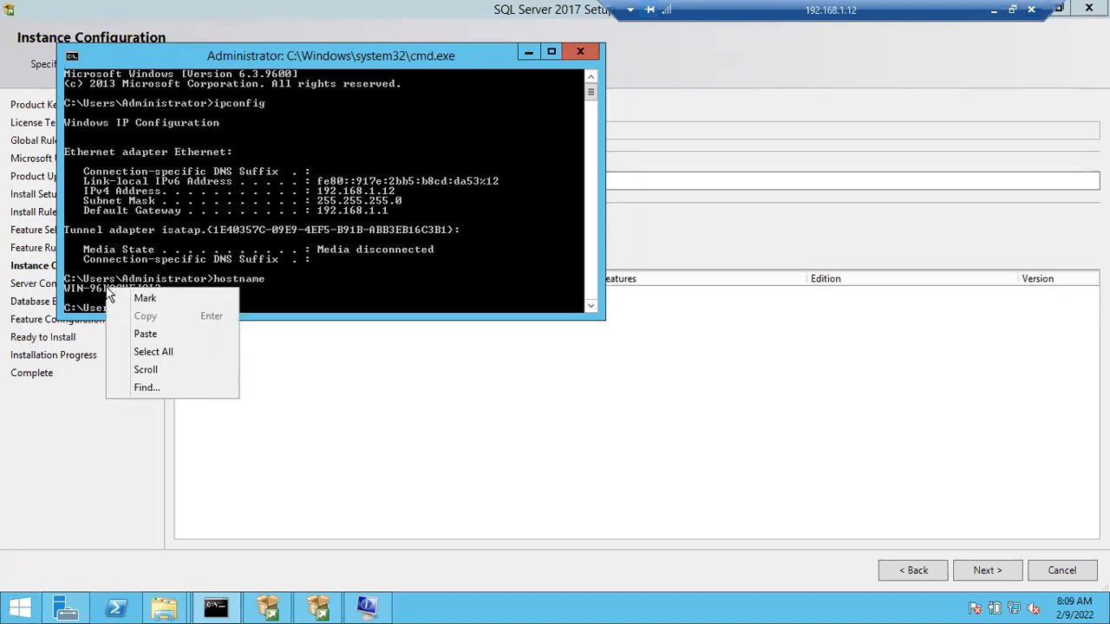
click(109, 294)
drag(65, 288, 154, 296)
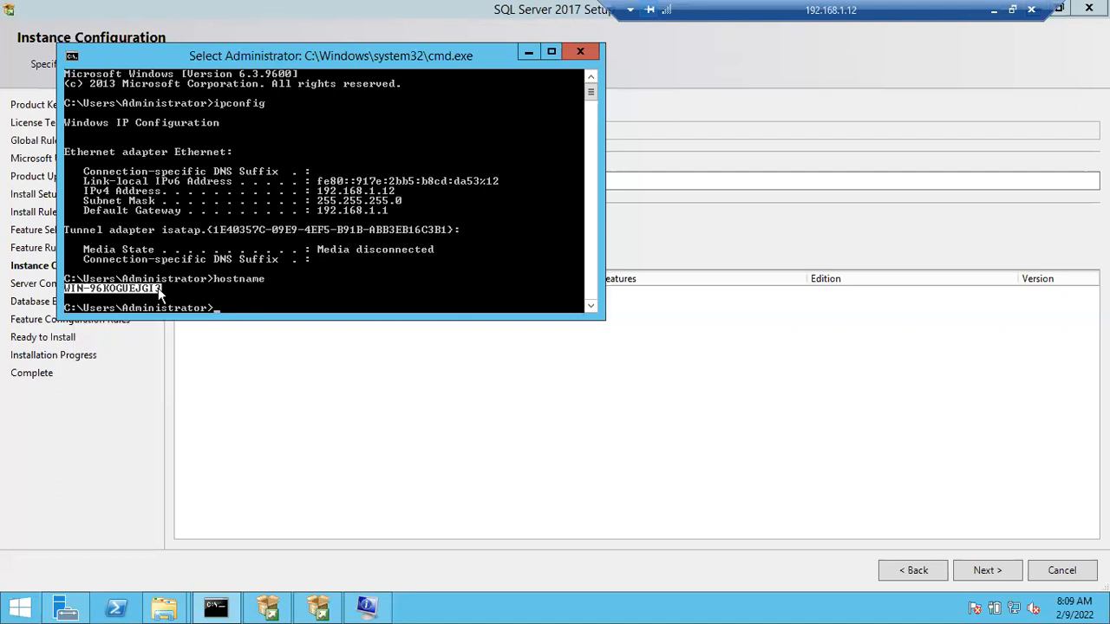
right_click(158, 288)
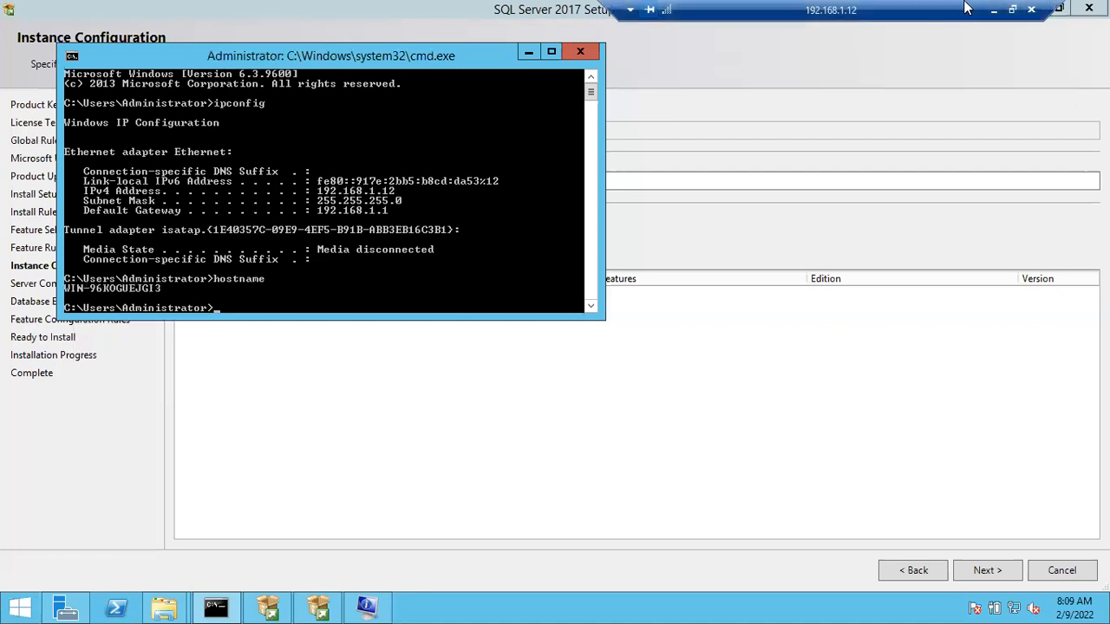
Step: Go back to the Notepad note and paste the computer name WIN-96KOGUEJGI3 on a new line below the Default Instance entry
click(994, 11)
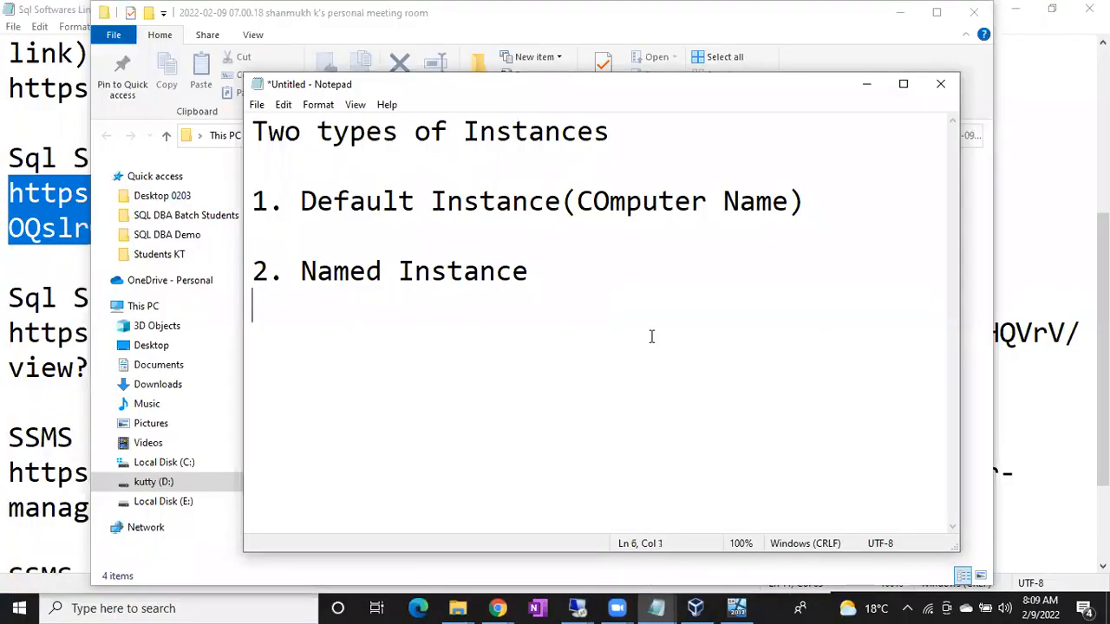
click(420, 232)
key(Return)
click(420, 232)
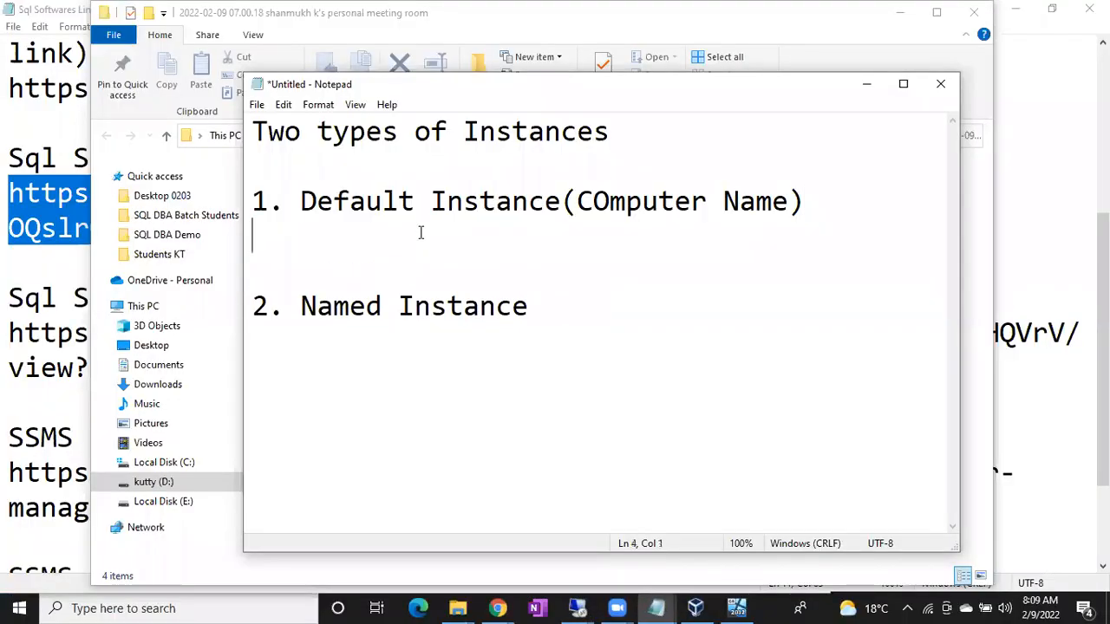
text(WIN-96KOGUEJGI3)
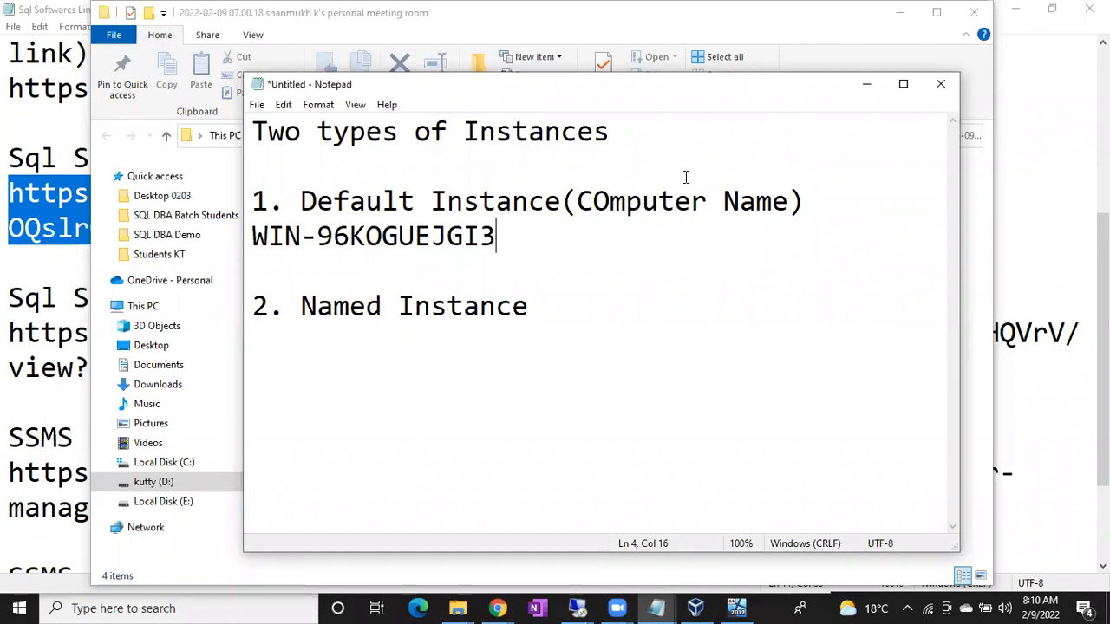
Step: Return to the 192.168.1.12 remote desktop session and minimize its Command Prompt window
click(577, 608)
click(631, 545)
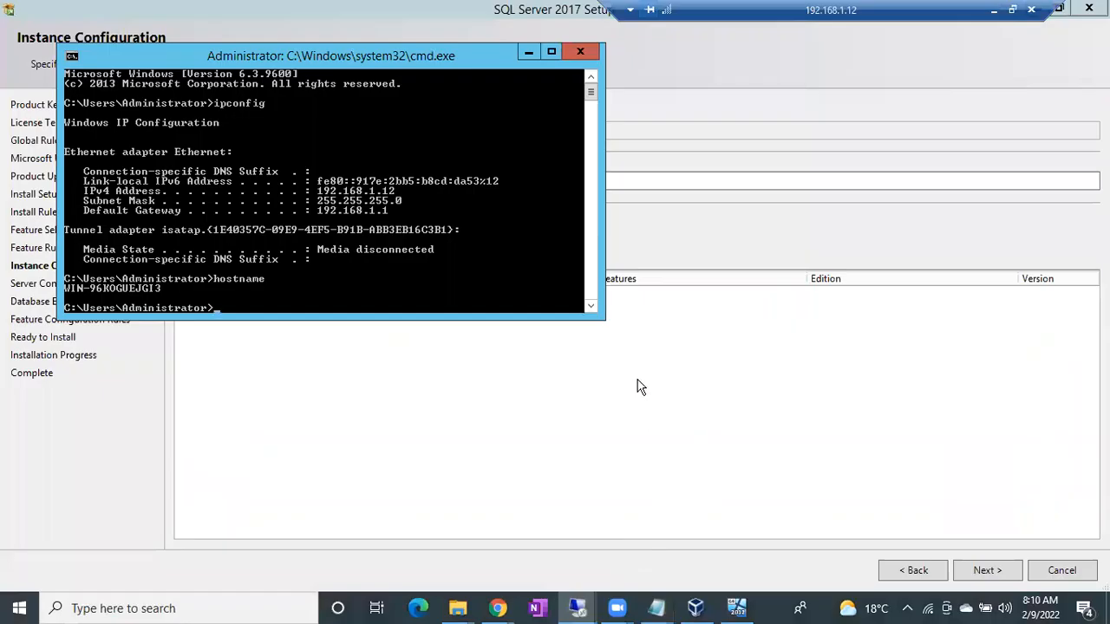
click(528, 52)
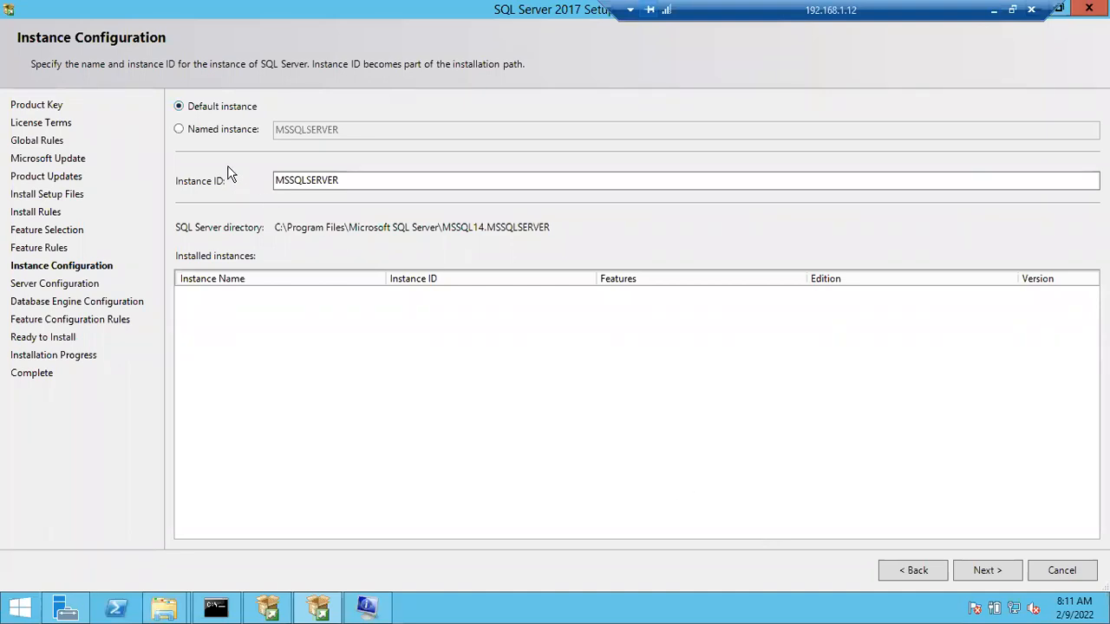
Step: Choose a named instance, call it BAtCH42, and let the Instance ID update to match
click(195, 132)
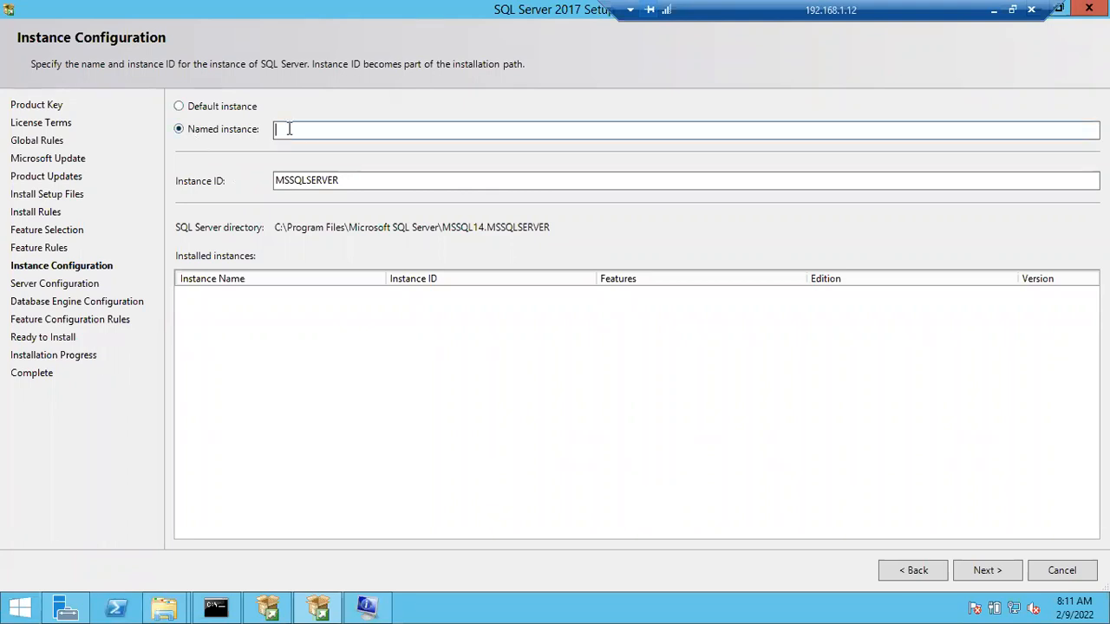
text(BAtCH42)
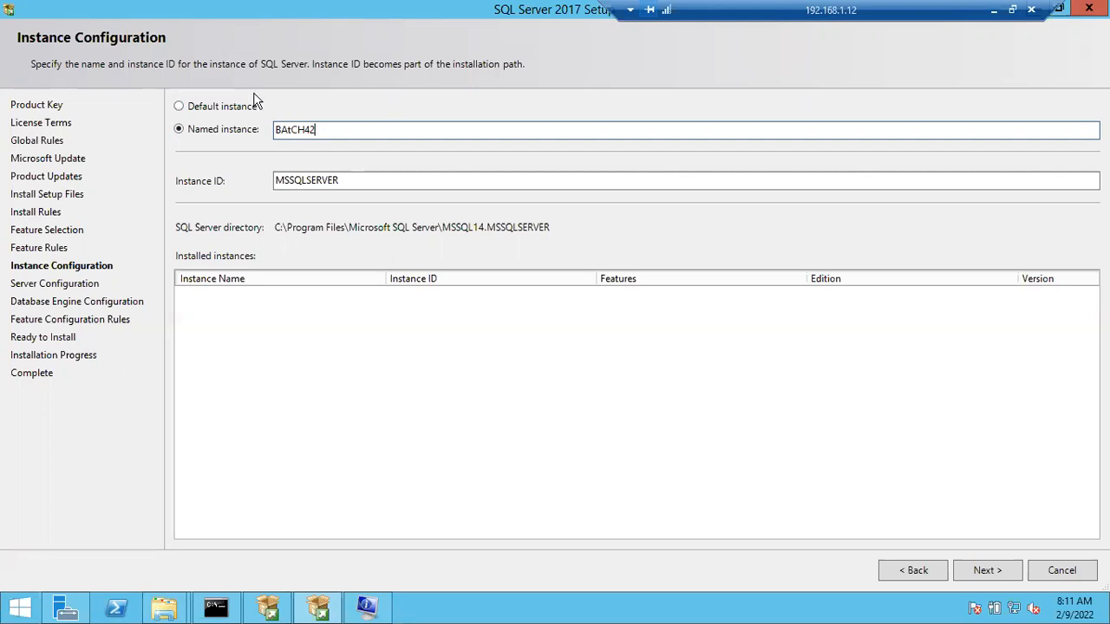
click(389, 179)
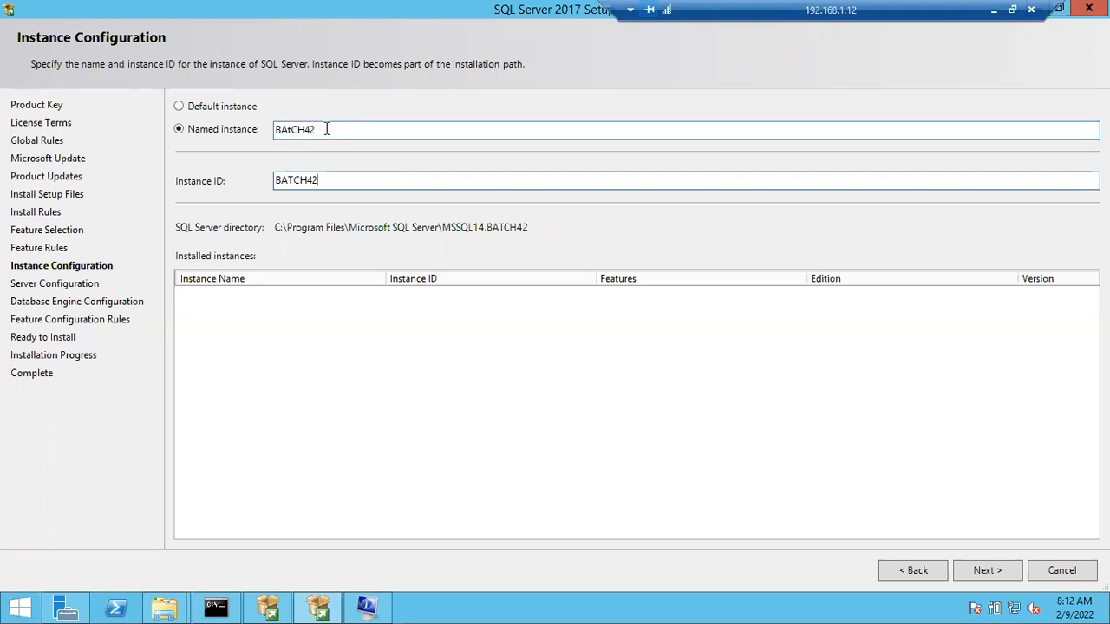
Step: Replace the instance name with the long string lasdflsadgjlassd to test the name's length limit
drag(337, 129, 266, 131)
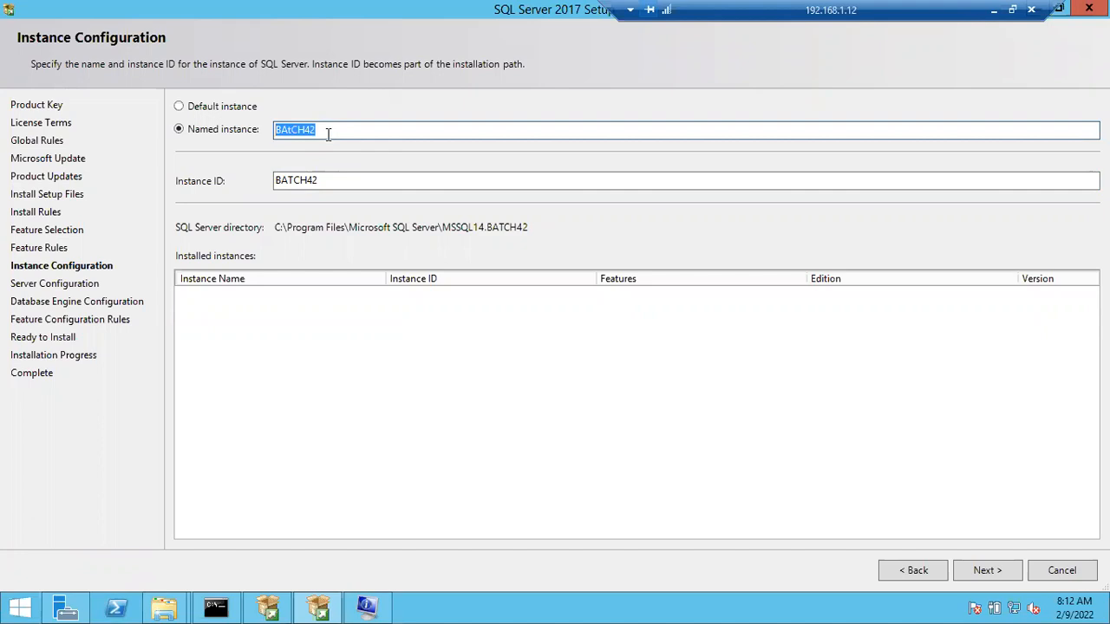
text(lasdflsadgjlassd)
key(ctrl+a)
Step: Go back to the Notepad note and add the line "Upto 15 chars." below Named Instance
click(996, 7)
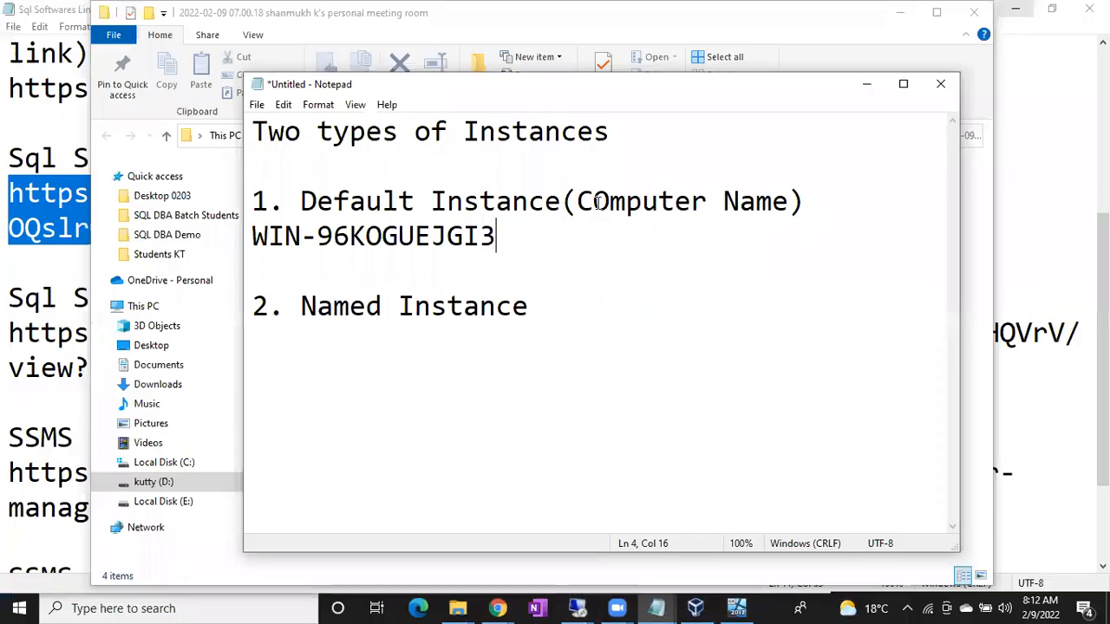
click(547, 304)
key(Return)
text(Upto 15 chr)
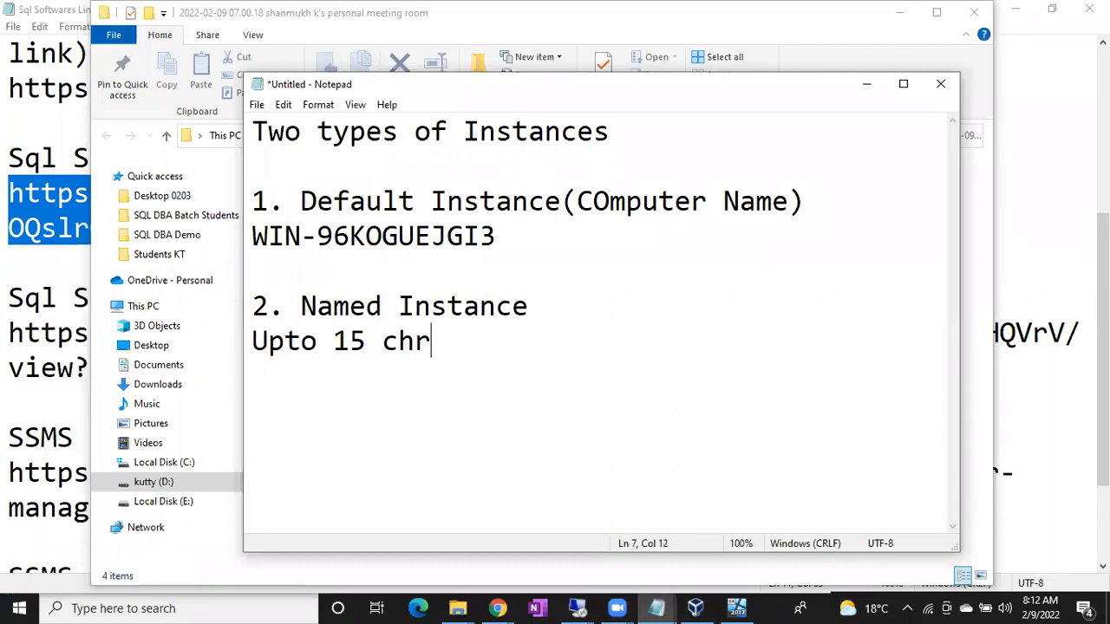
key(BackSpace)
text(ars.)
key(Return)
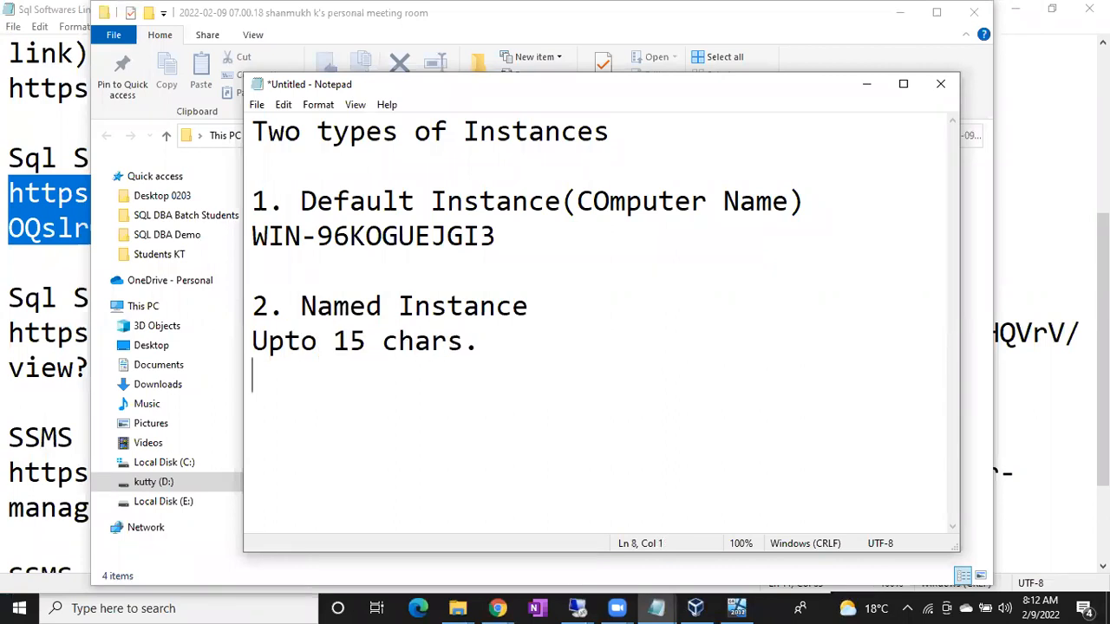
Step: Add the naming rule "Can not start with no." as the next line of the note
text(Can no)
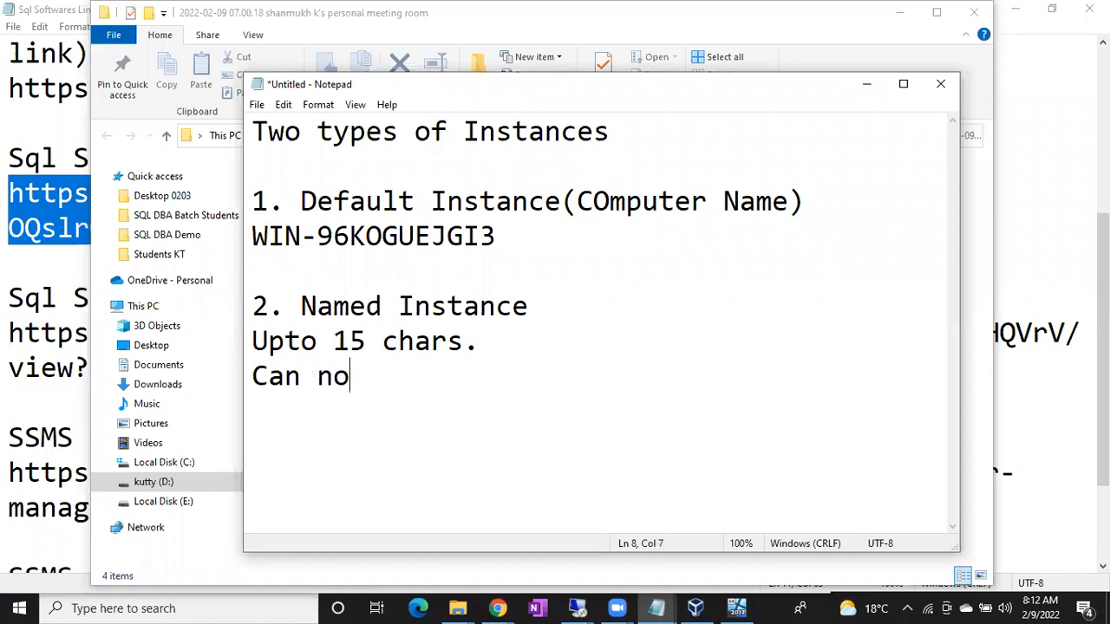
text(t start )
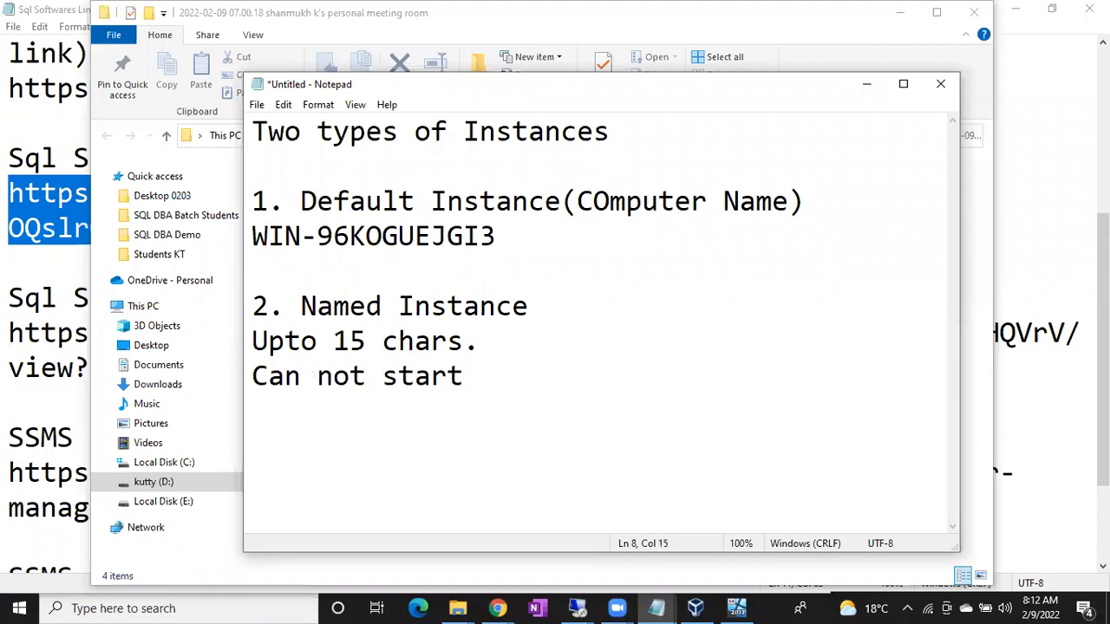
text(with no.)
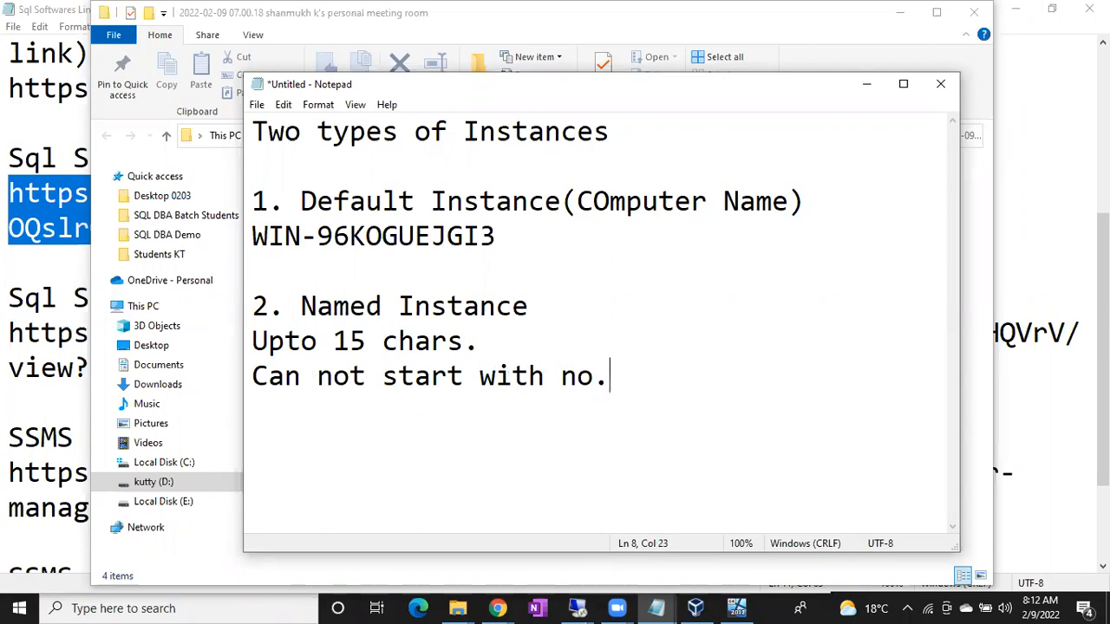
text(2017)
key(BackSpace)
key(BackSpace)
key(BackSpace)
Step: Add the example names "2017Sqlserver" and "Sql server 2017" on separate lines below the naming rules
key(BackSpace)
key(Return)
text(2017Sql)
key(BackSpace)
text(server)
key(Return)
text(Sql server 2017)
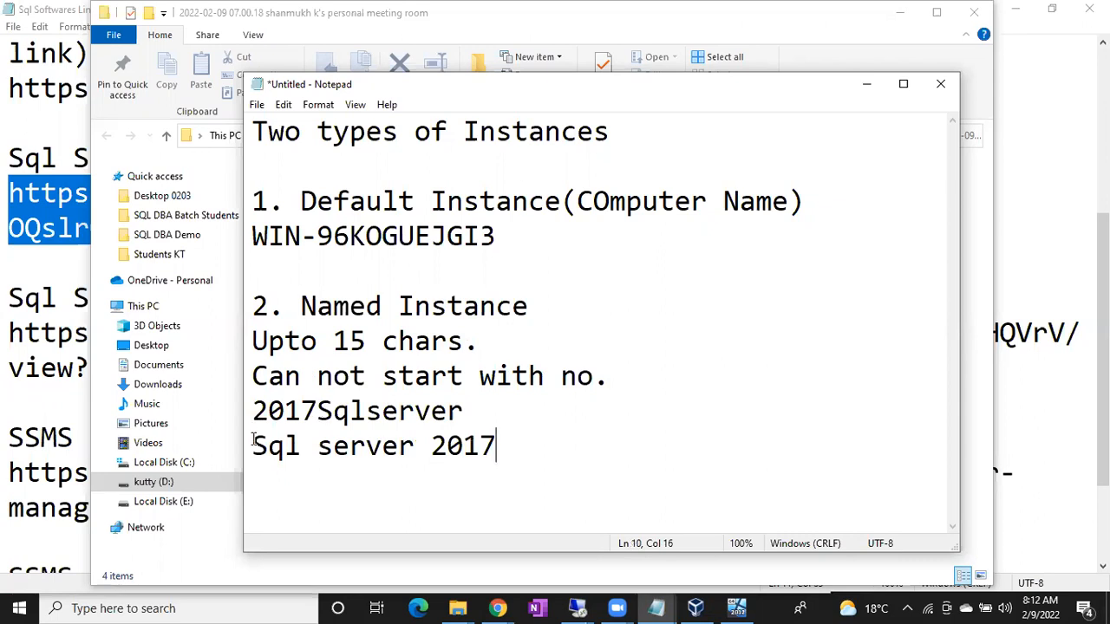
Step: Add a line with the characters "$_" at the end of the note and insert "@" before 2017 in the "Sql server 2017" example
drag(252, 443, 315, 436)
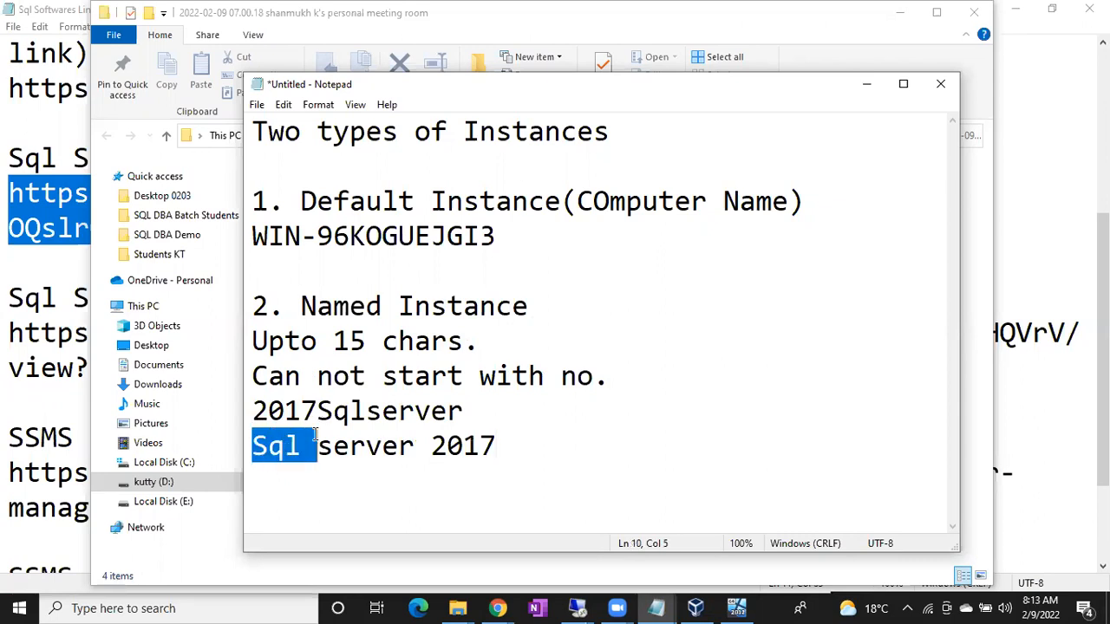
click(524, 449)
key(Return)
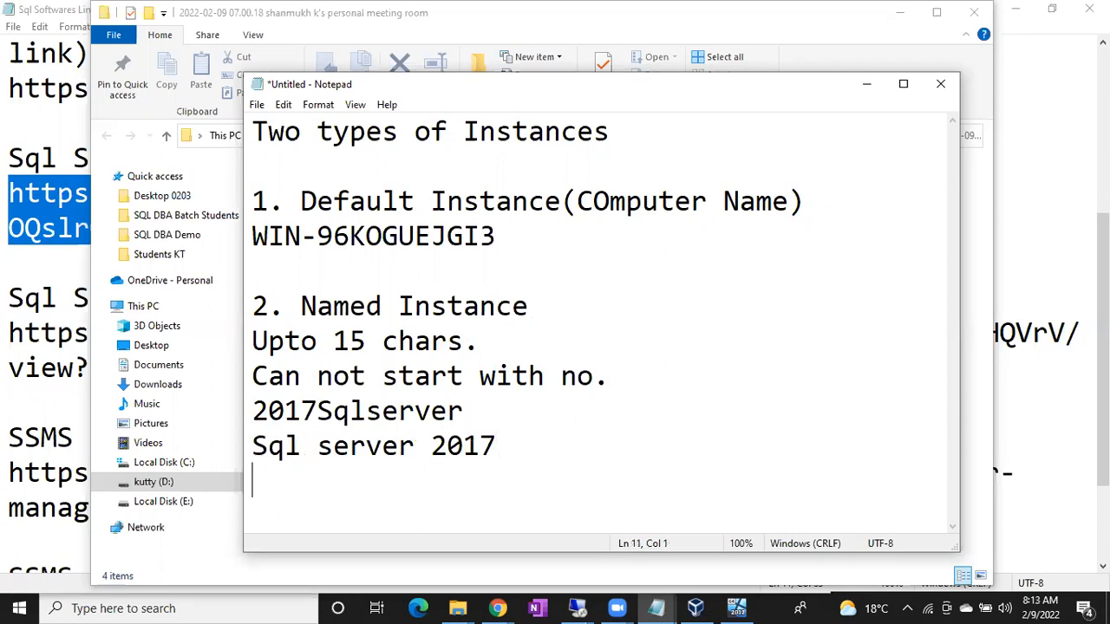
text($_)
drag(286, 481, 256, 479)
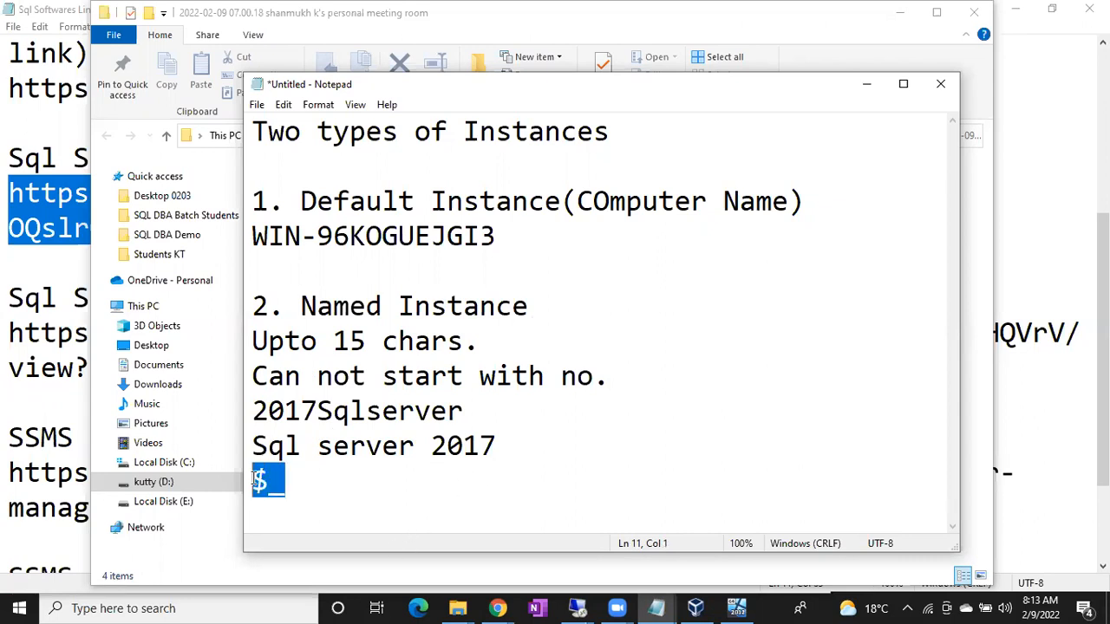
click(432, 446)
text(@)
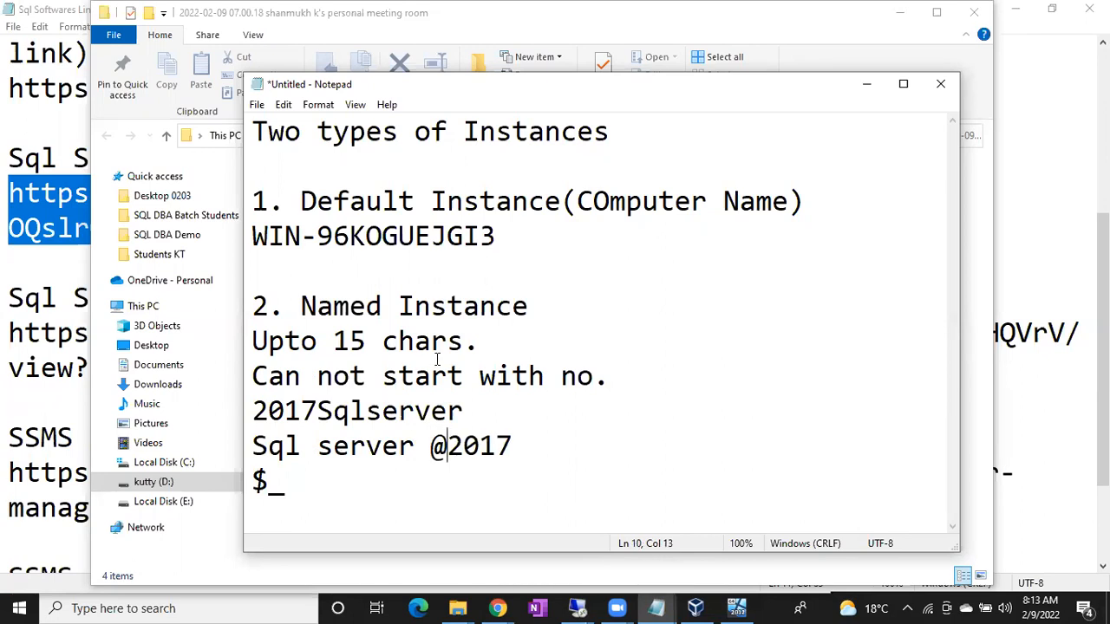
drag(252, 373, 600, 378)
click(252, 371)
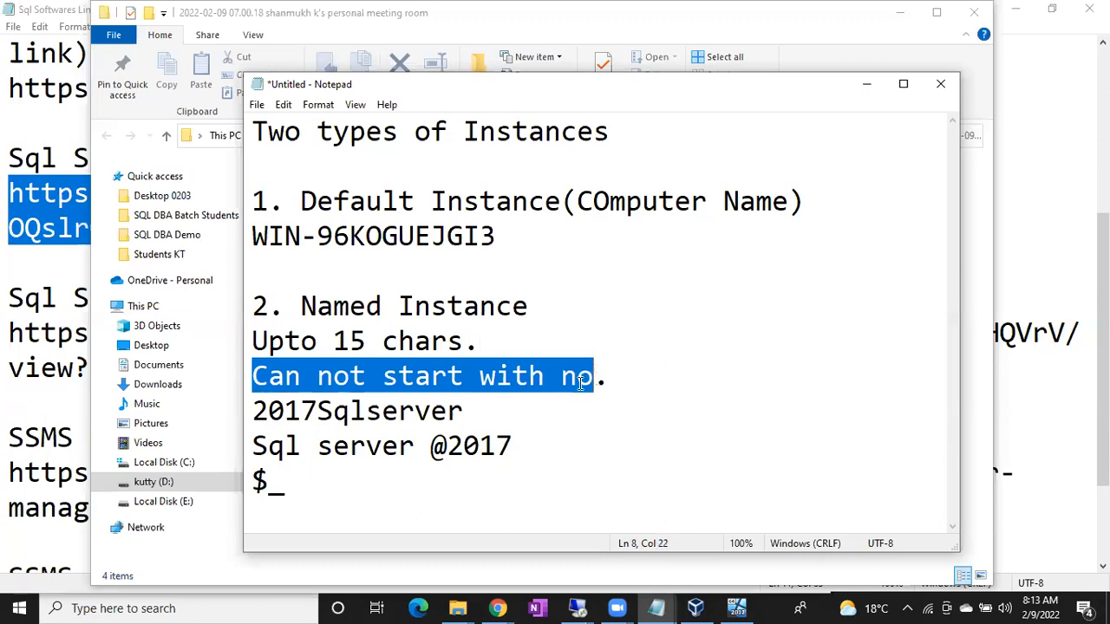
drag(252, 445, 515, 442)
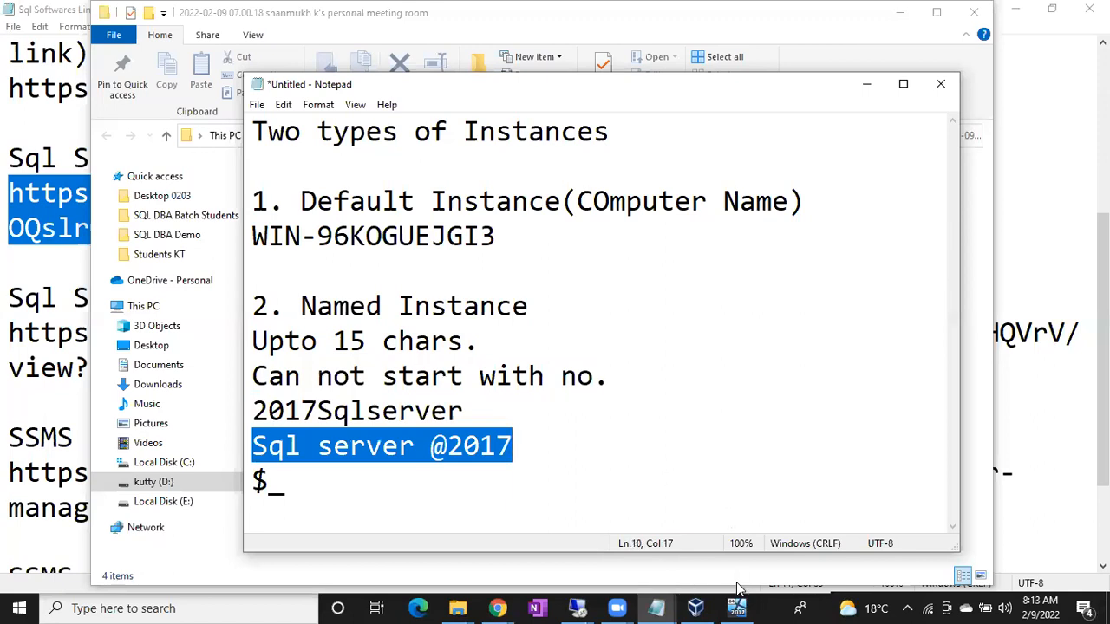
Step: Return to SQL Server setup on 192.168.1.12 and set the instance name to $Sql2017, updating the Instance ID to match
mouse_move(579, 606)
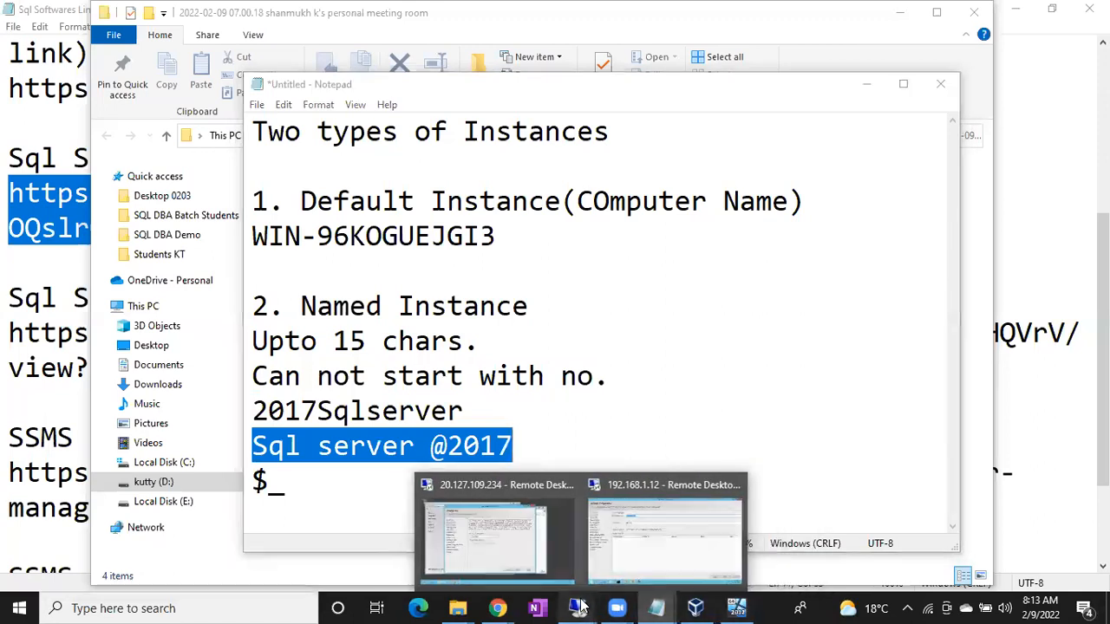
click(639, 551)
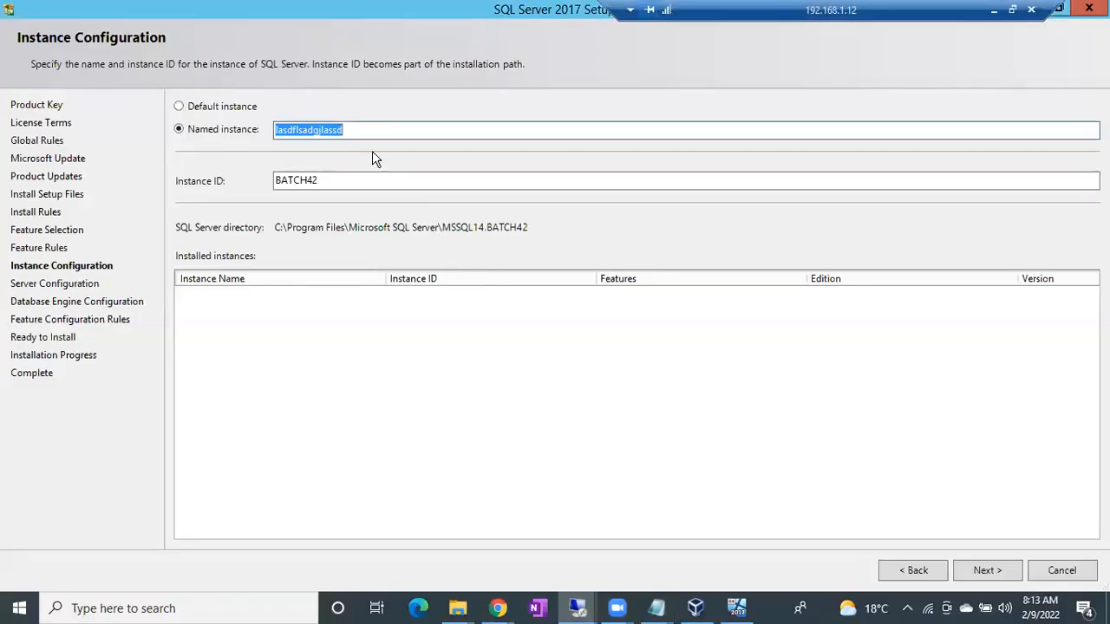
text($Sq)
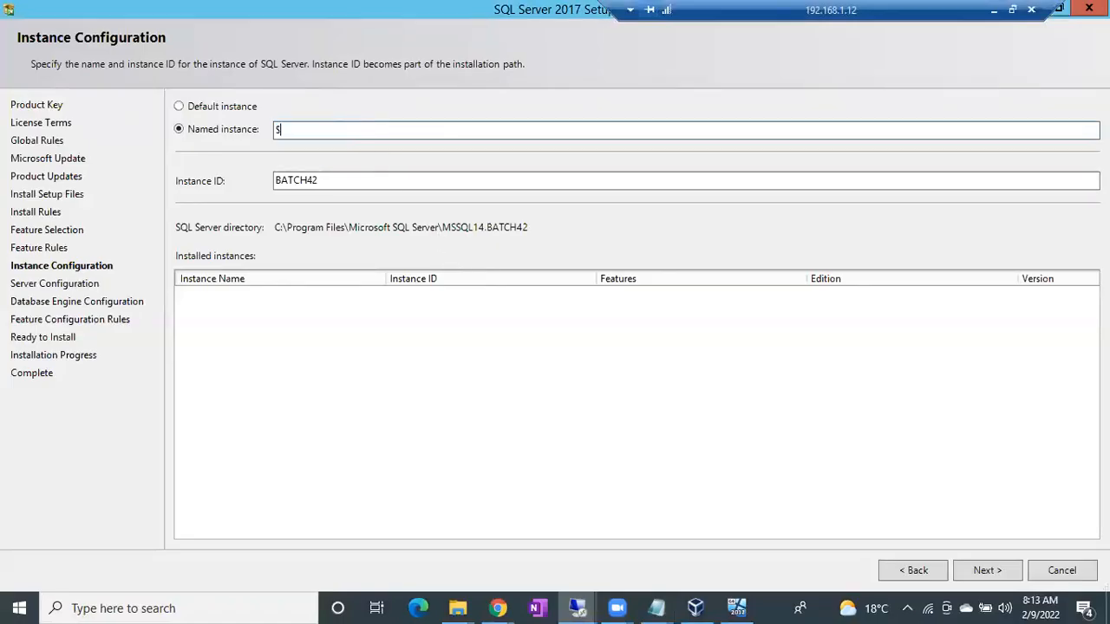
text(l2017)
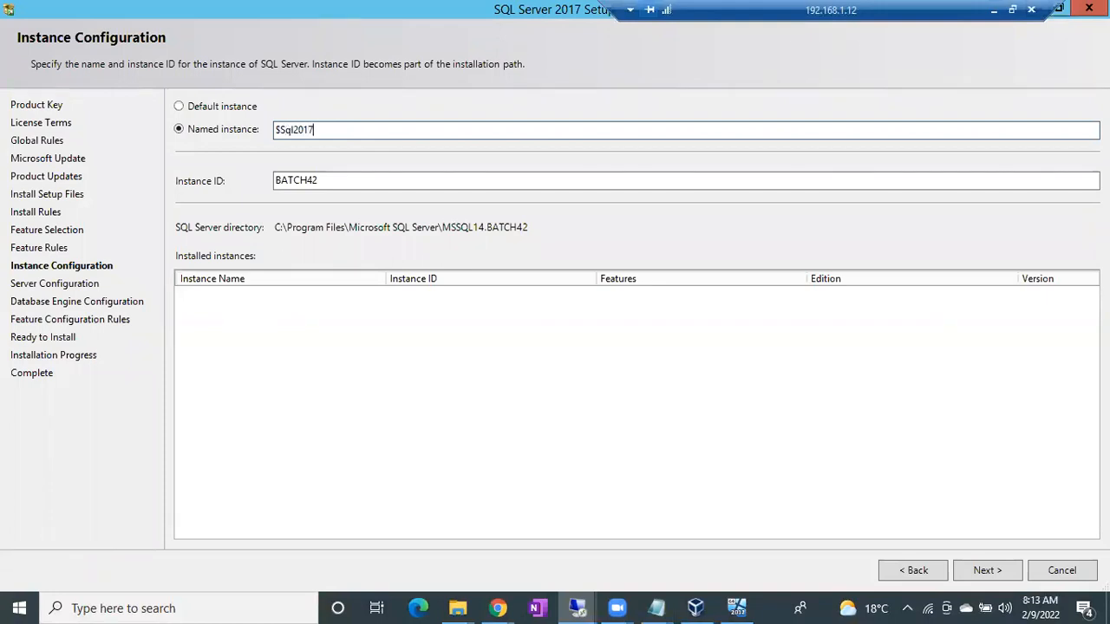
click(405, 183)
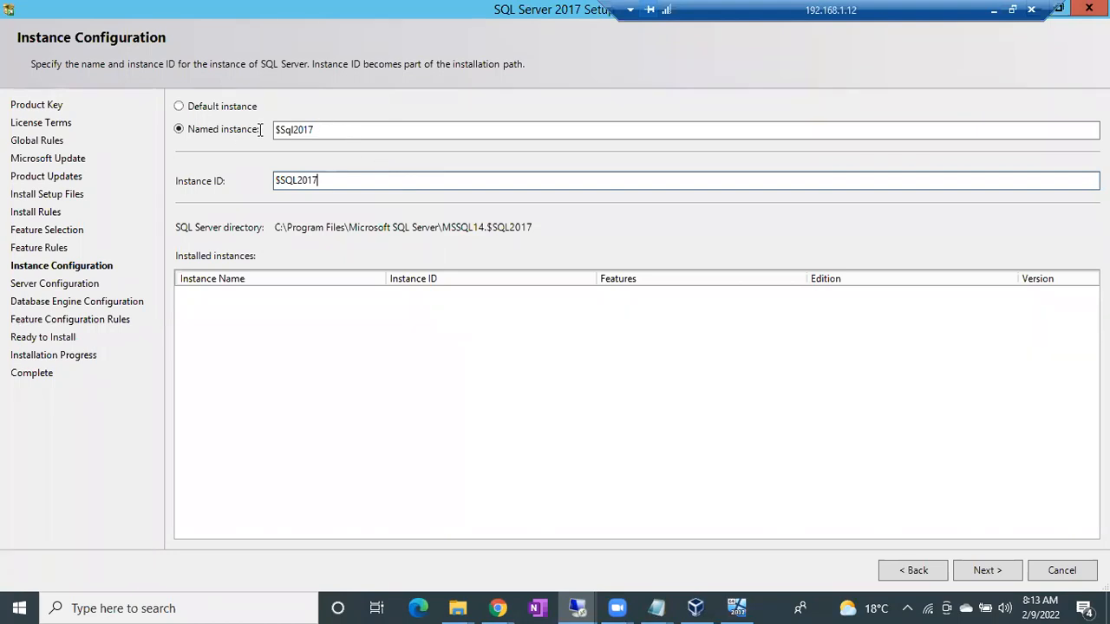
key(Return)
Step: Replace the instance name with "Sql Server 2017", including spaces, and let the Instance ID update to match
key(ctrl+a)
click(335, 130)
drag(335, 129, 183, 136)
text(Sql Server 2017)
click(323, 181)
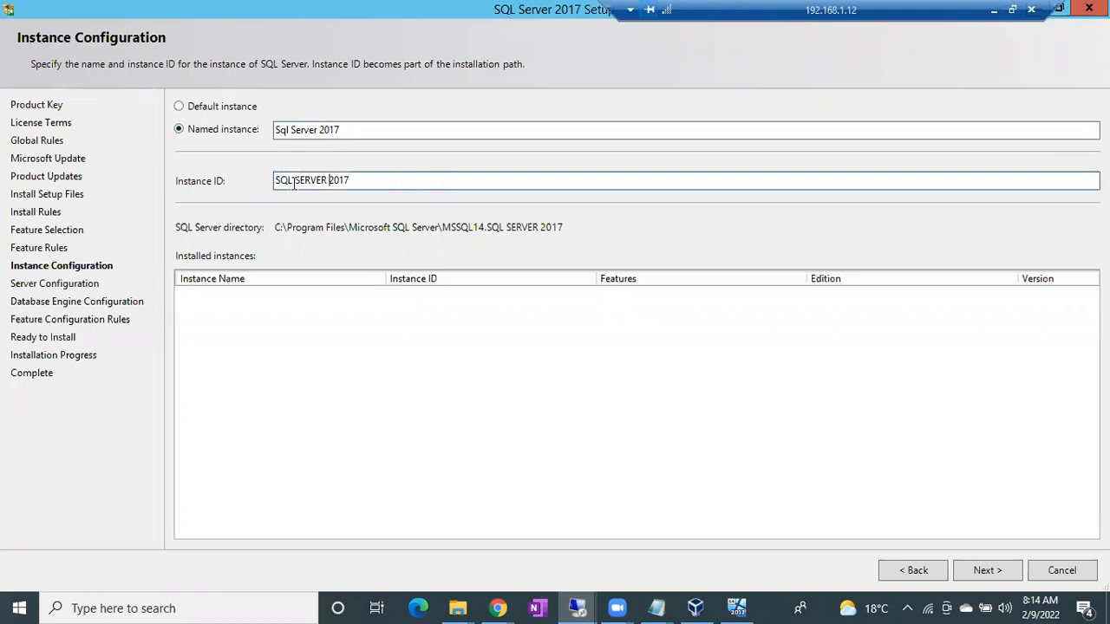
drag(291, 180, 299, 179)
click(298, 180)
drag(291, 181, 295, 181)
Step: Try to continue setup with the spaced instance name, then read the validation error's details and dismiss them
click(989, 563)
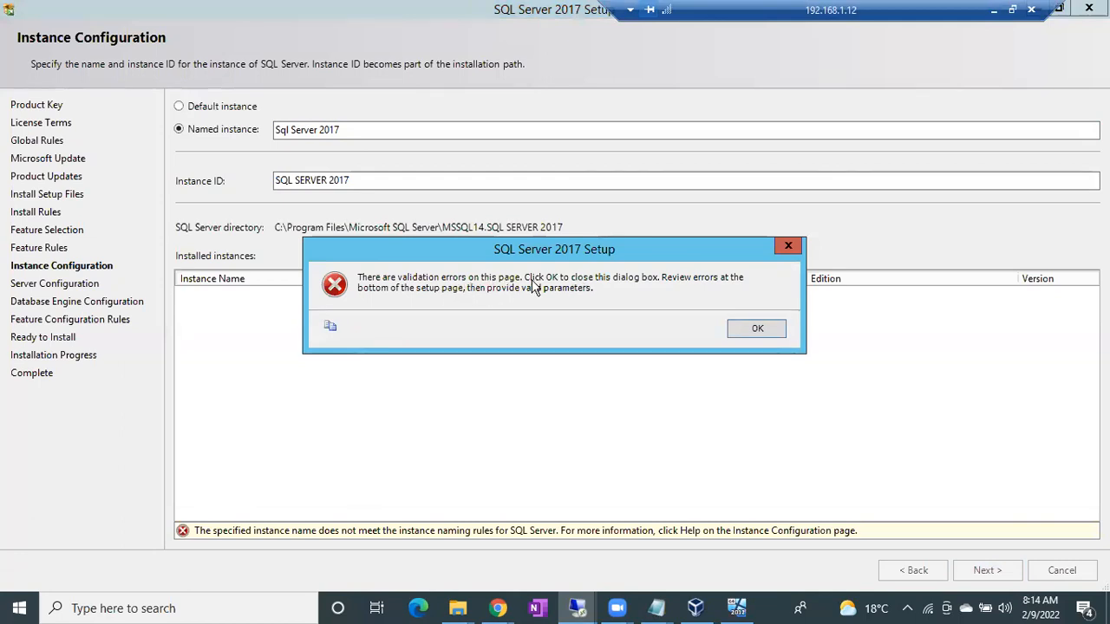
click(753, 335)
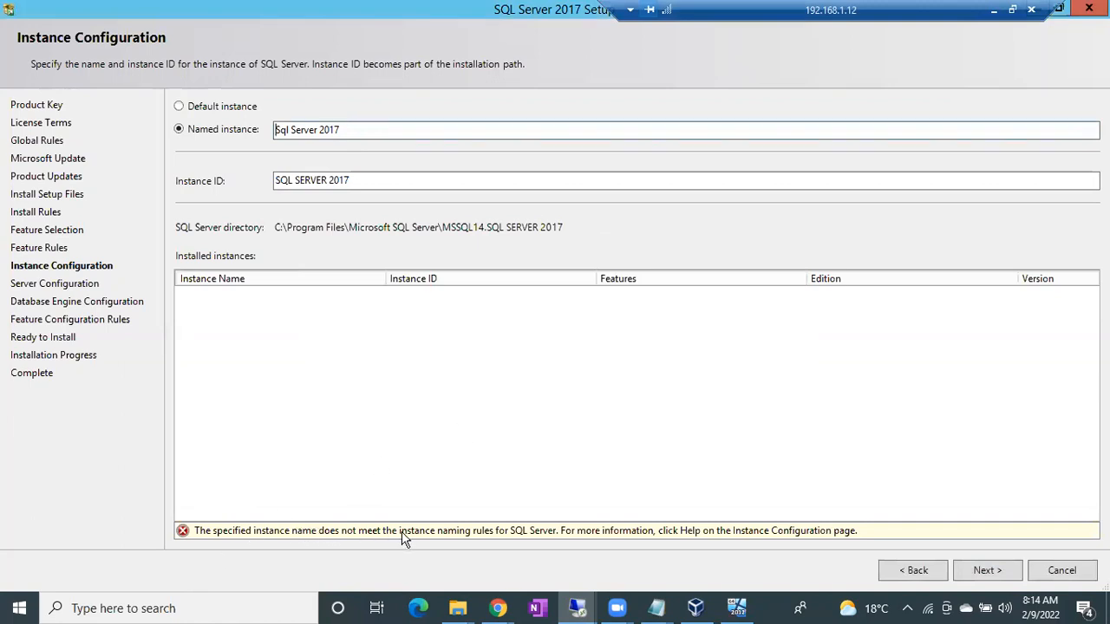
double_click(431, 533)
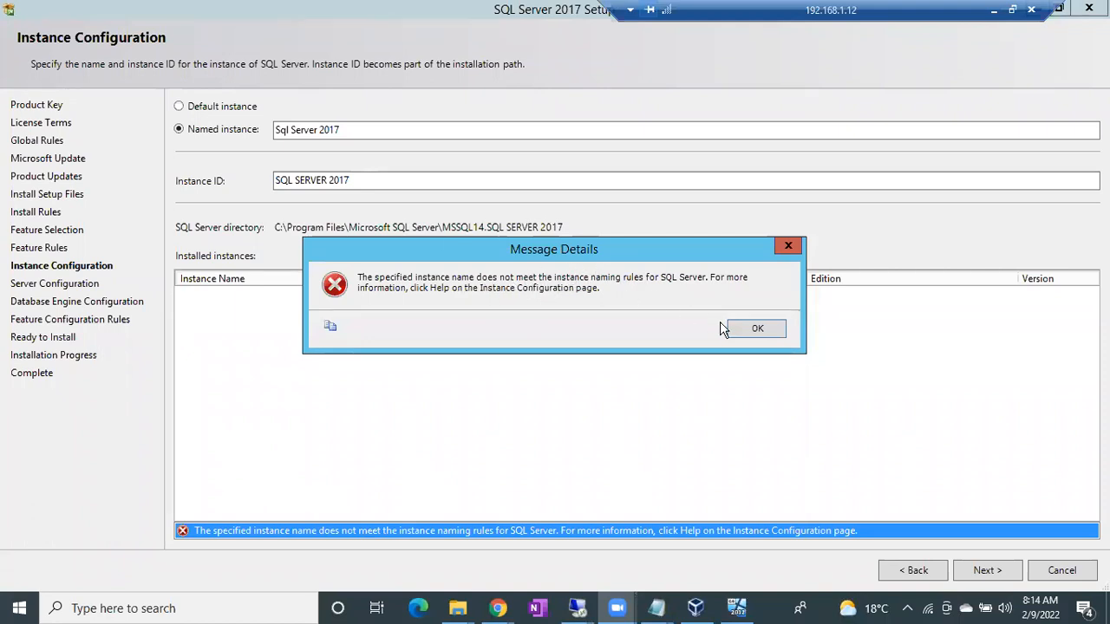
click(754, 331)
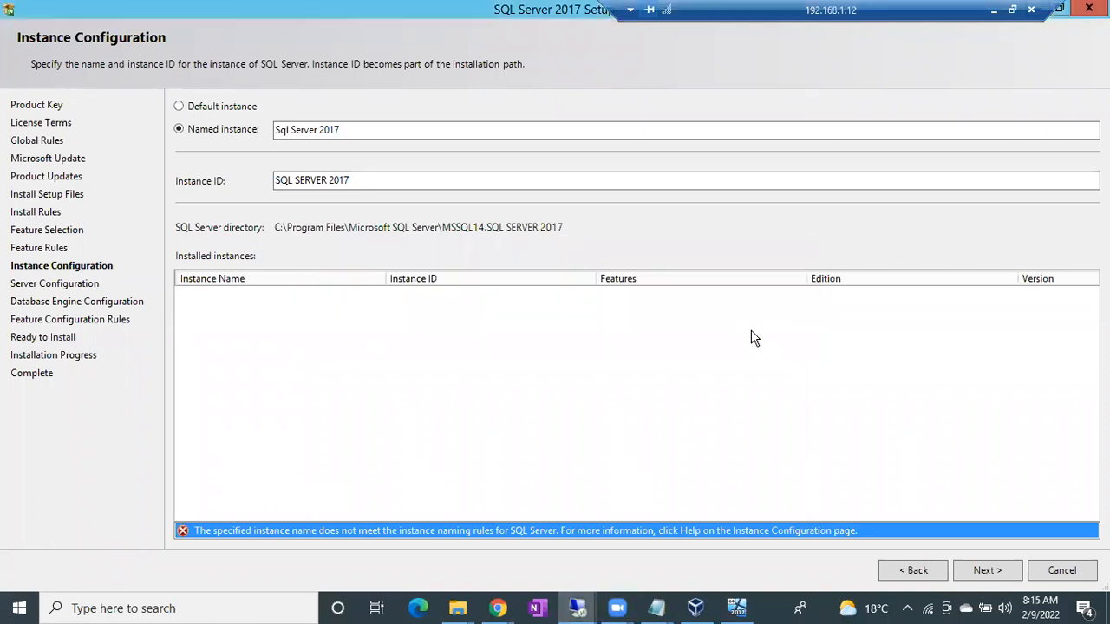
Step: Switch the instance type back to Default instance, keeping MSSQLSERVER as the Instance ID
click(193, 110)
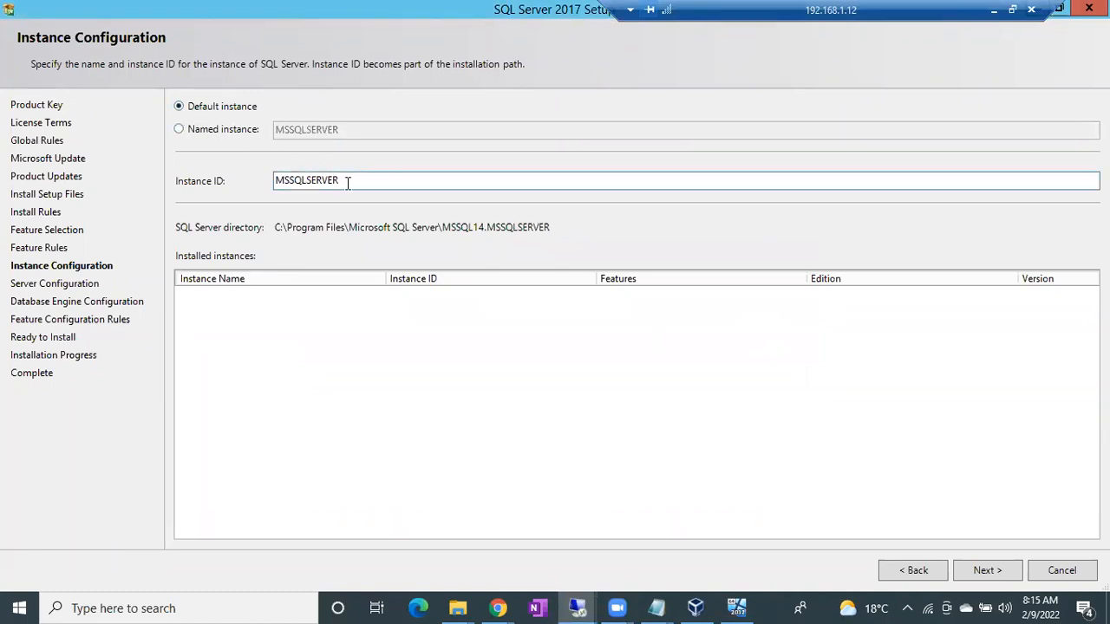
drag(347, 181, 253, 184)
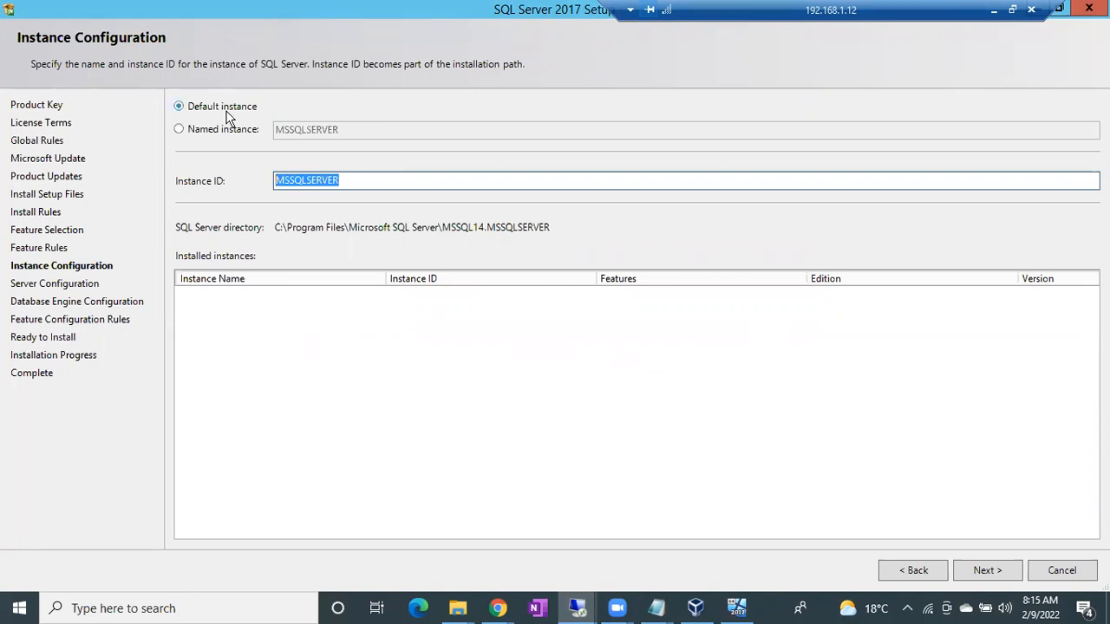
click(352, 179)
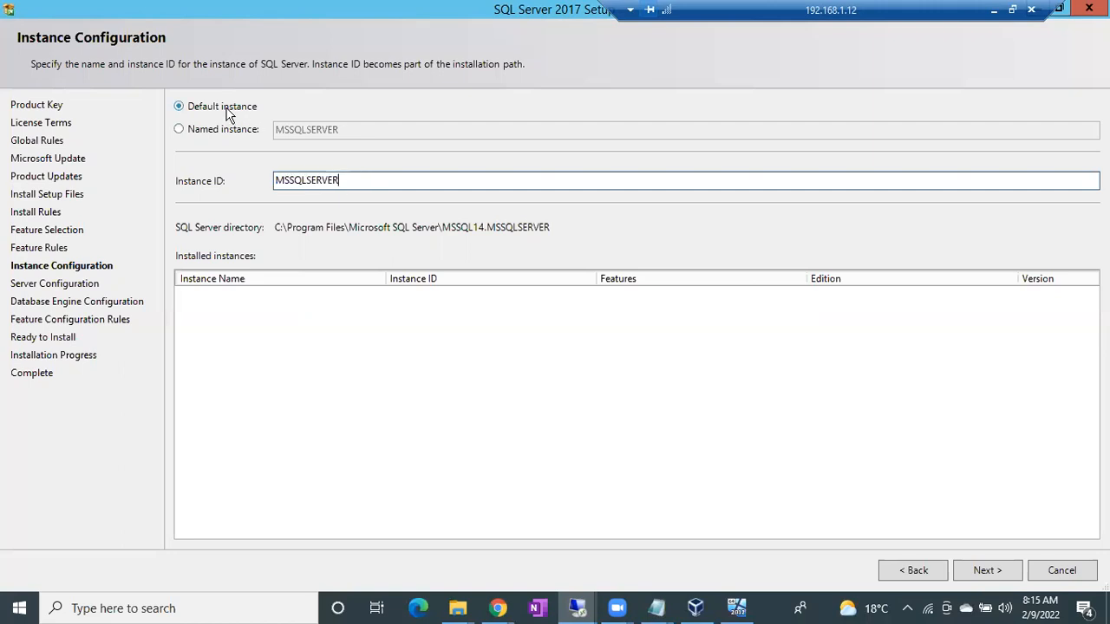